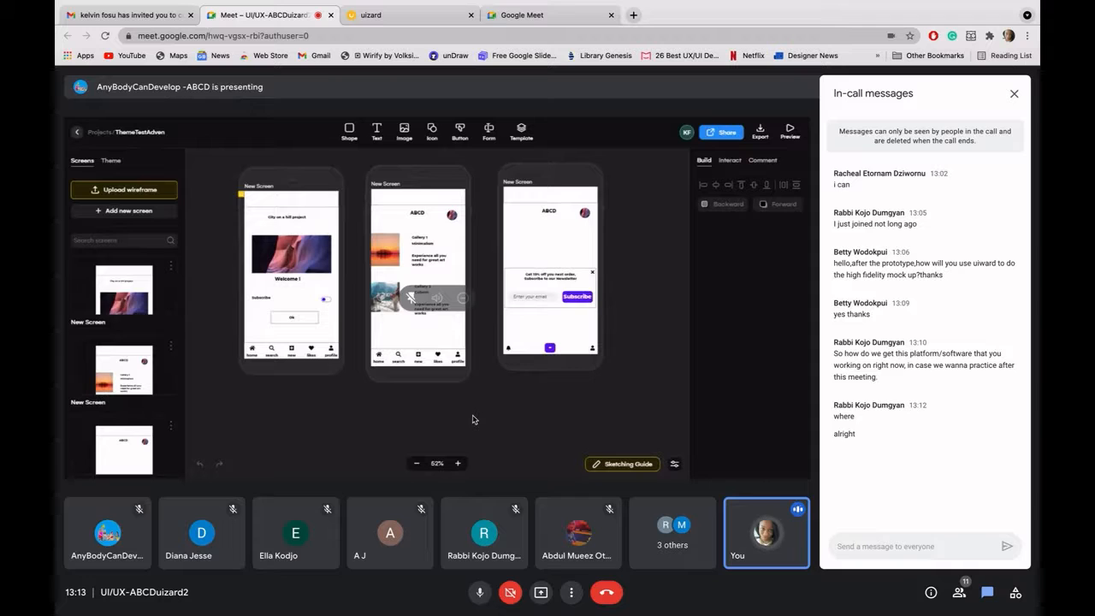
Step: Switch to the UI crash course presentation in PowerPoint, enlarge its window and show slide 27 with the hotel app mockup
key("ctrl+Left")
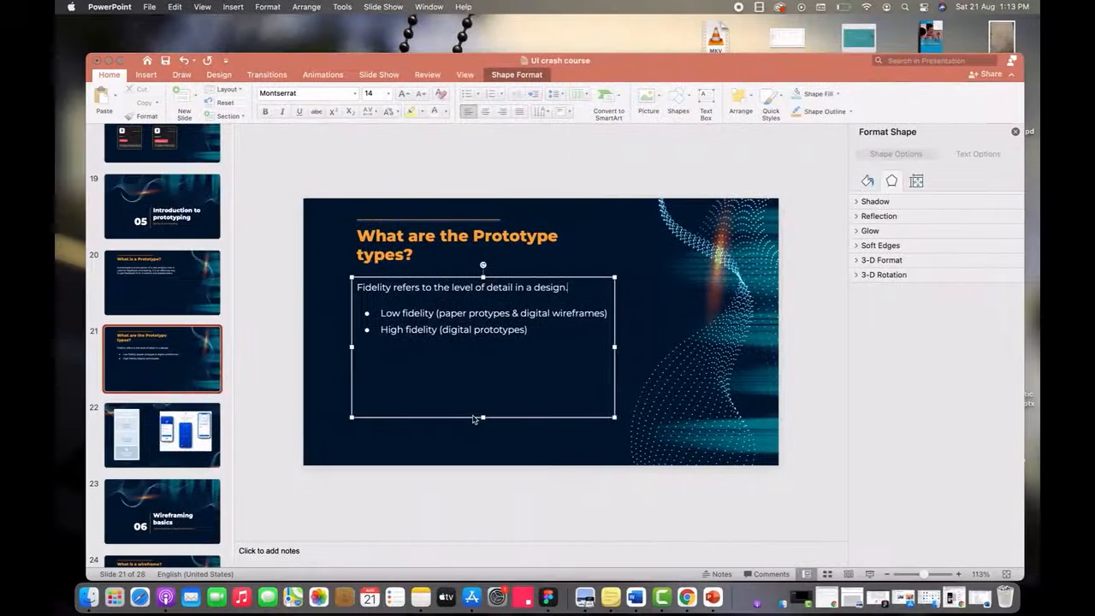
left_click(120, 60)
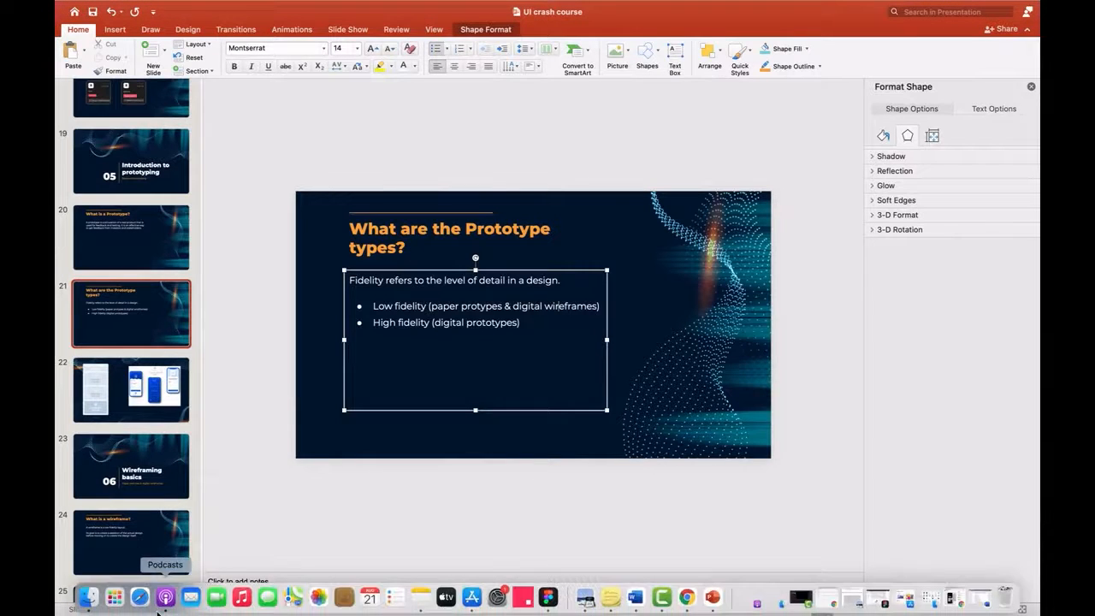
scroll(112, 442, "down", 5)
scroll(112, 441, "down", 3)
left_click(146, 481)
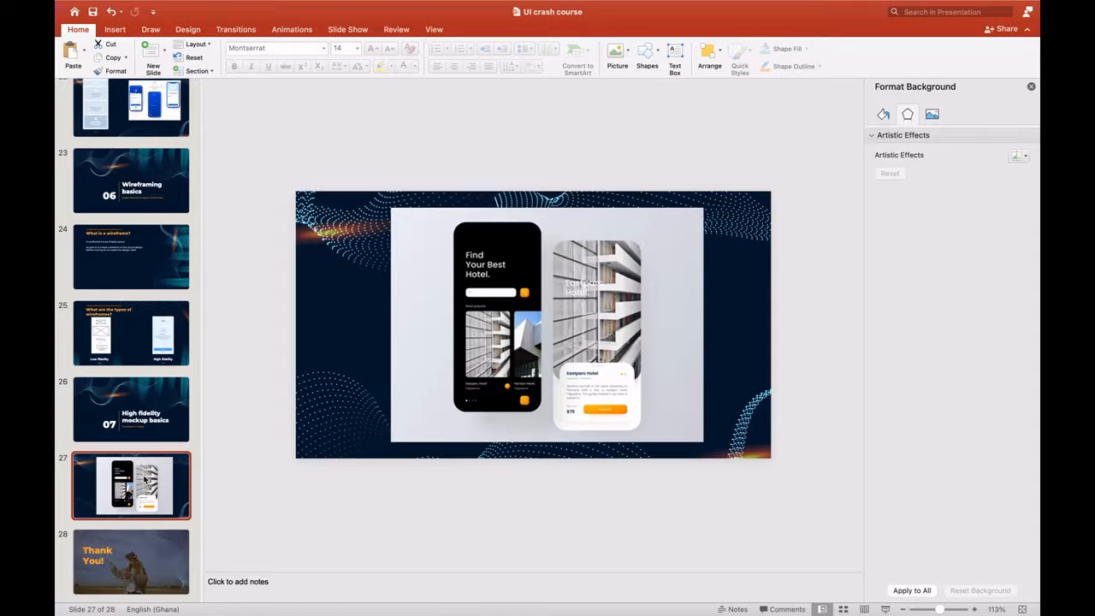
Step: Switch to the browser and examine both enlarged images of the Hotel Book mobile app design on Dribbble, then close the image viewer
key("ctrl+Right")
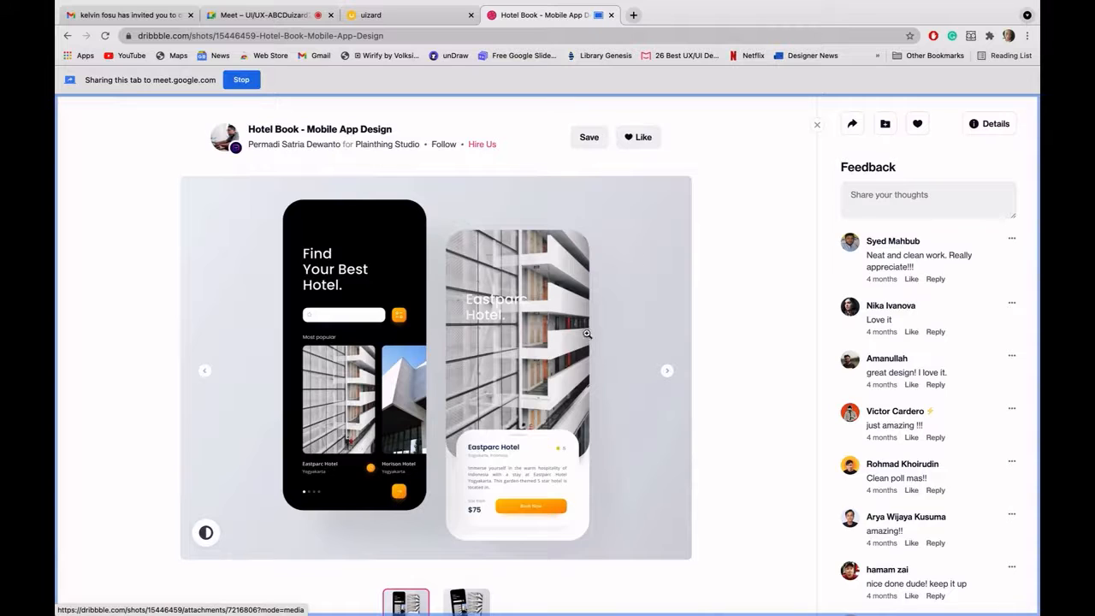
left_click(431, 353)
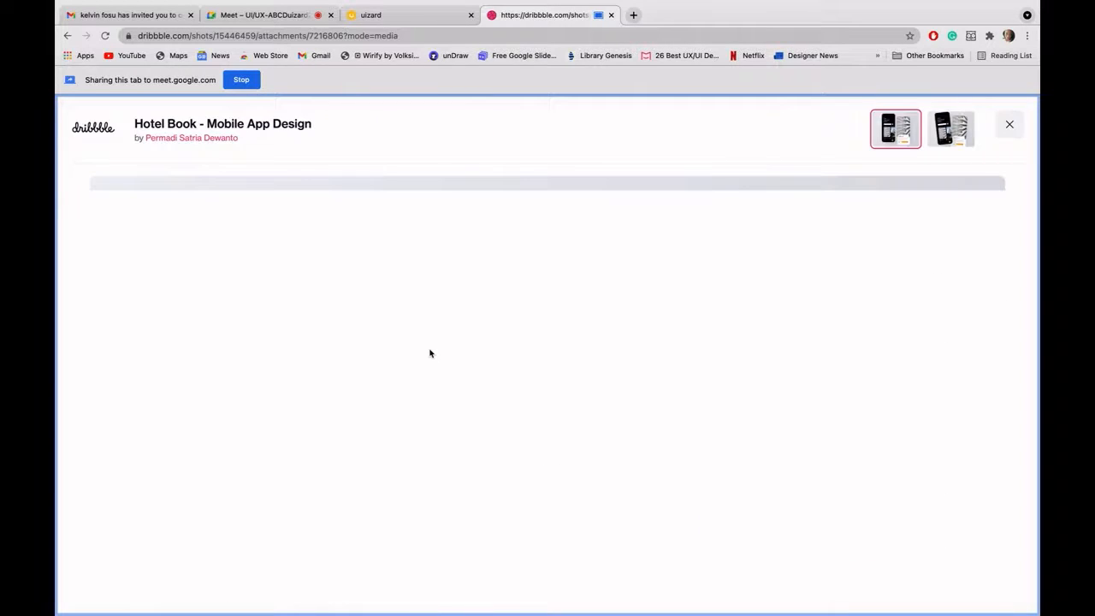
scroll(430, 353, "down", 3)
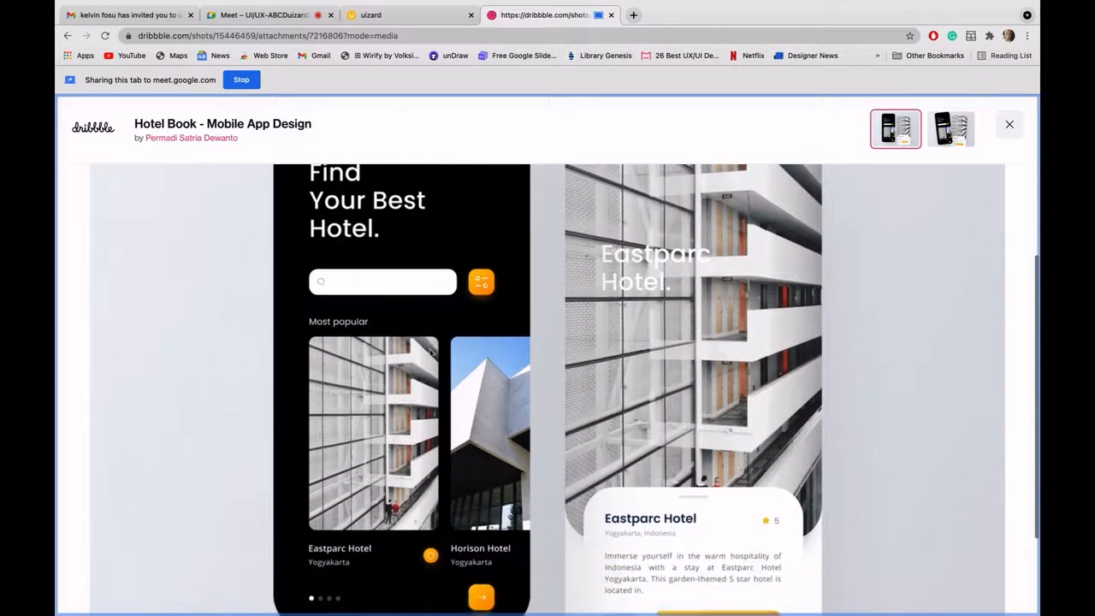
scroll(431, 353, "up", 3)
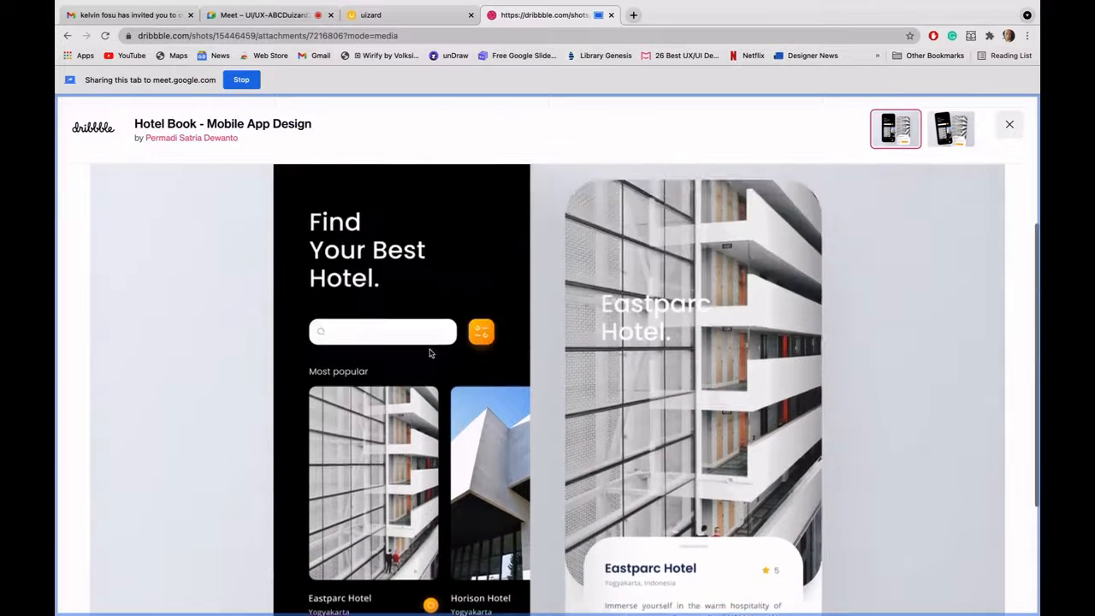
left_click(941, 127)
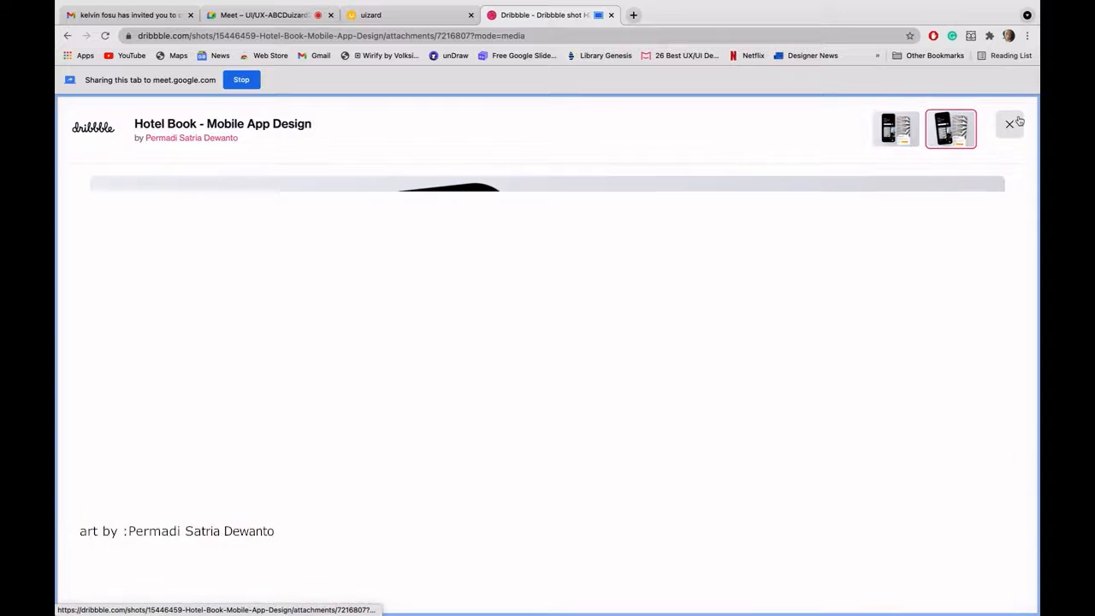
left_click(1009, 125)
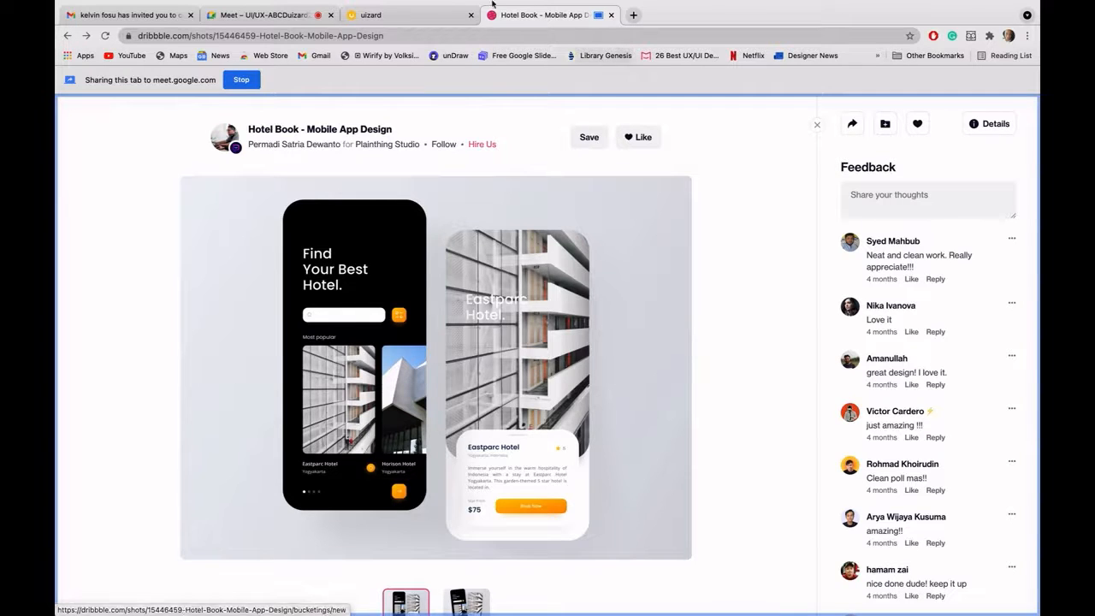
Step: Switch to Uizard, share its page in the meeting instead of Dribbble, and dismiss the team invitation prompt
left_click(364, 19)
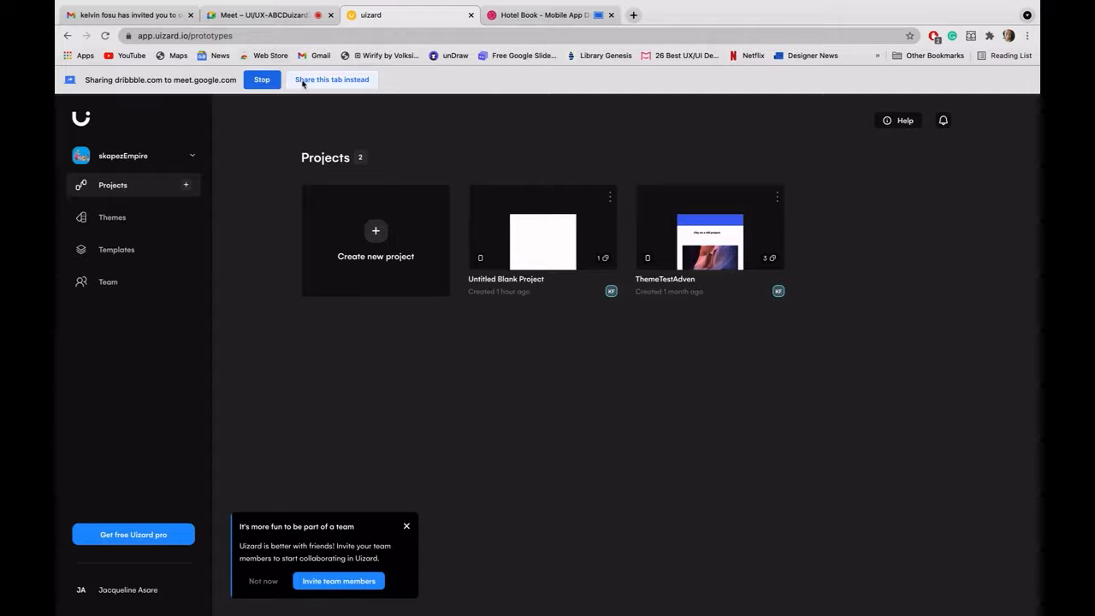
left_click(332, 80)
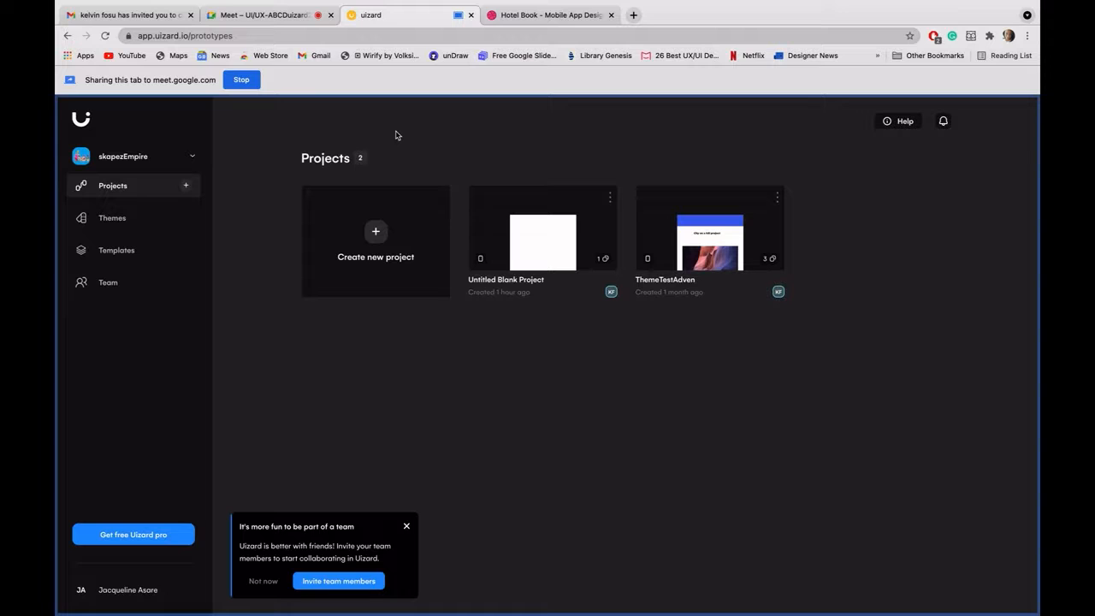
left_click(407, 526)
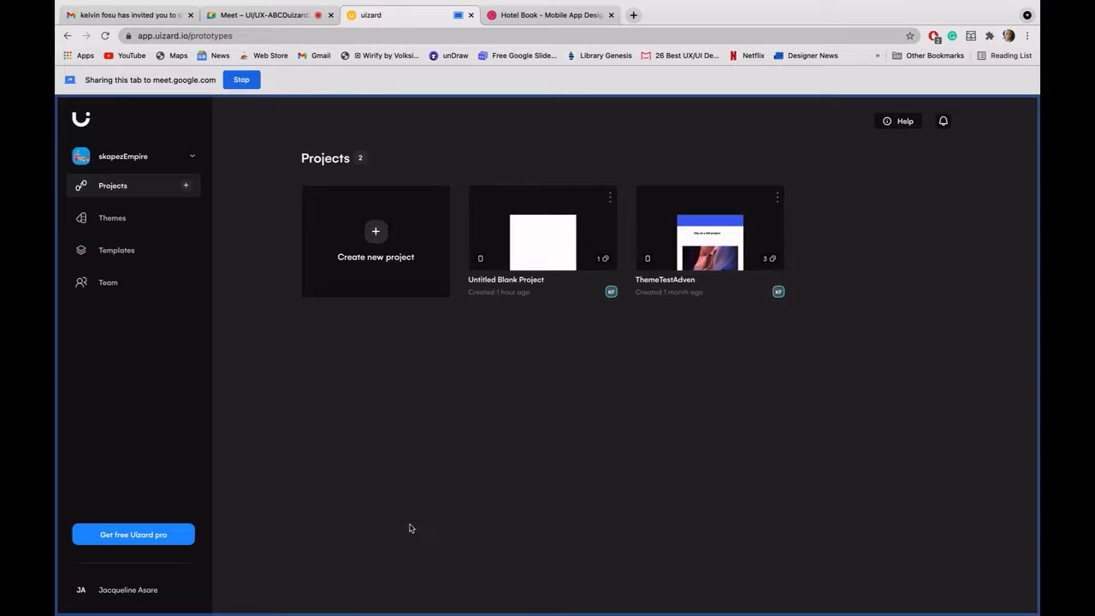
Step: Create a new blank mobile project from scratch with the Productivity App theme
left_click(377, 234)
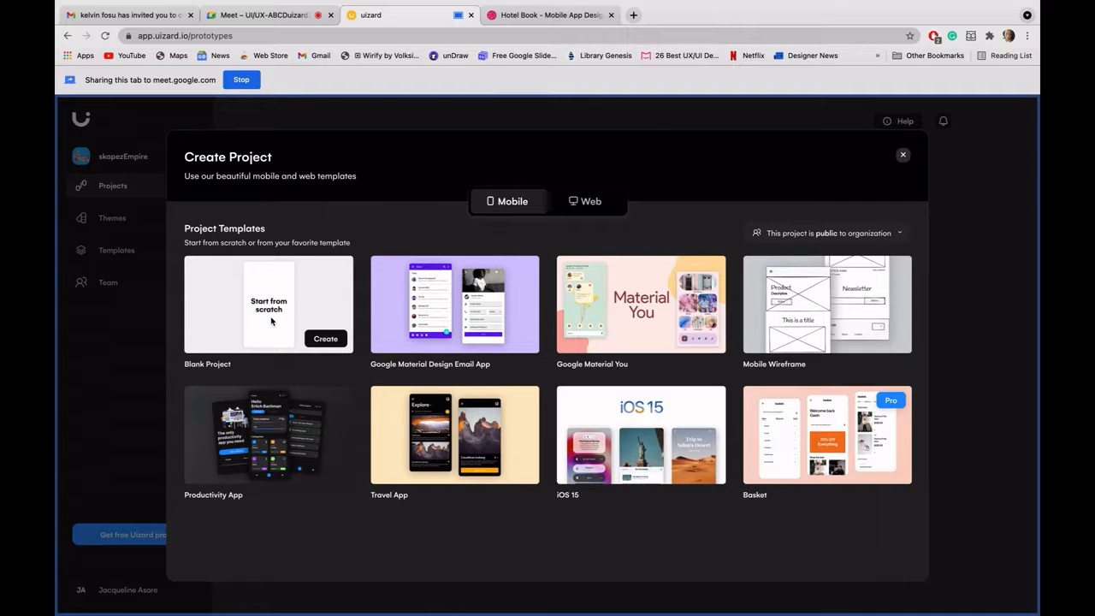
left_click(325, 339)
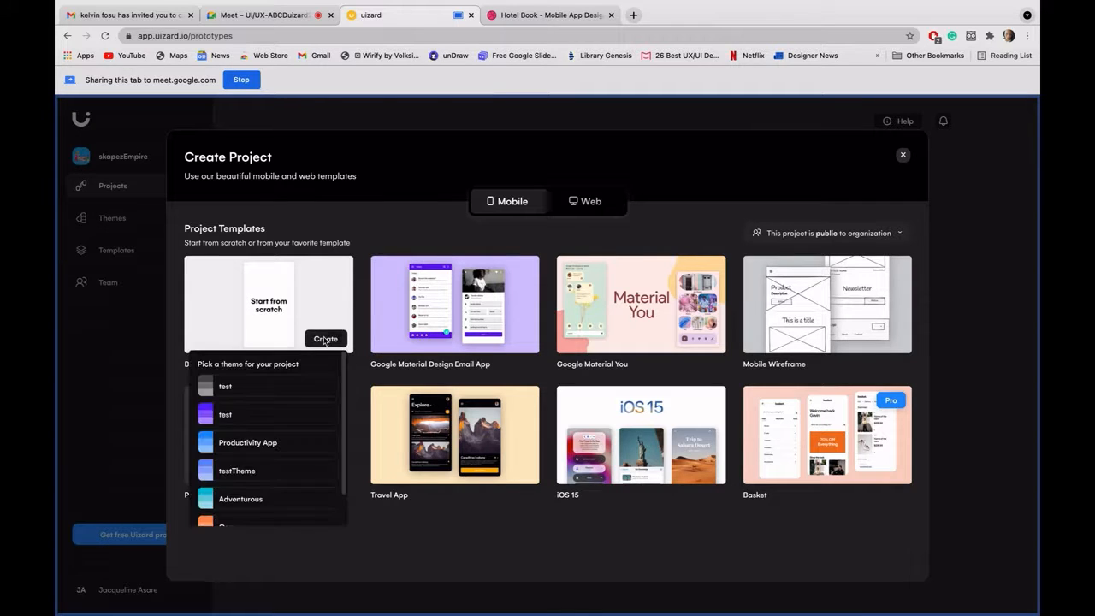
scroll(269, 398, "down", 1)
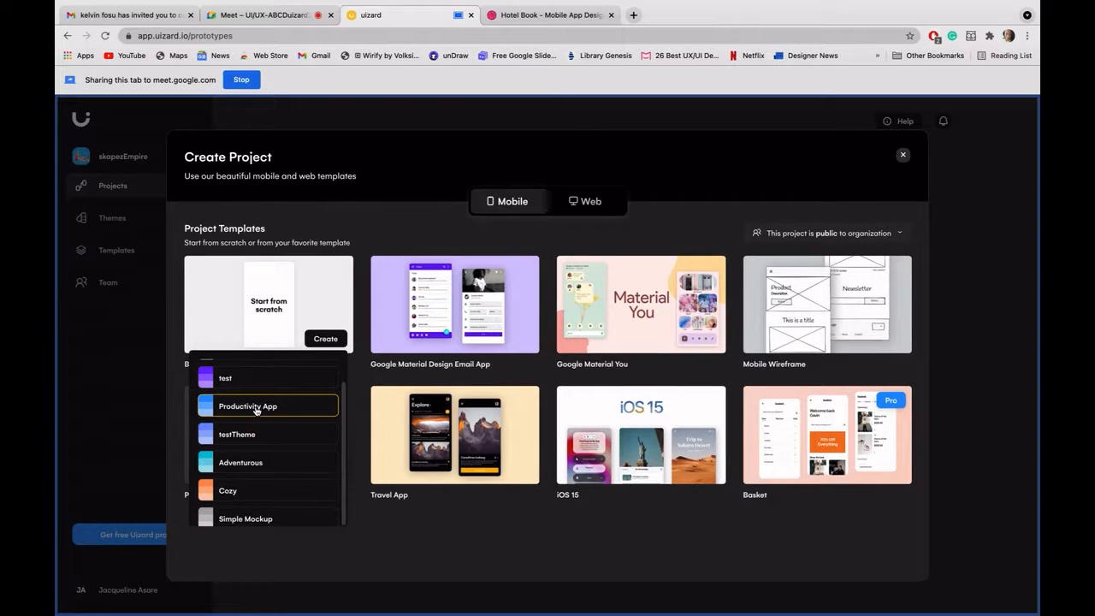
left_click(256, 408)
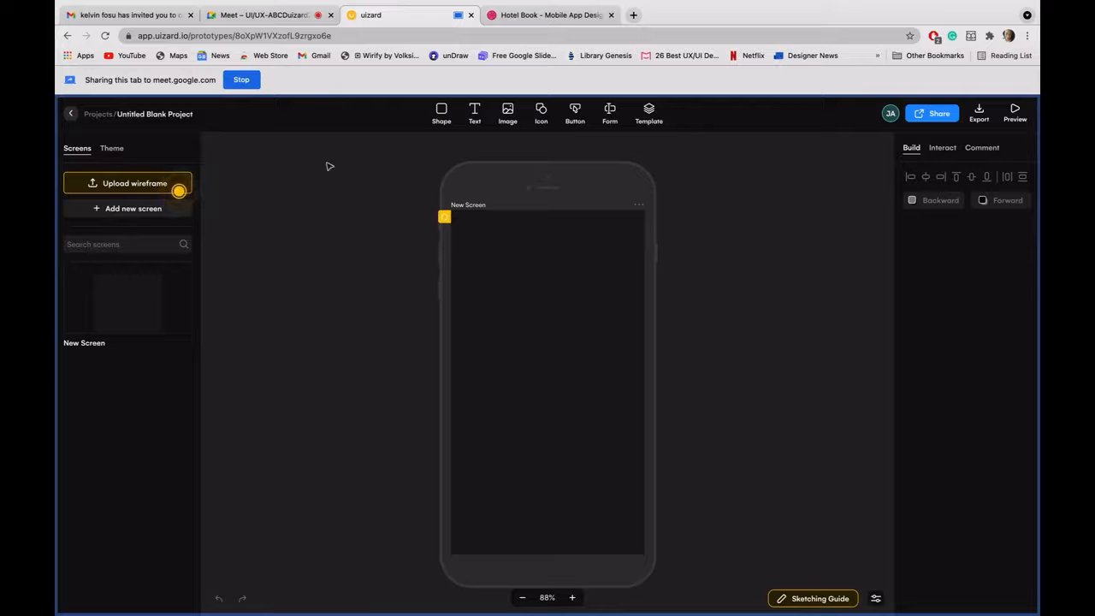
Step: Rename the untitled project as "Hotel booking app" and save the change
left_click(178, 114)
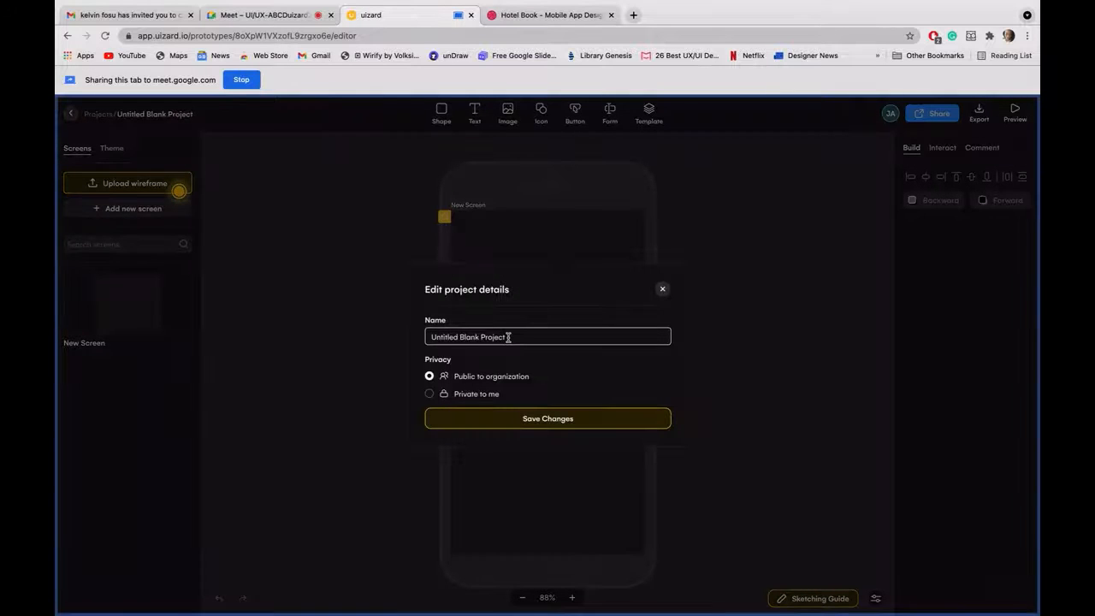
left_click_drag(506, 338, 406, 350)
triple_click(472, 330)
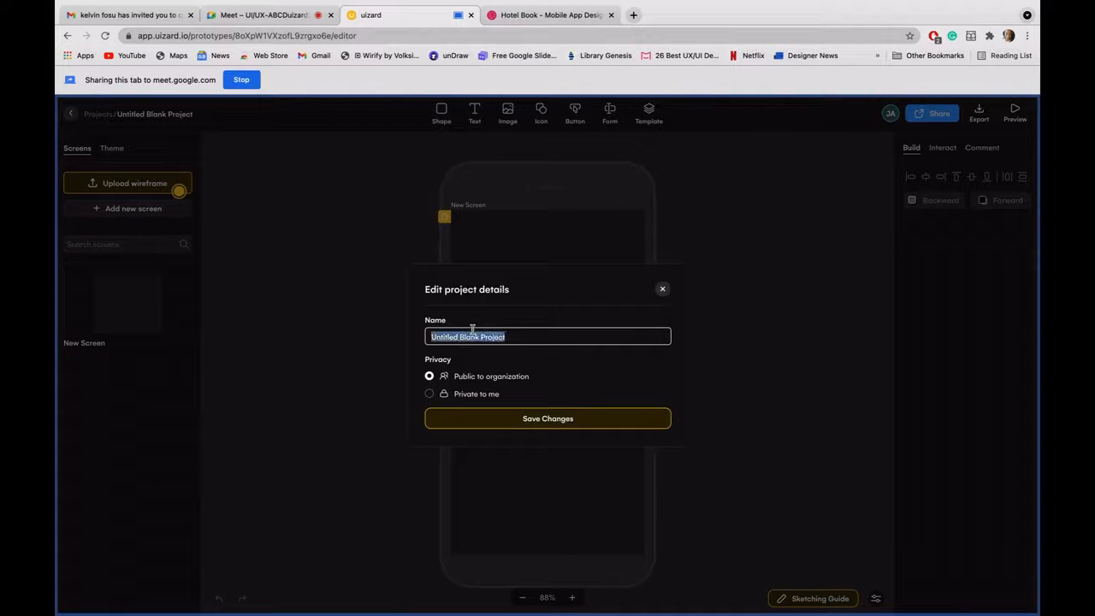
type("Hotel book")
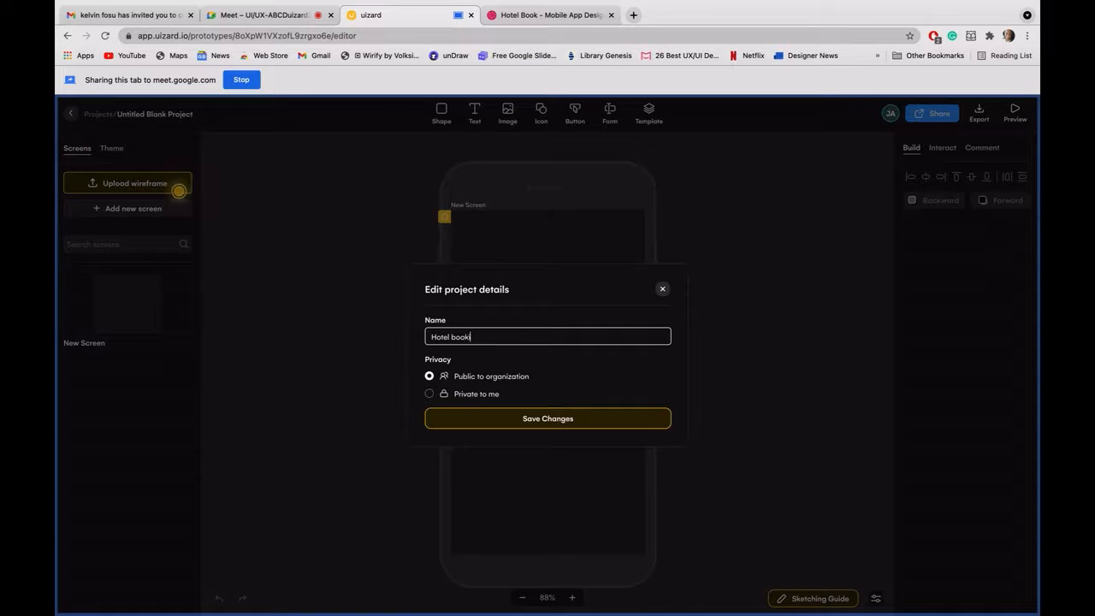
type("ing app")
left_click(552, 421)
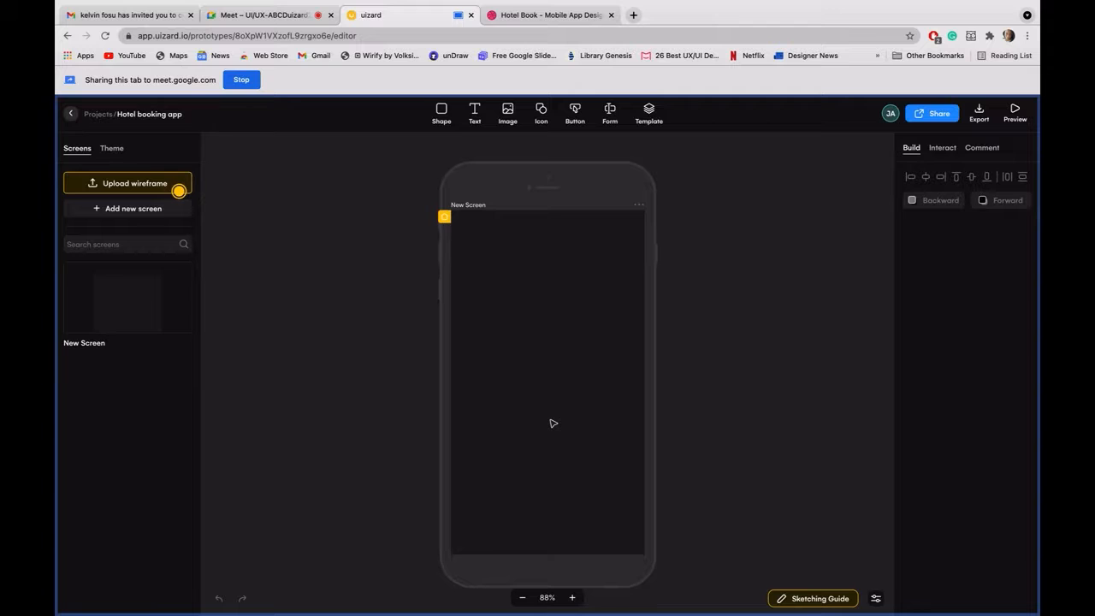
Step: Rename the new screen as "Home screen"
double_click(463, 206)
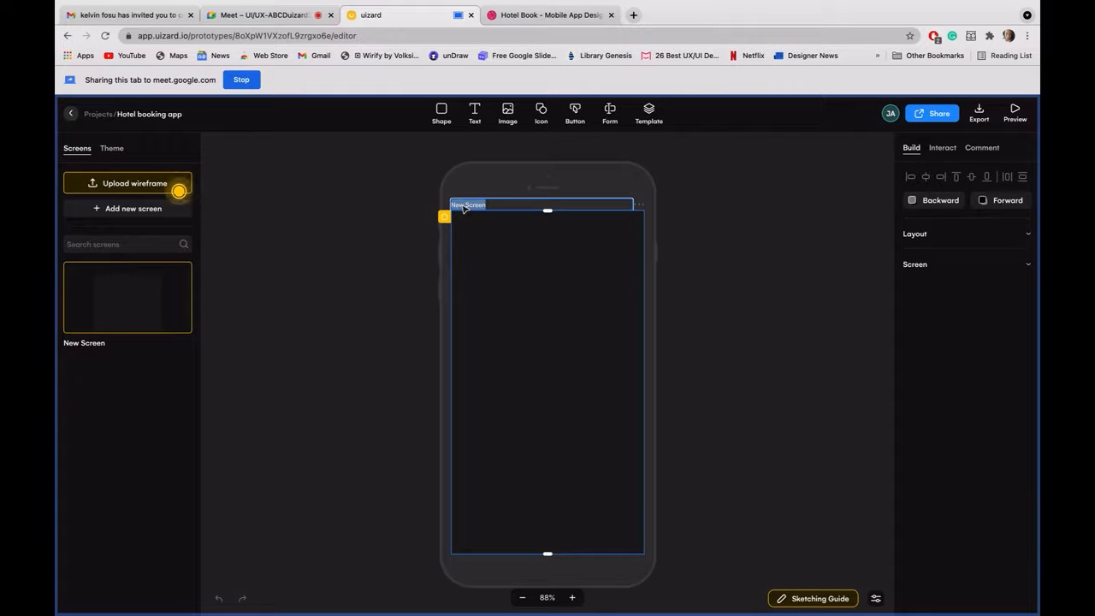
type("Home")
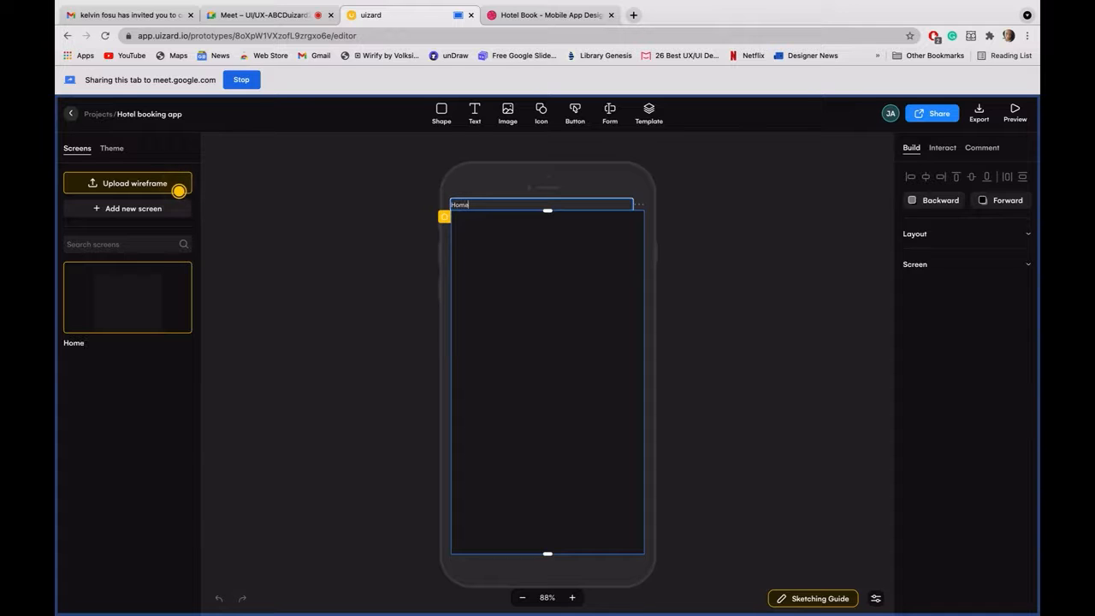
type(" scrww")
key("BackSpace")
key("BackSpace")
key("BackSpace")
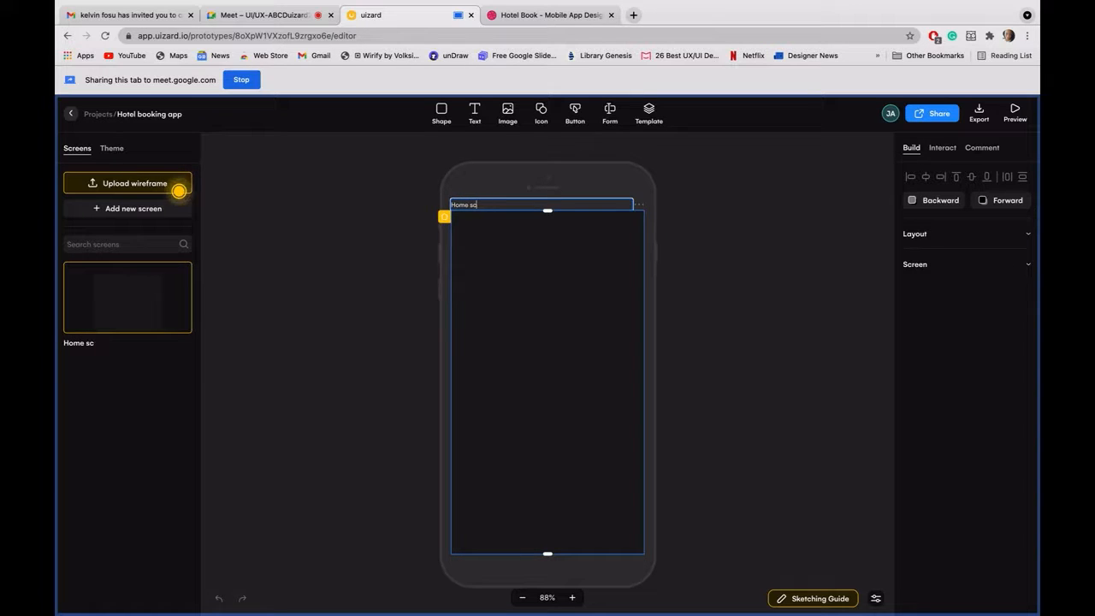
type("reen")
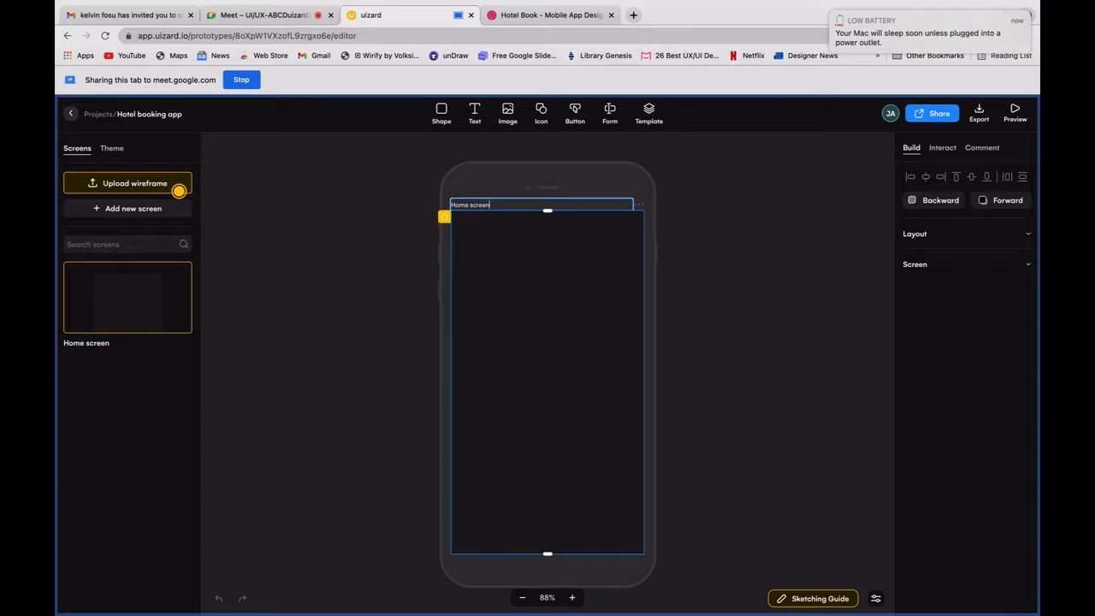
left_click(573, 279)
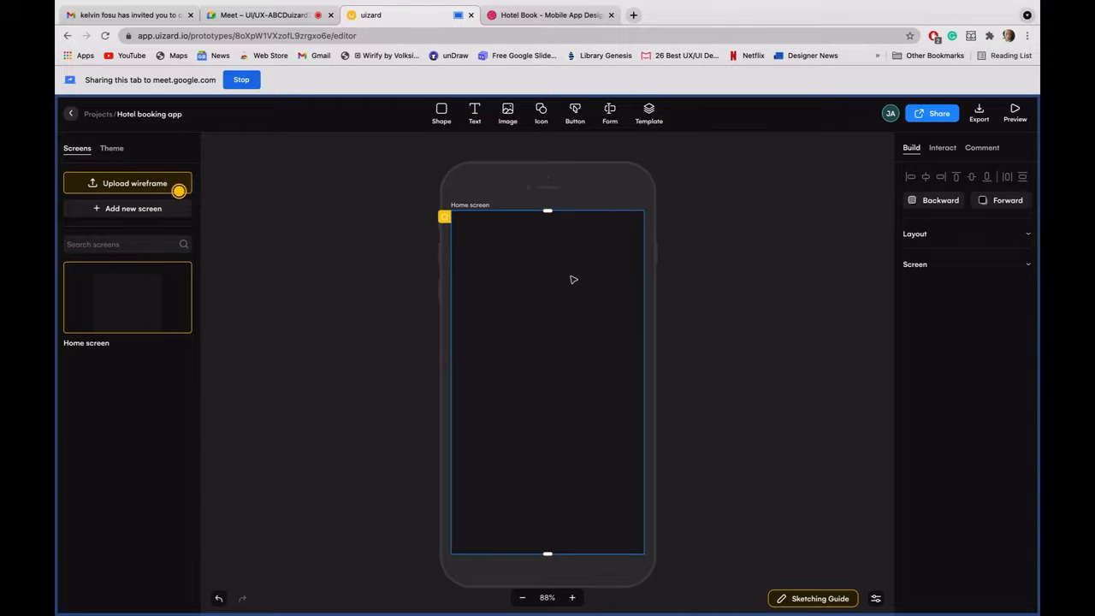
Step: Check the background in the Dribbble hotel design and set the Home screen's fill to black, #000000, in Uizard
left_click(564, 16)
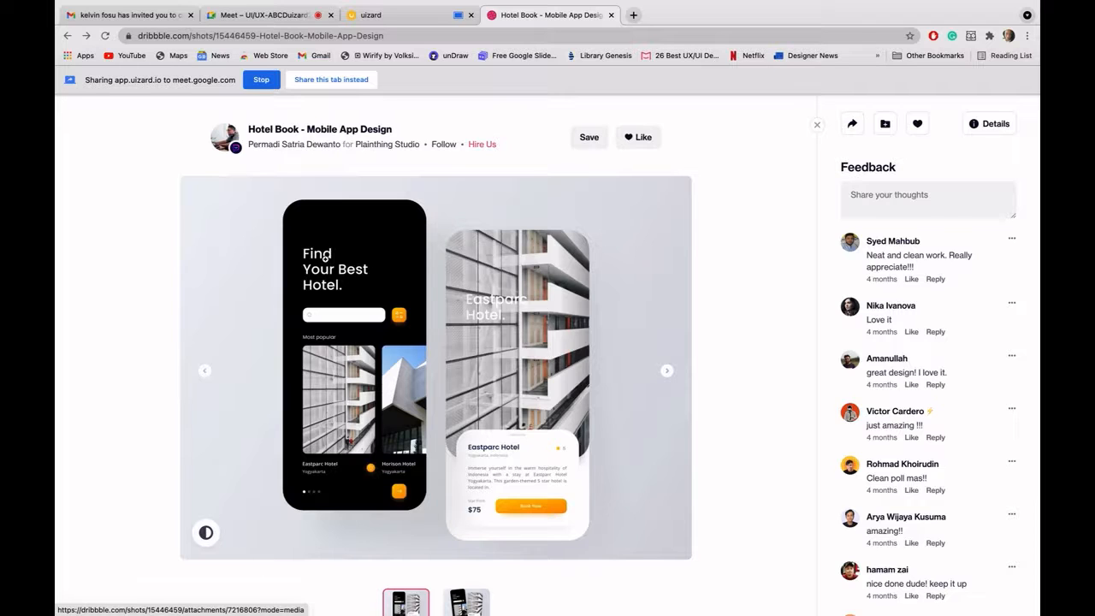
left_click(396, 18)
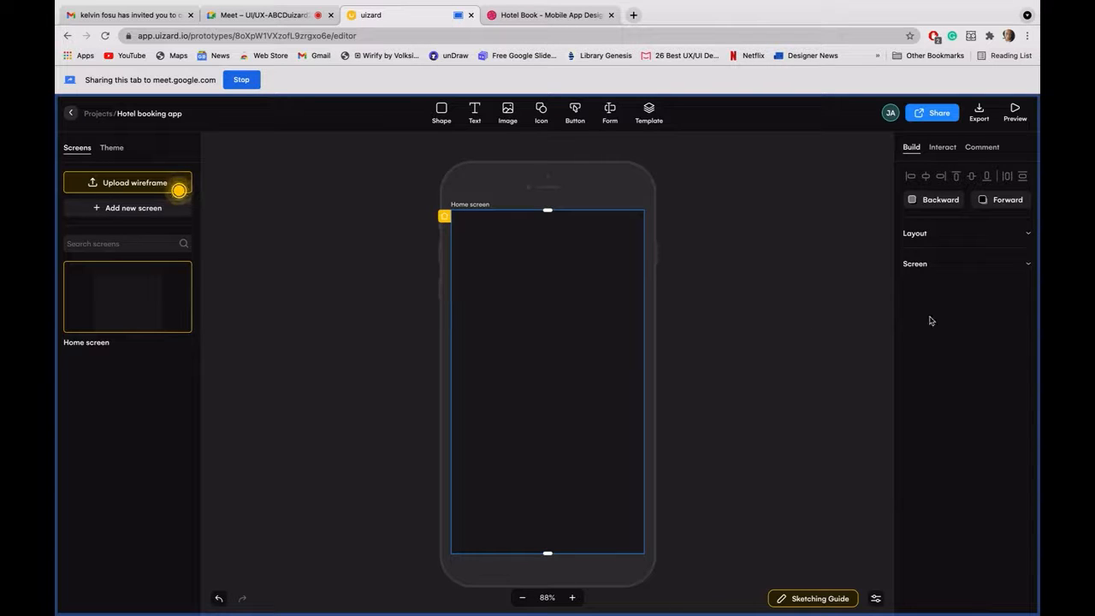
left_click(951, 242)
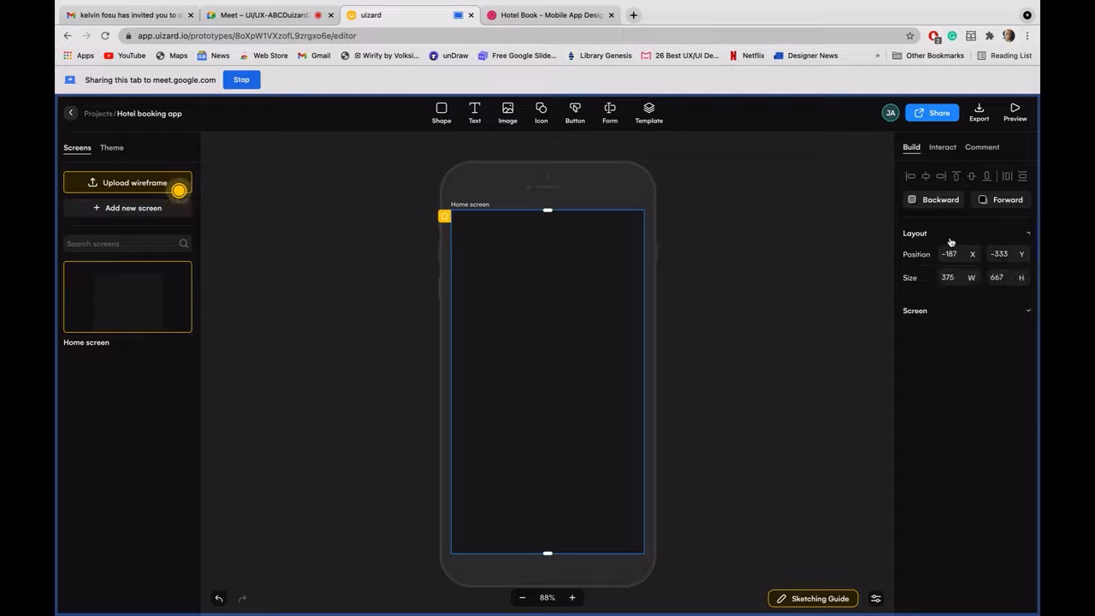
left_click(926, 311)
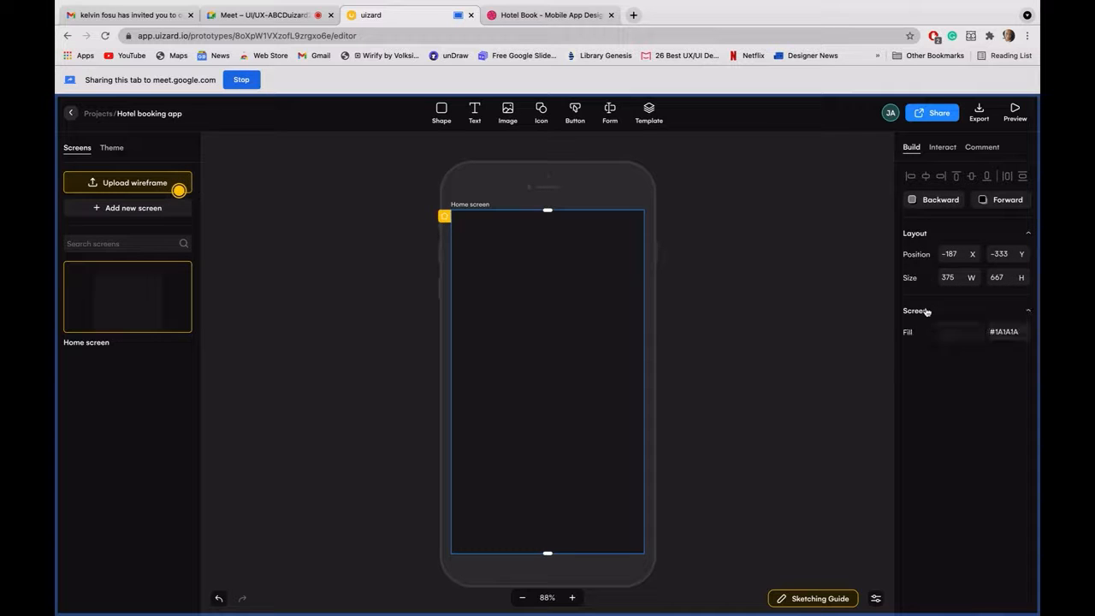
left_click(970, 333)
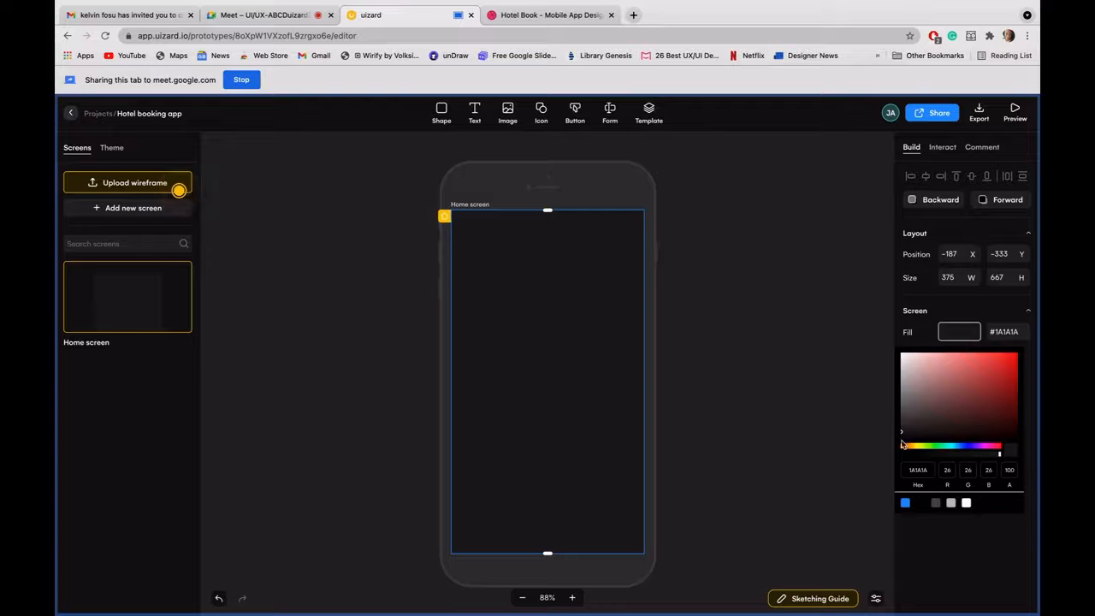
left_click_drag(902, 438, 890, 446)
left_click(965, 333)
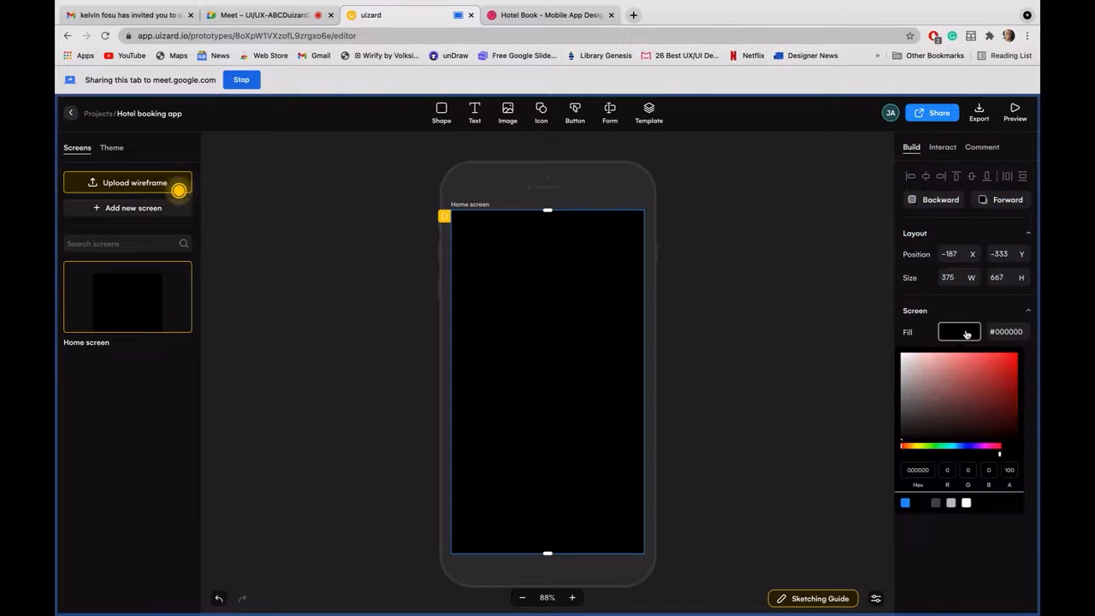
left_click(965, 334)
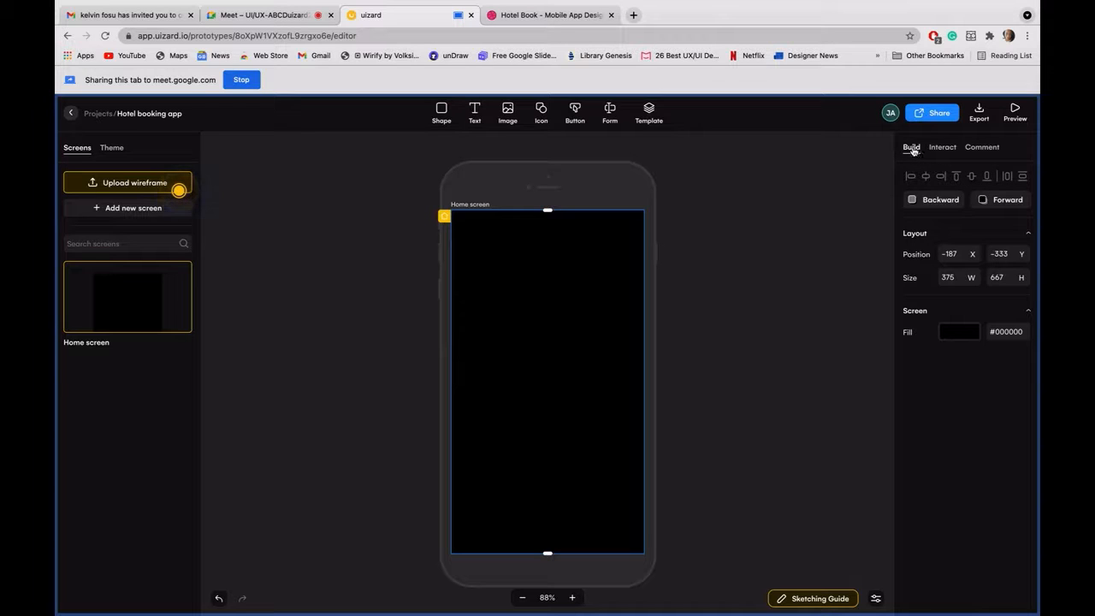
left_click(1027, 311)
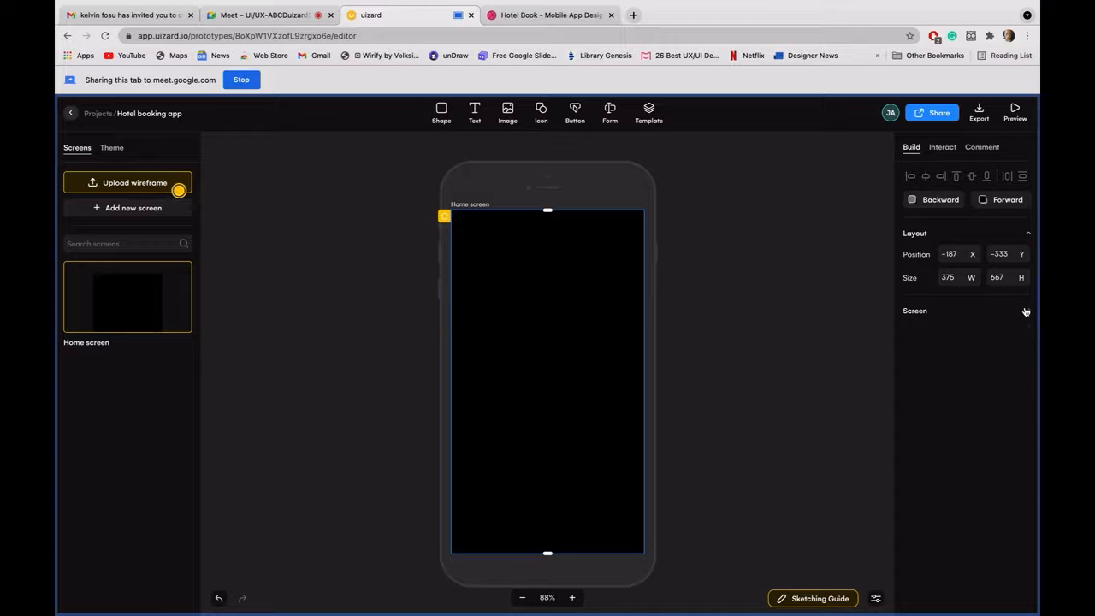
left_click(1026, 312)
left_click(1011, 314)
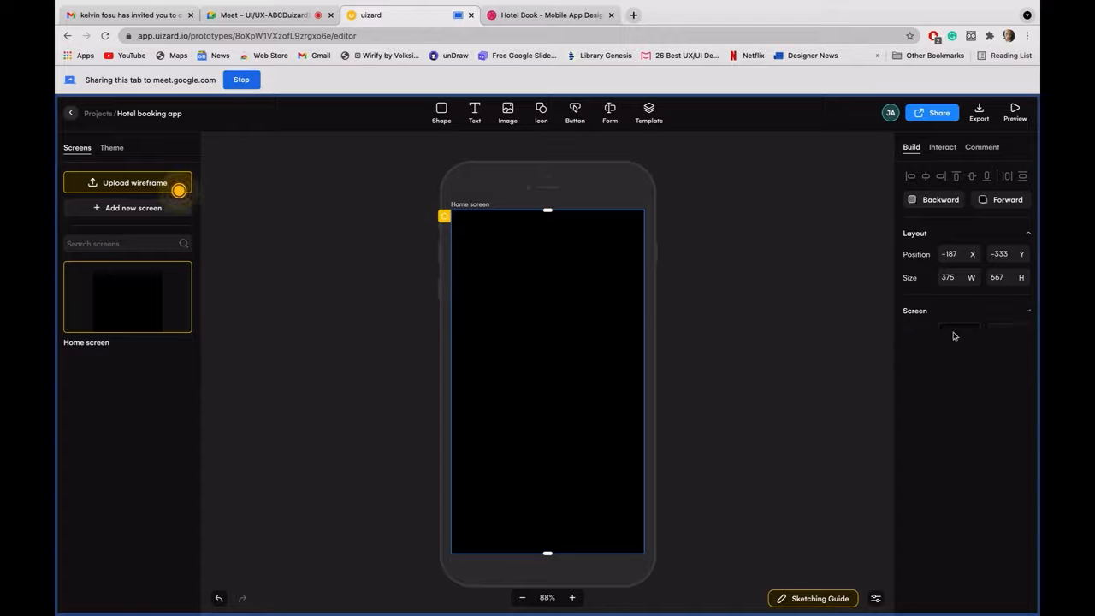
left_click(1028, 313)
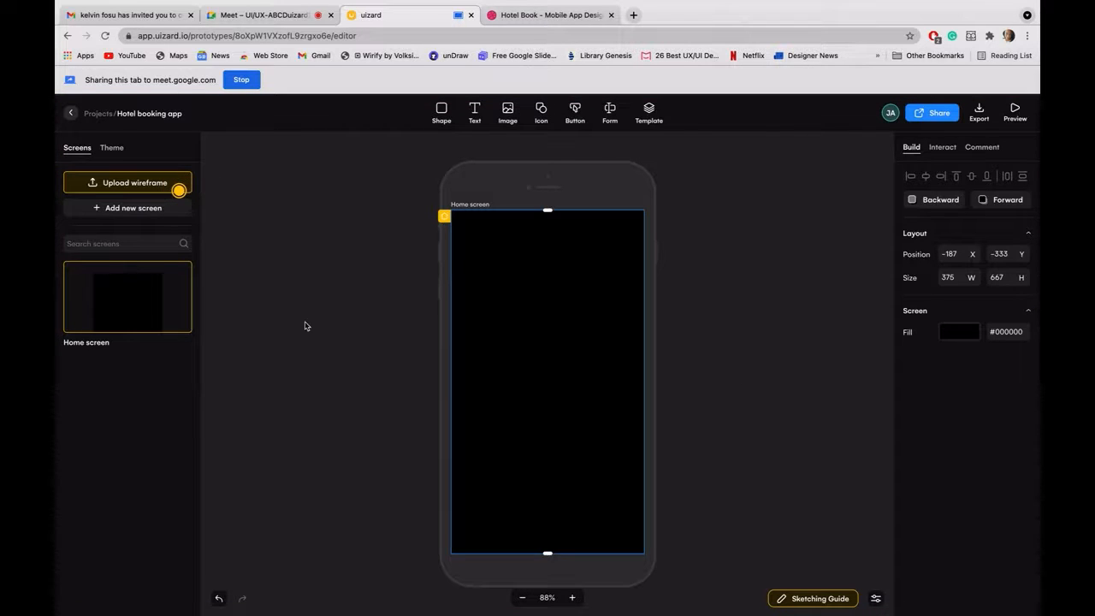
Step: Look over the hotel design on Dribbble, return to Uizard and add an H1 text to the Home screen
left_click(555, 15)
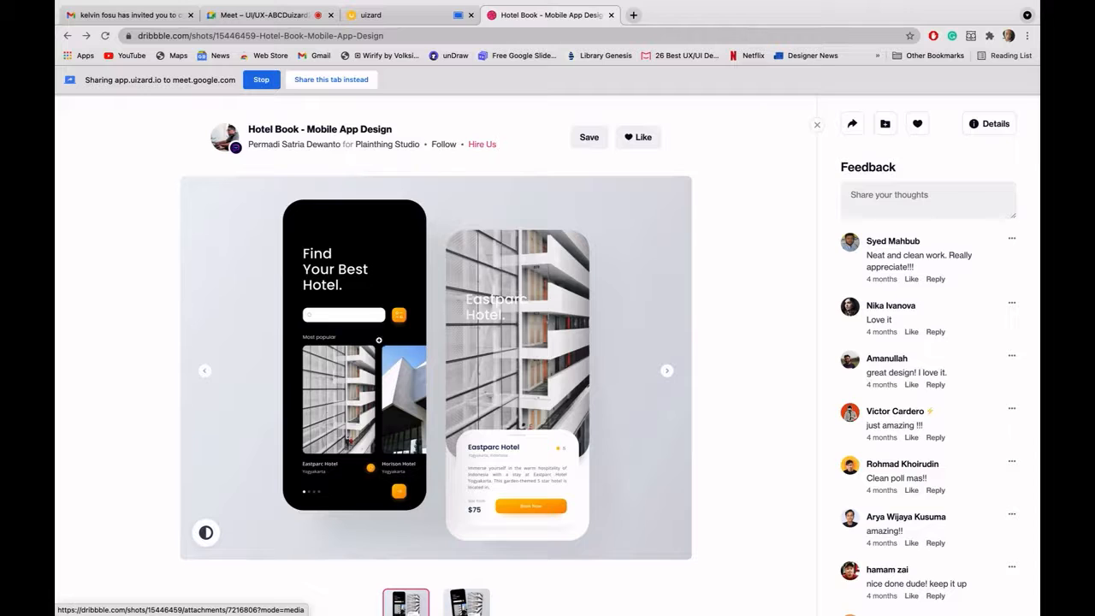
scroll(378, 339, "down", 1)
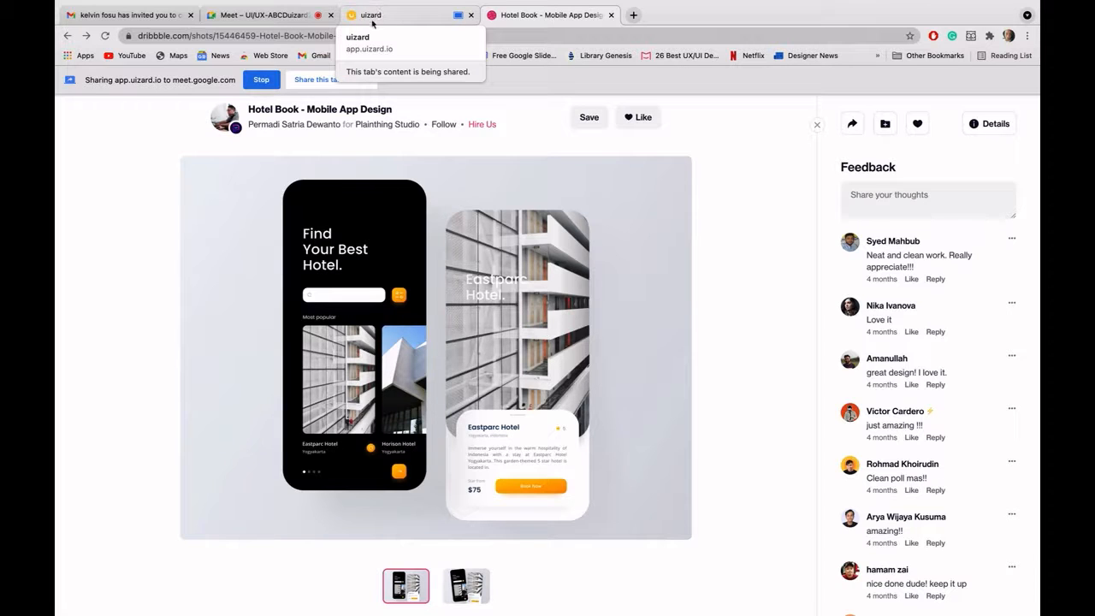
left_click(407, 21)
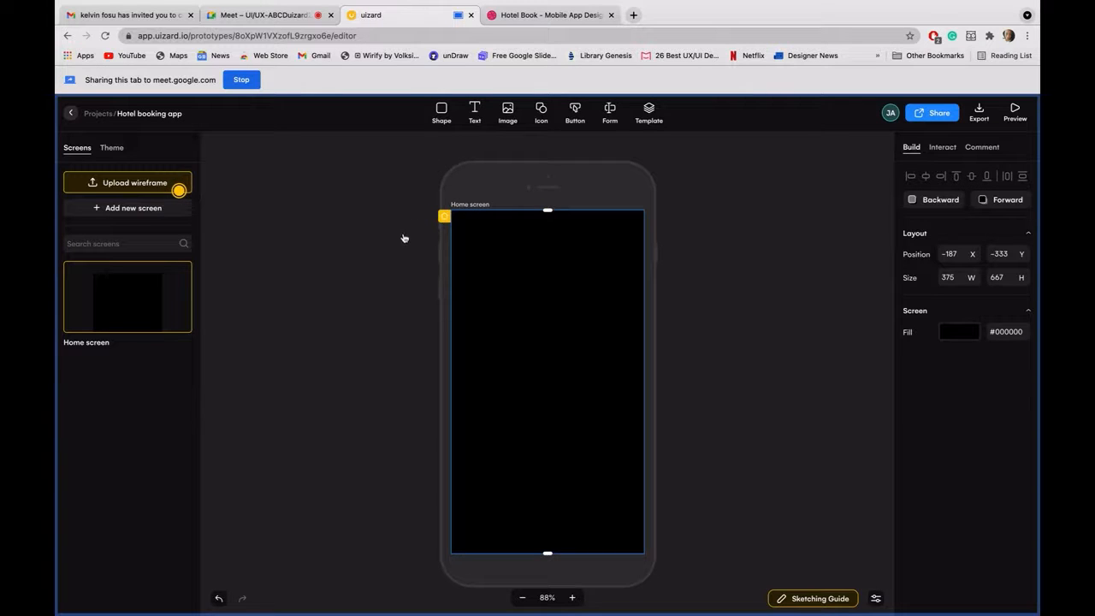
left_click(474, 129)
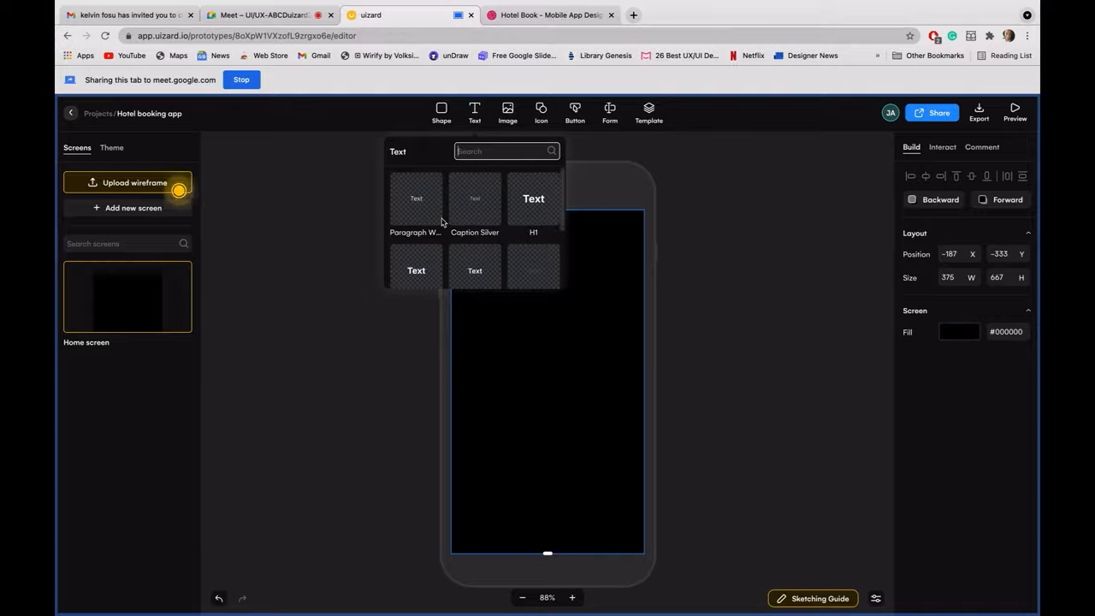
scroll(441, 223, "down", 3)
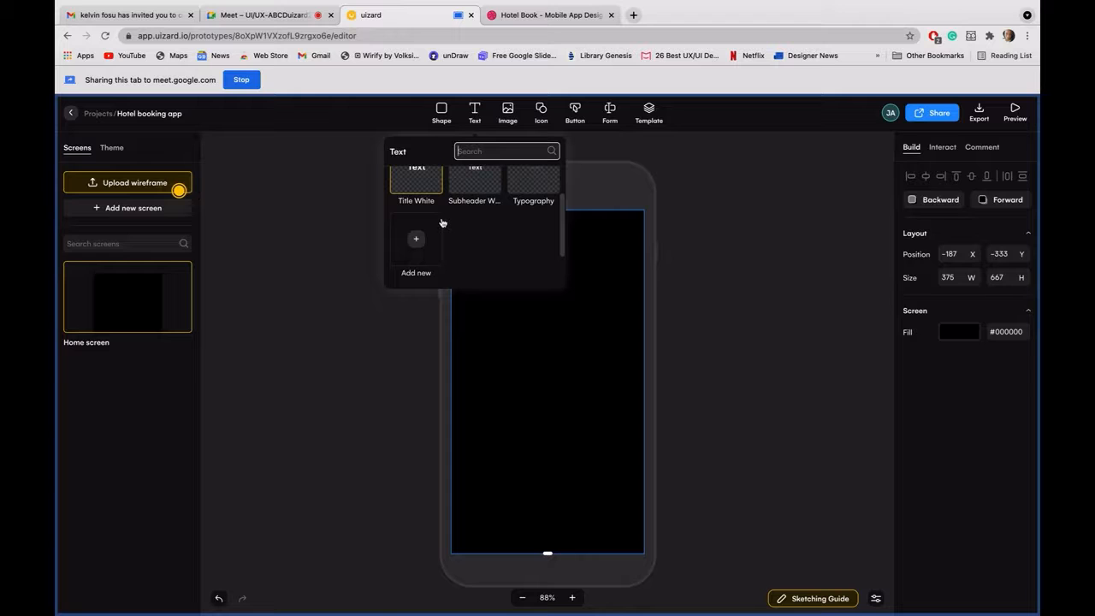
scroll(442, 222, "up", 3)
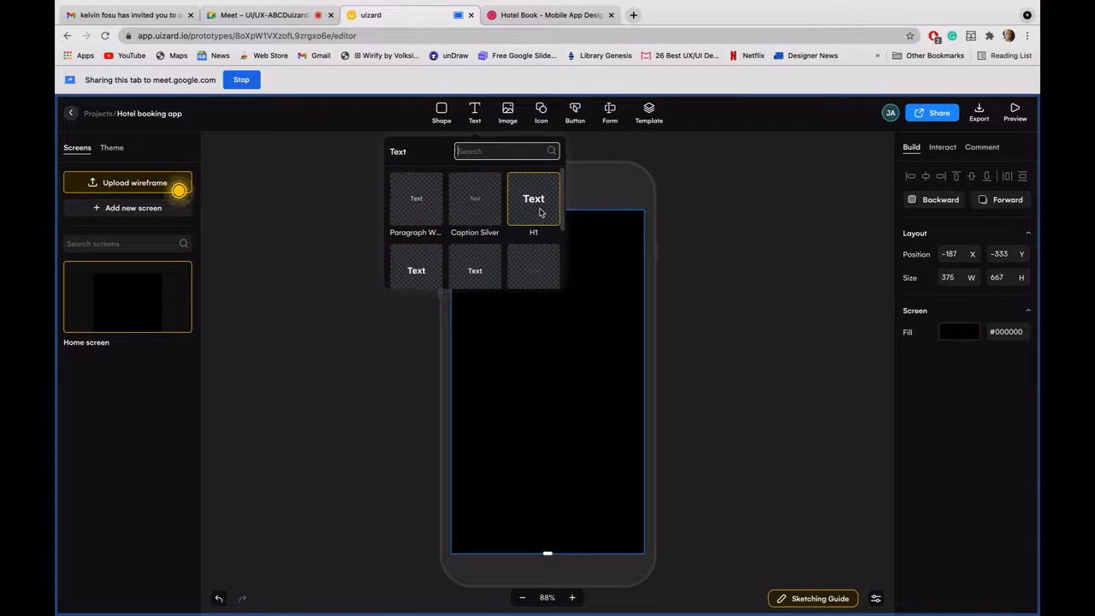
left_click(533, 201)
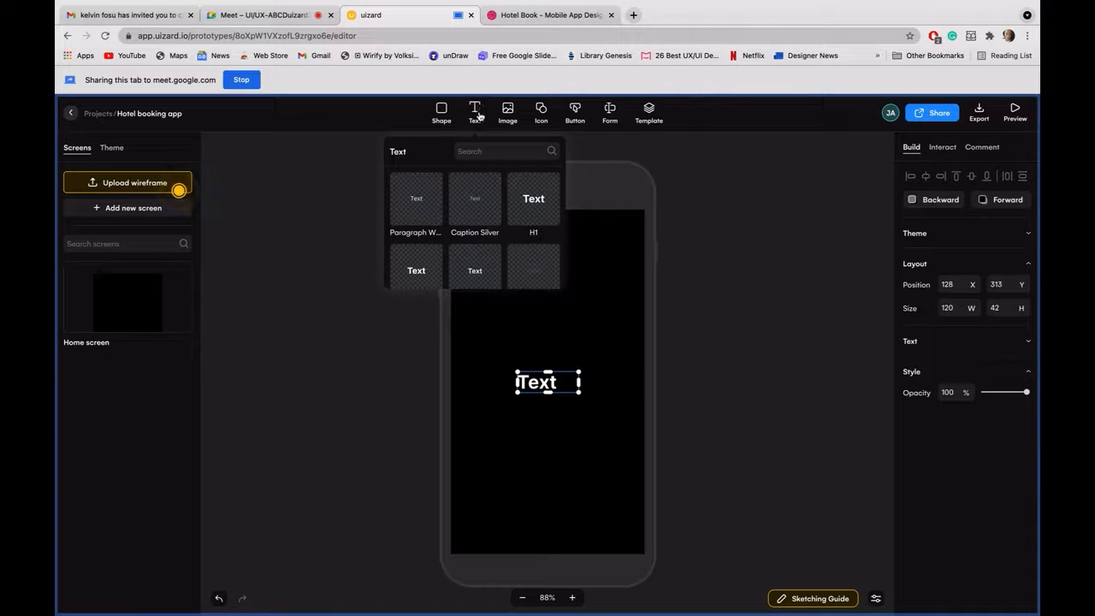
Step: Check the heading's wording in the Dribbble design and replace the H1 placeholder in Uizard with "Find your best hotel"
left_click(536, 388)
double_click(536, 388)
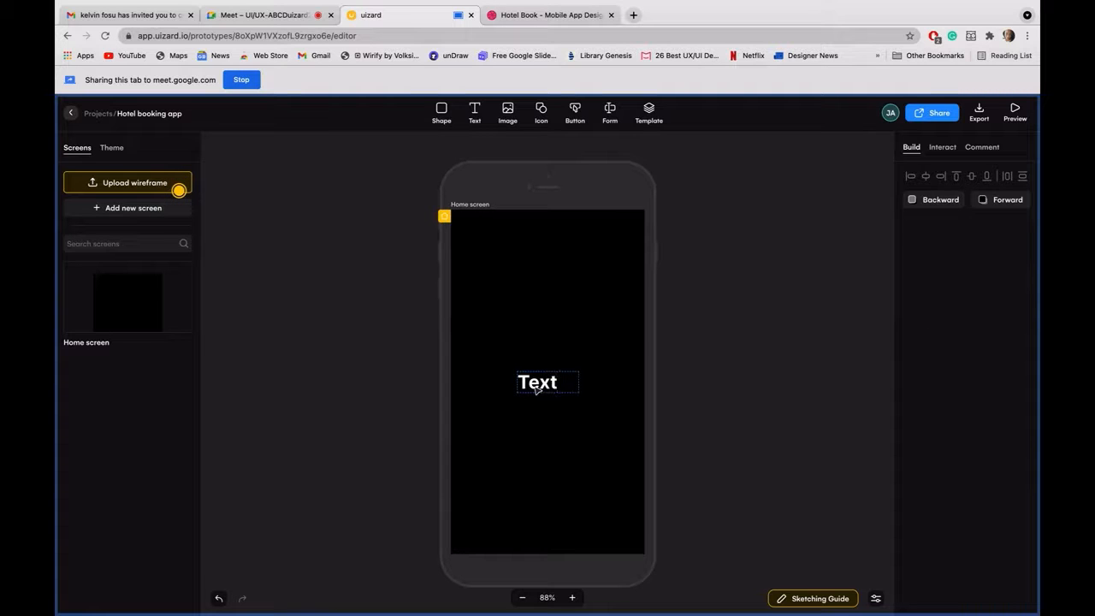
double_click(536, 388)
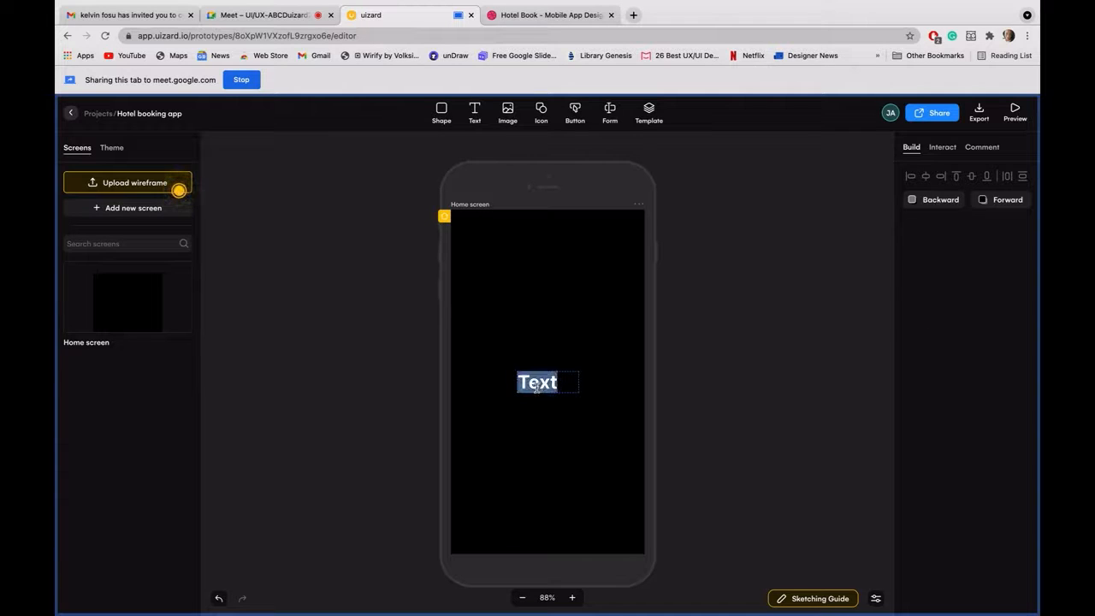
left_click(523, 19)
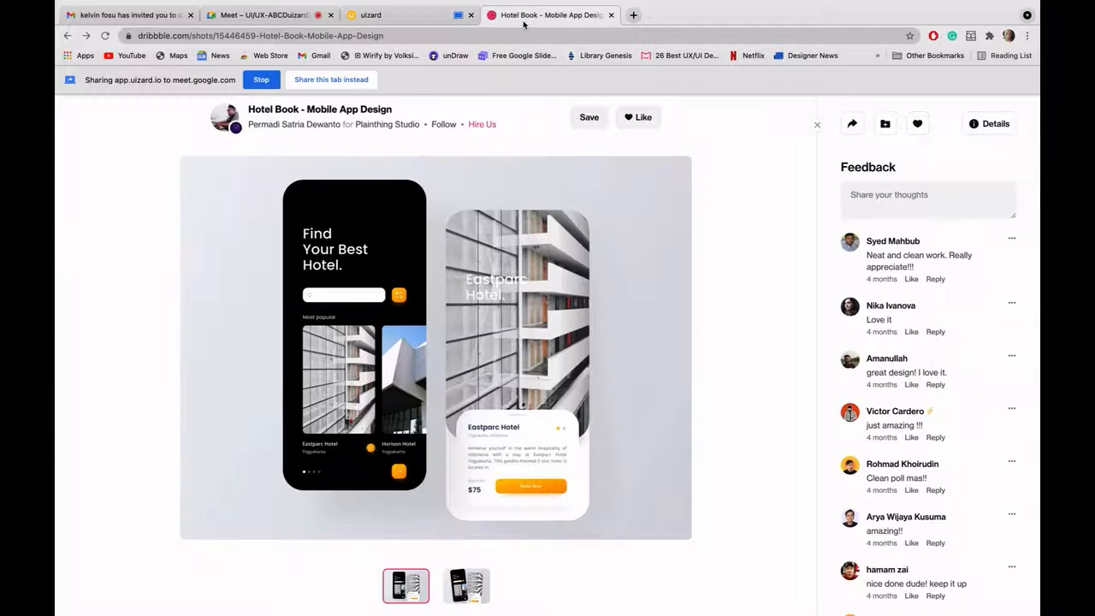
left_click(419, 17)
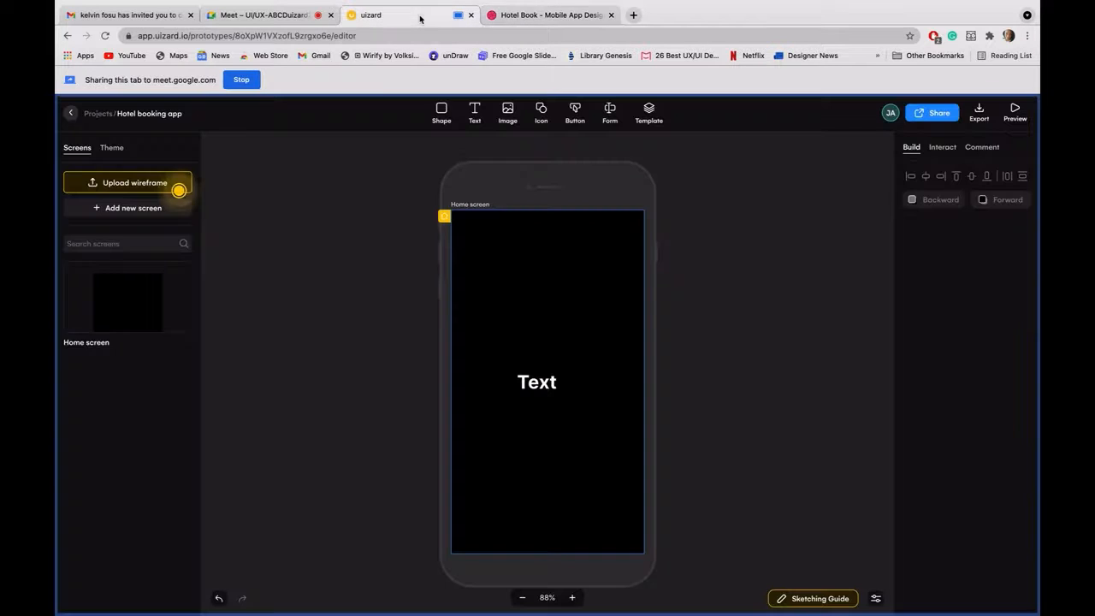
double_click(538, 385)
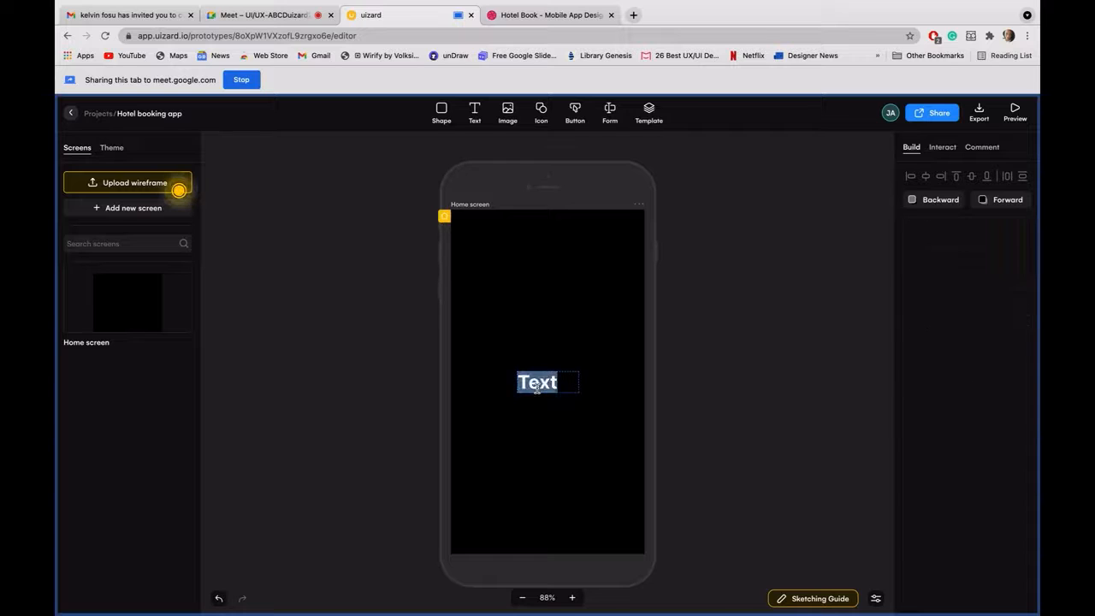
type("Find ")
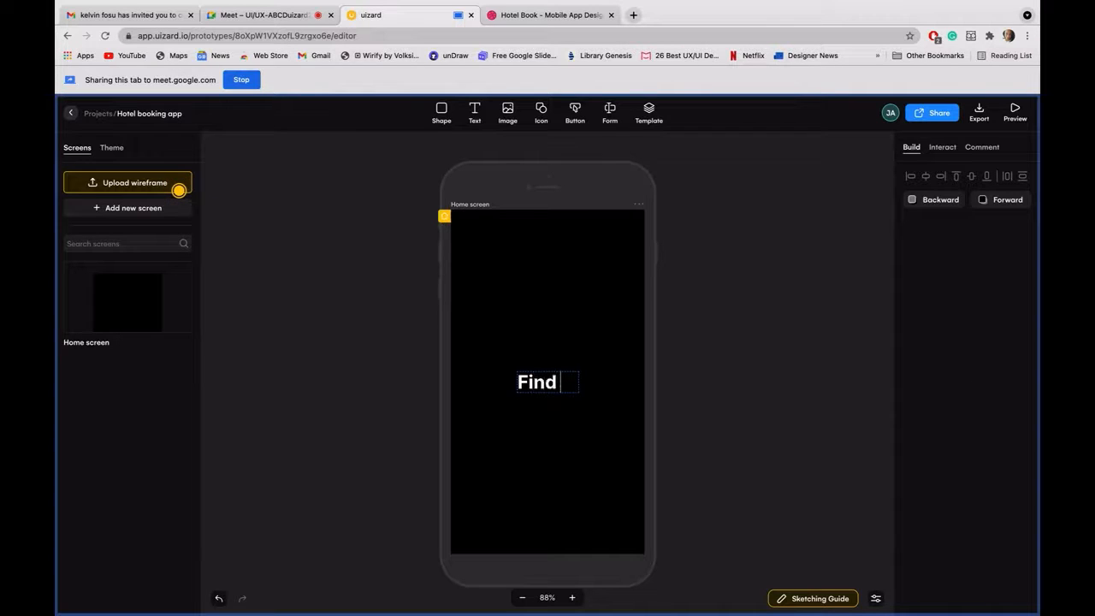
type("your ")
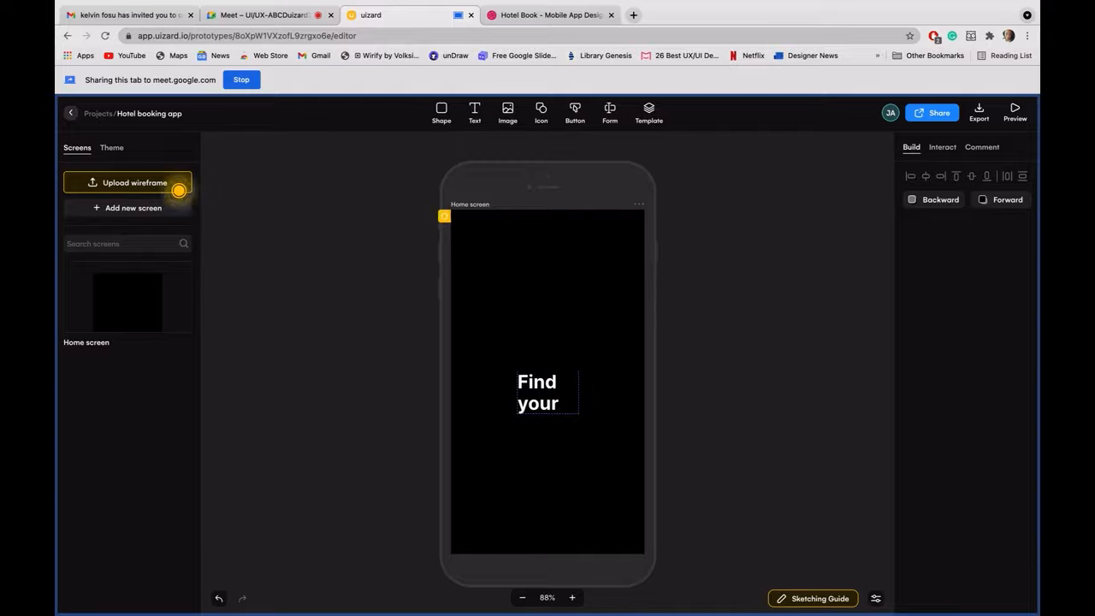
type("best hotel")
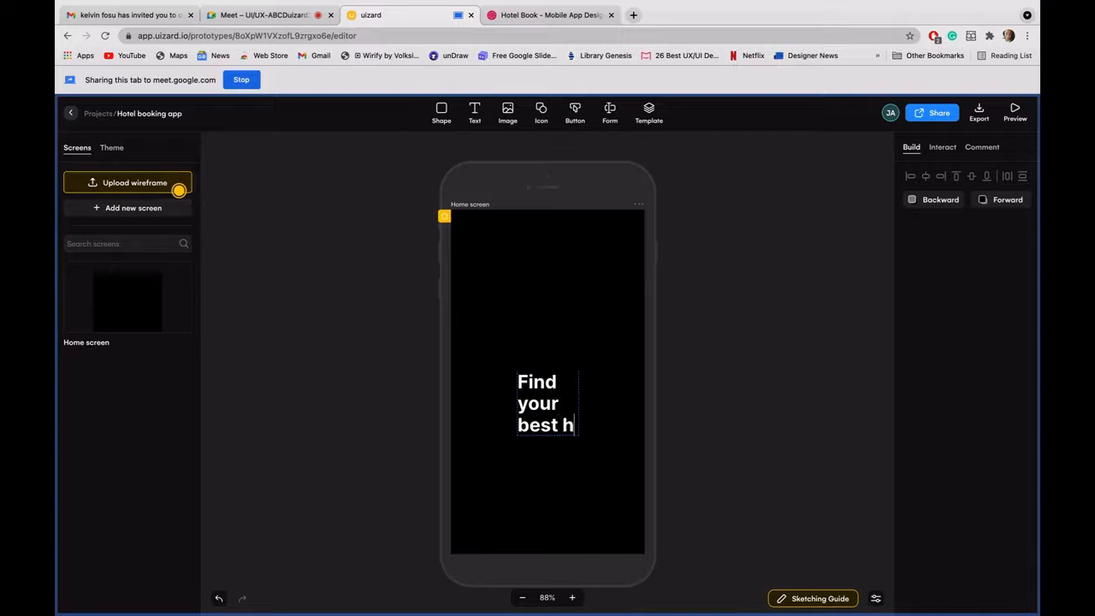
left_click(607, 449)
Step: Widen the heading's text box to 240 and move it to the upper part of the screen, at about X 35, Y 74
left_click(565, 417)
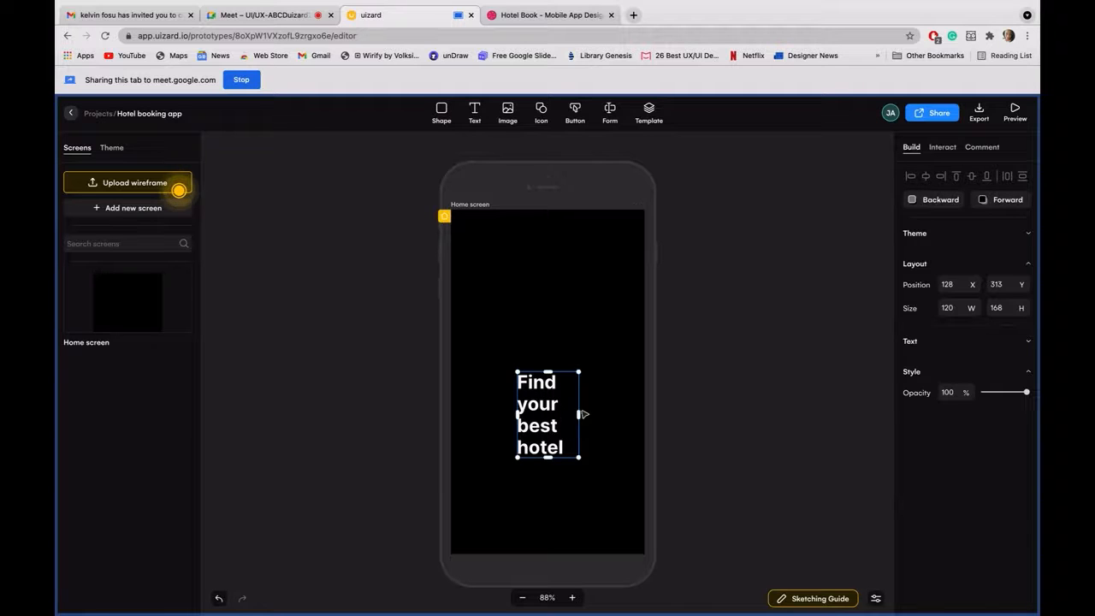
left_click_drag(578, 417, 641, 415)
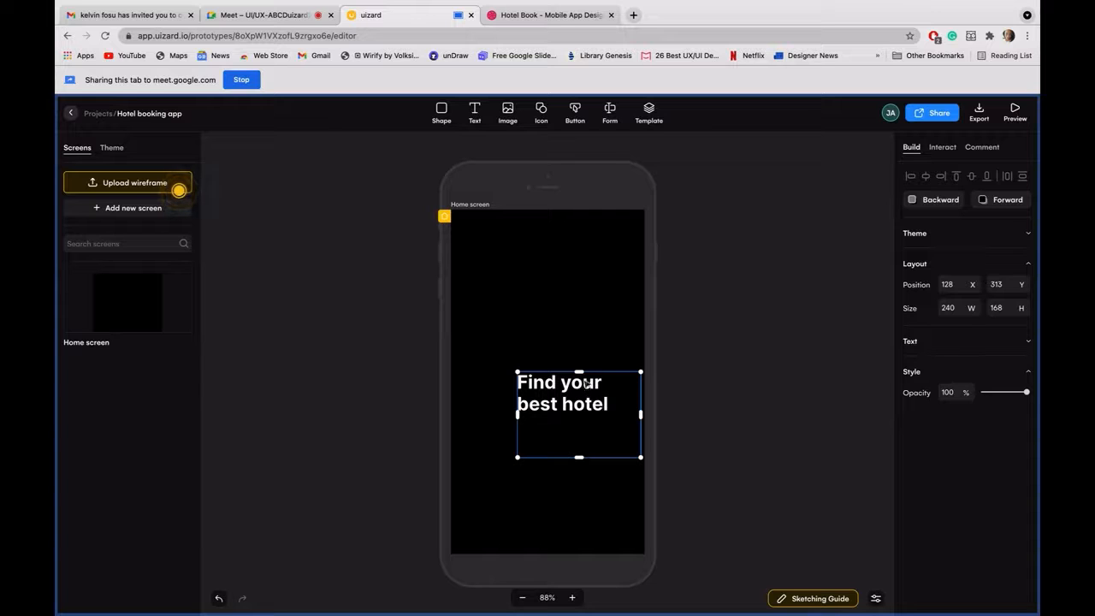
left_click_drag(585, 385, 535, 259)
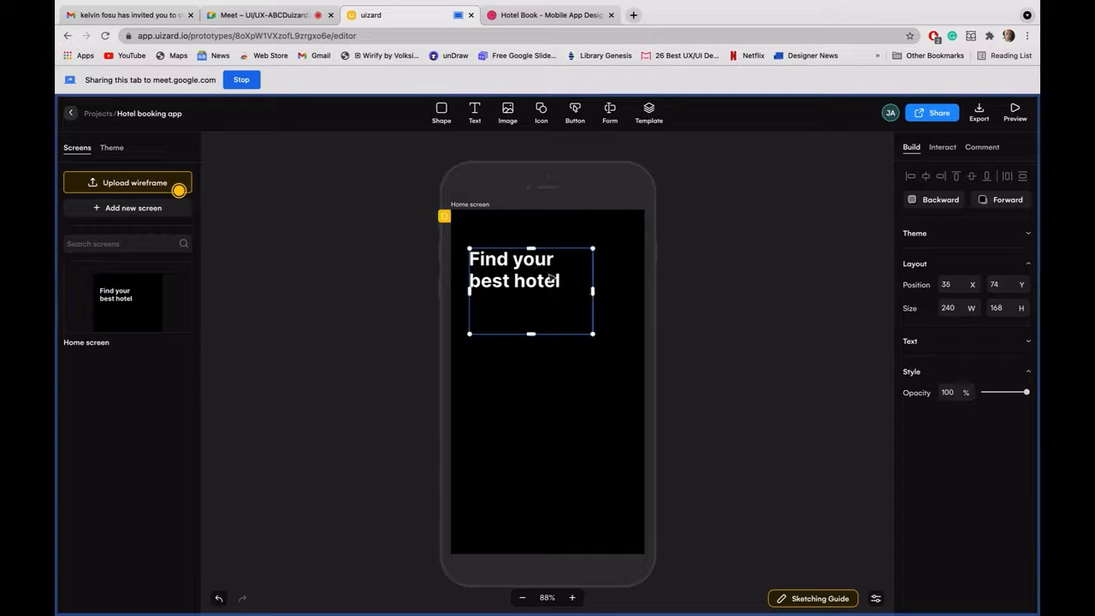
Step: Increase the font size of the "Find your best hotel" heading to 52
double_click(539, 271)
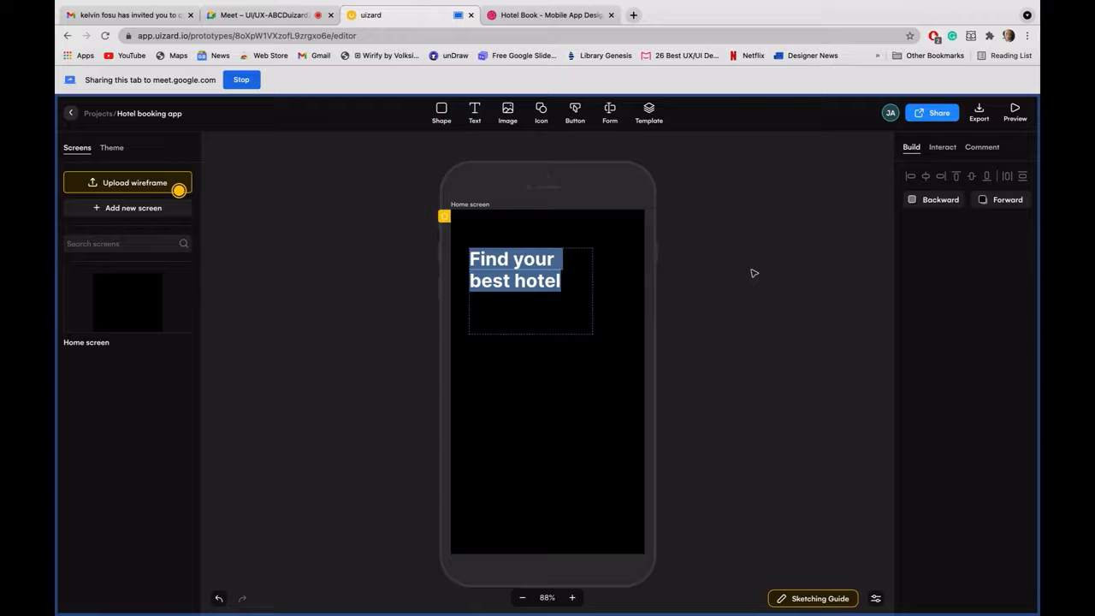
left_click(710, 353)
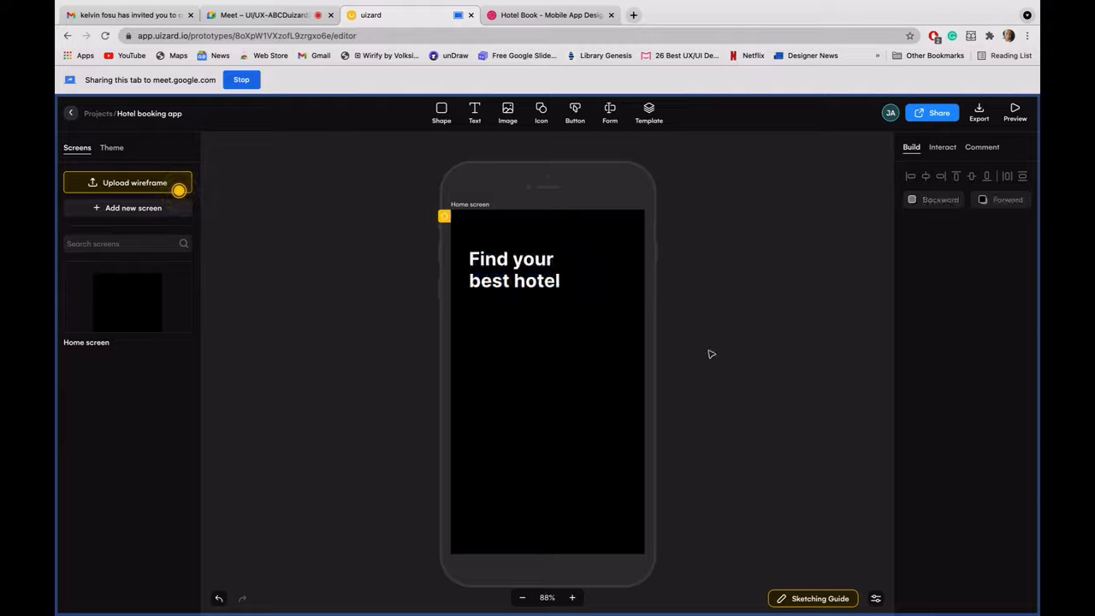
left_click(524, 271)
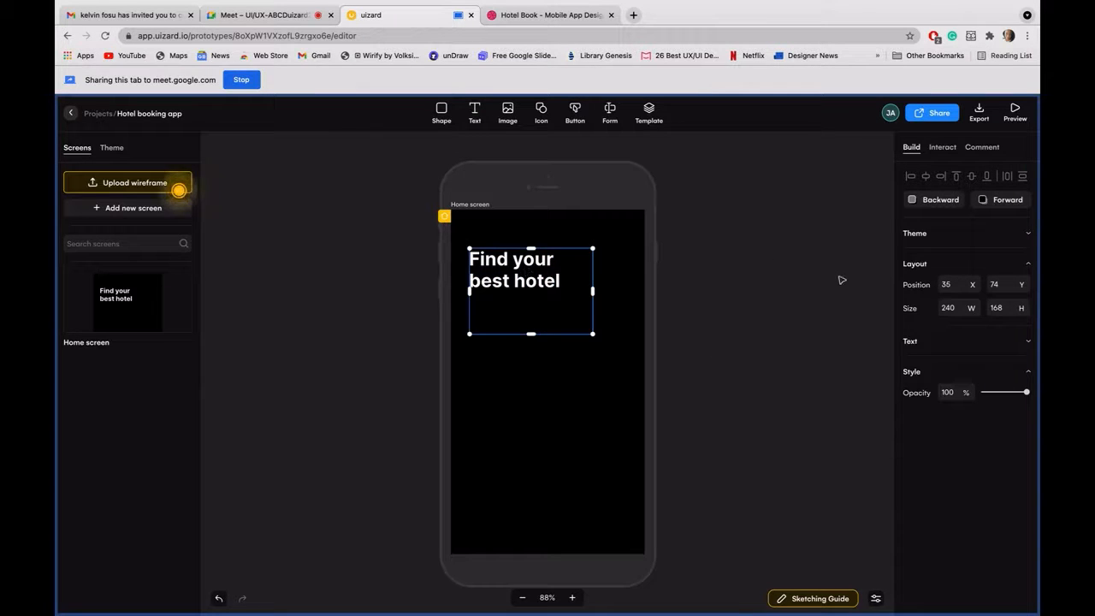
left_click(1029, 341)
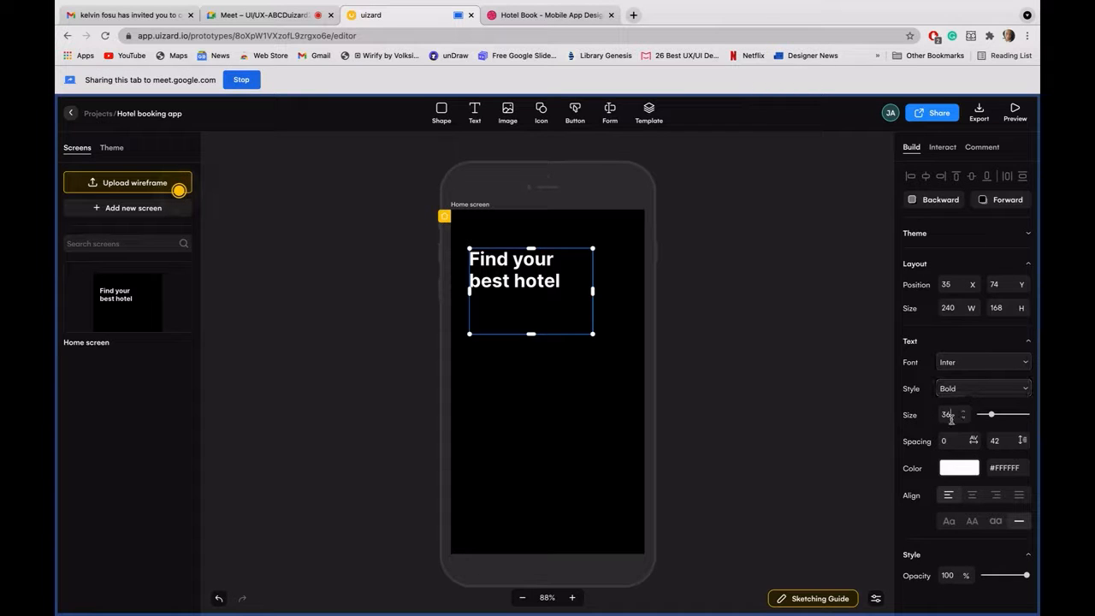
left_click(948, 415)
key("Up")
key("Up")
key("Up")
key("Up")
key("Up")
key("Up")
key("Up")
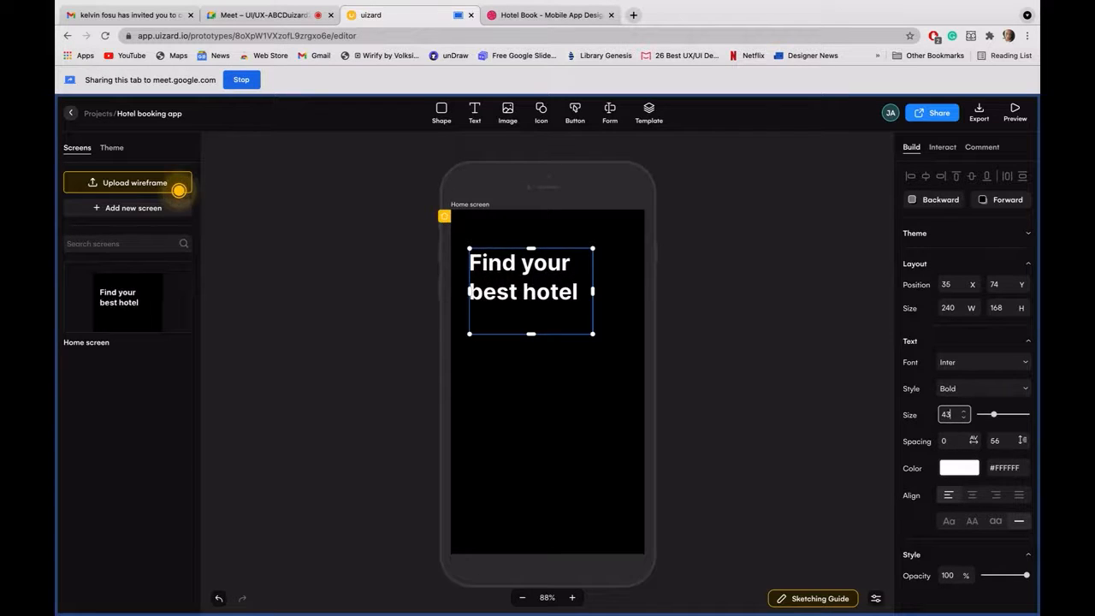
key("Up")
key("Up")
key("Up")
key("Up")
key("Up")
key("Up")
key("Up")
key("Up")
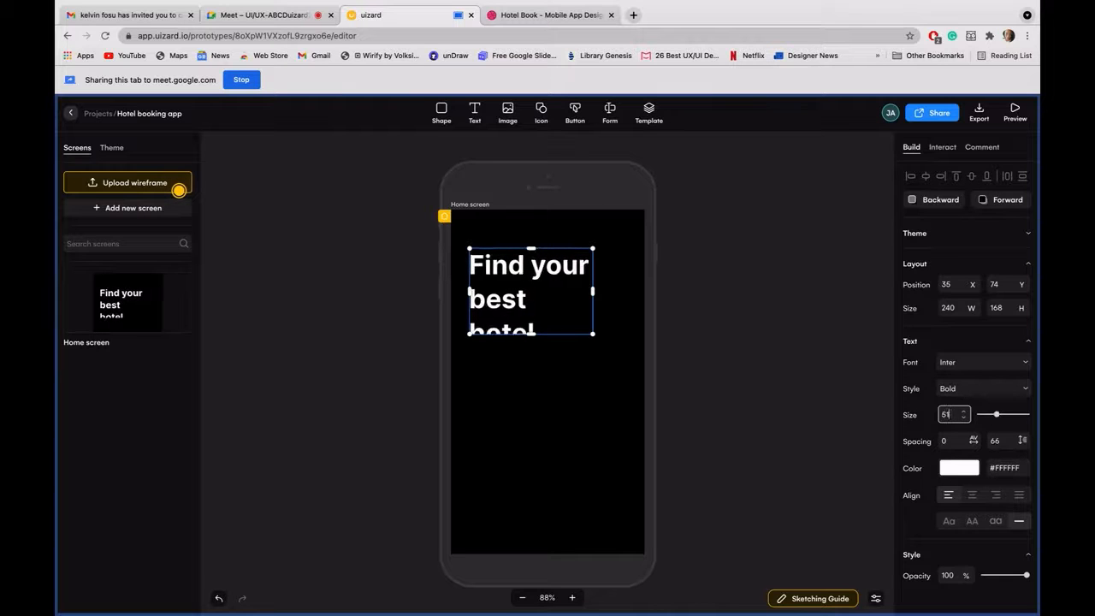
key("Up")
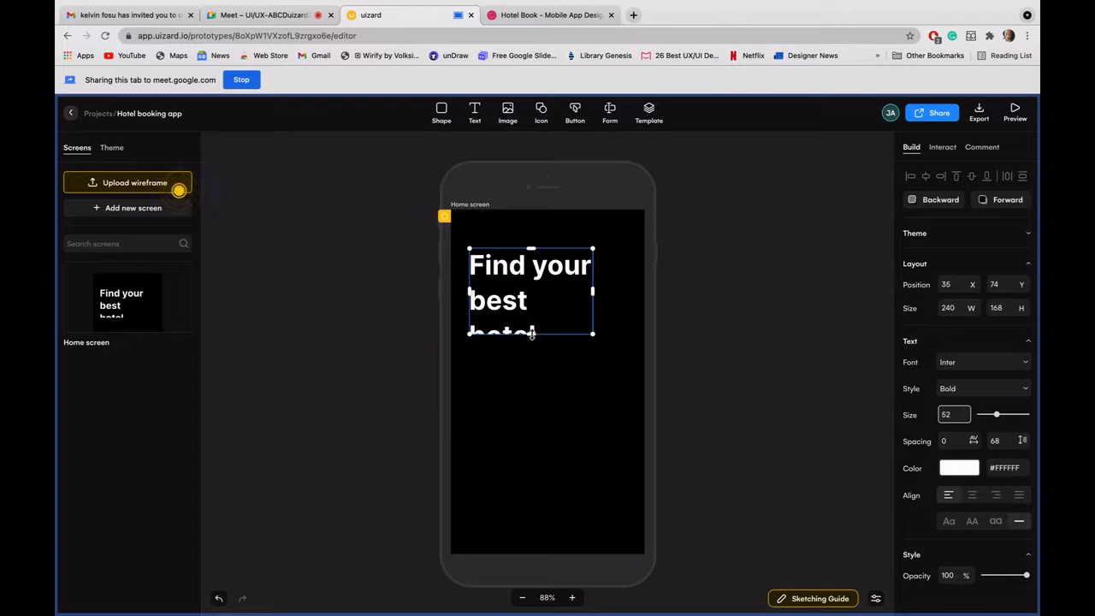
Step: Extend the heading's text box to a height of 240 and compare the heading with the Dribbble design
left_click_drag(531, 334, 519, 371)
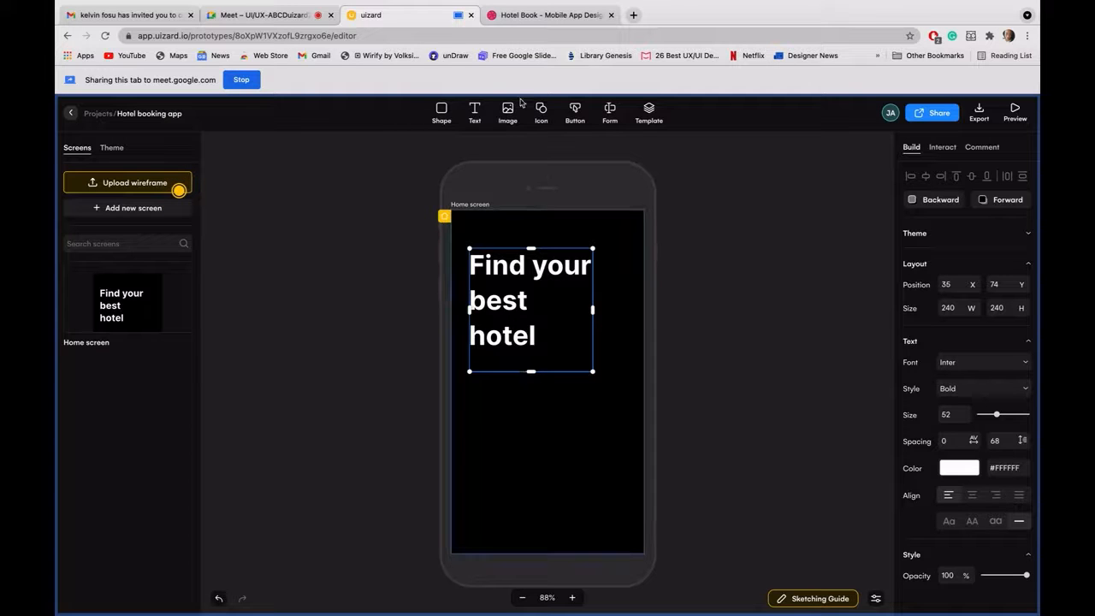
left_click(519, 16)
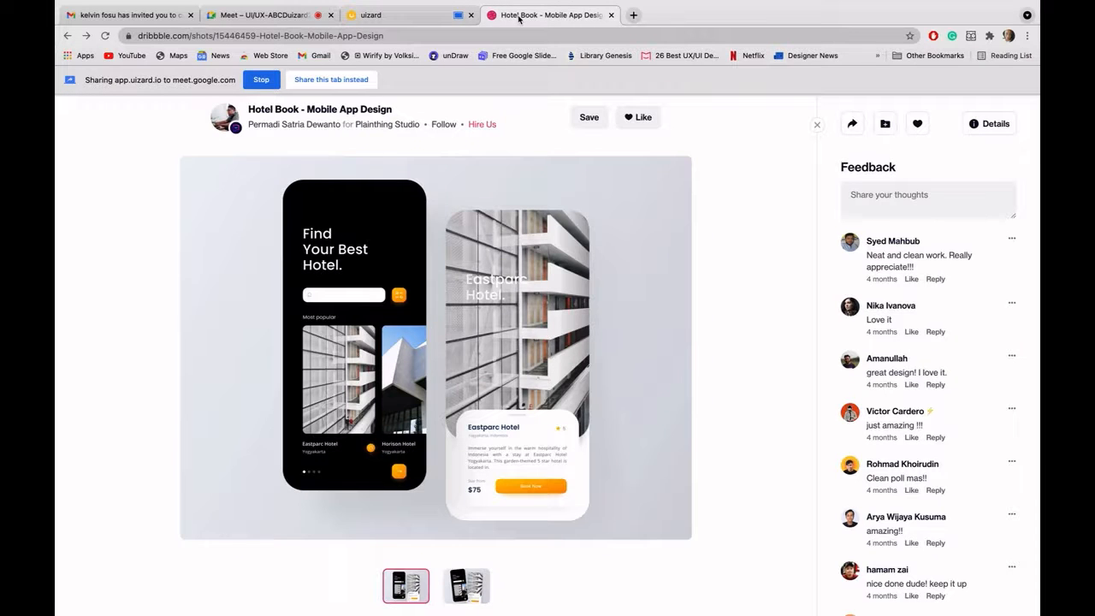
left_click(402, 14)
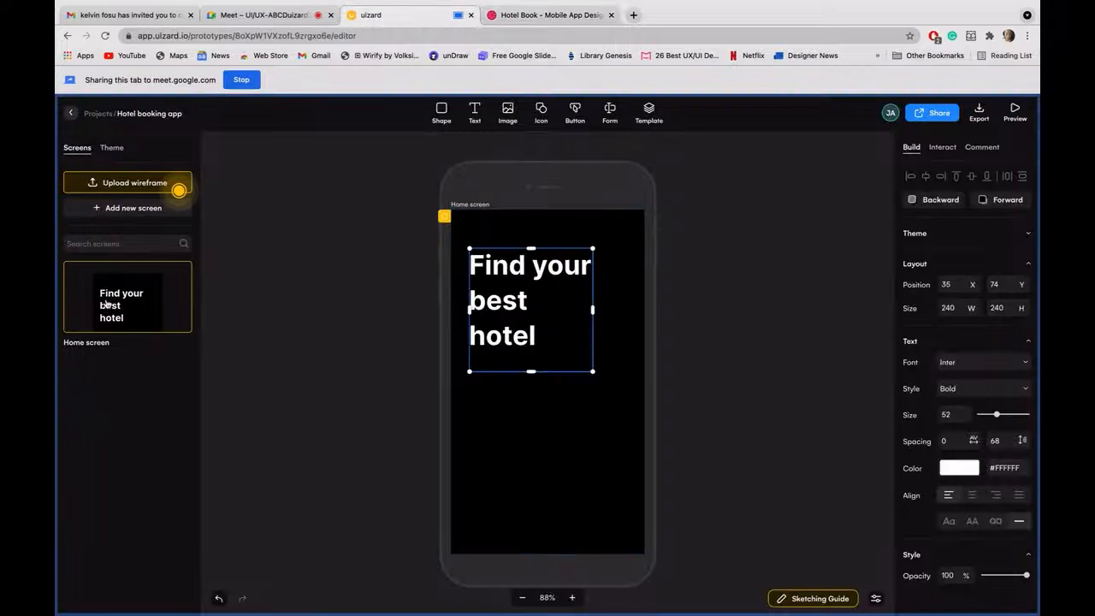
left_click(308, 305)
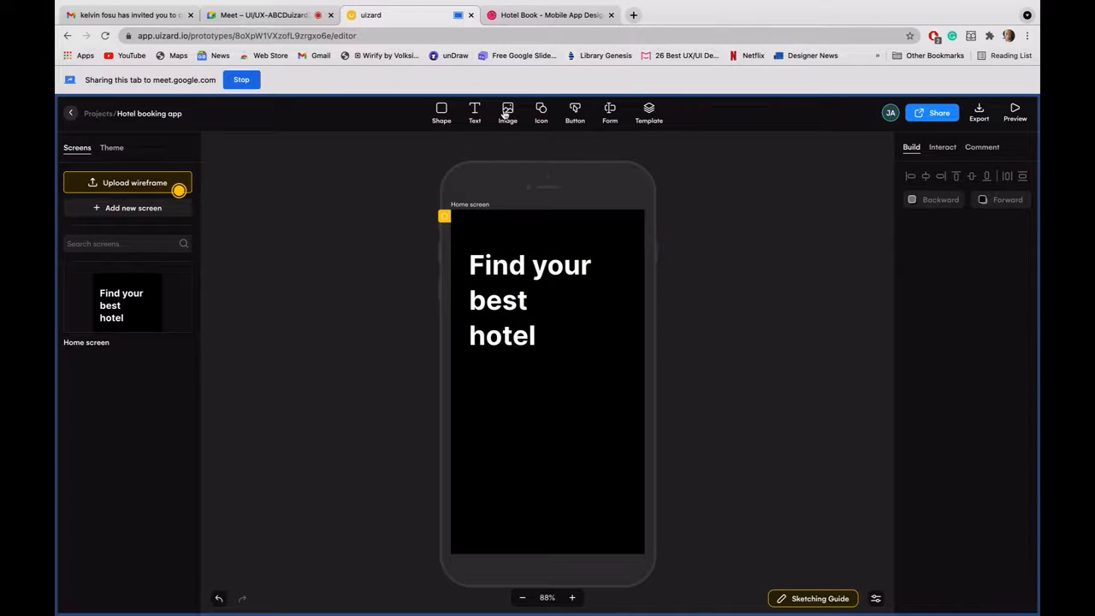
left_click(507, 113)
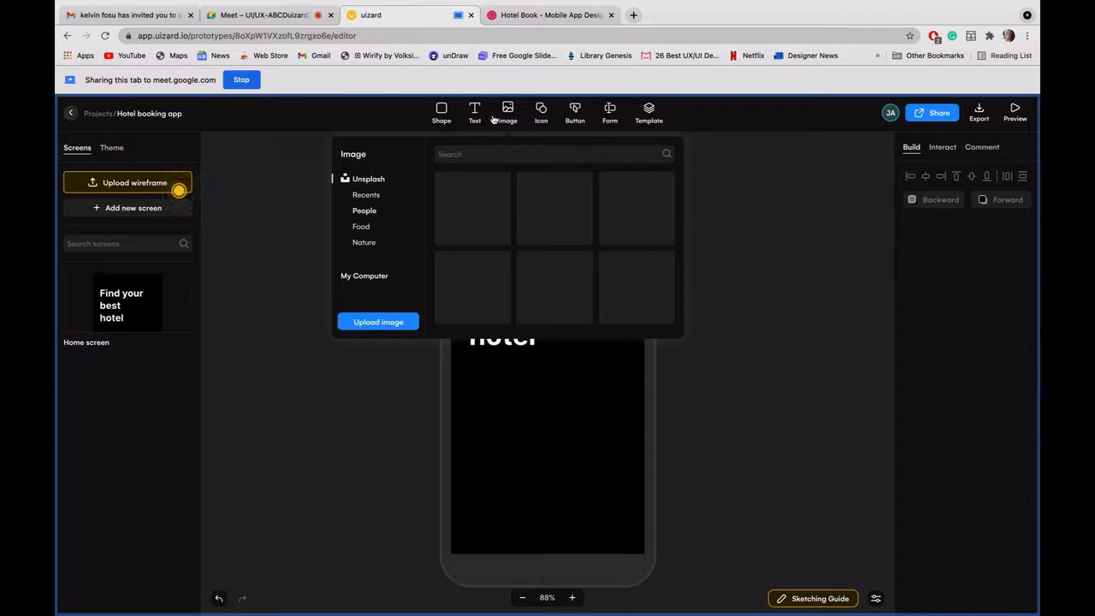
left_click(369, 322)
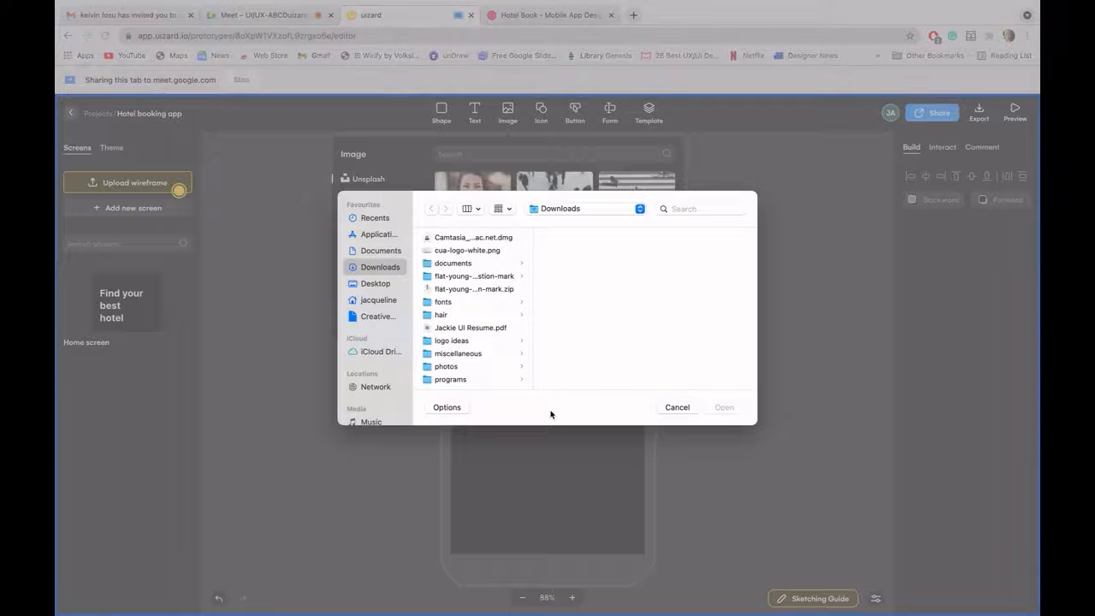
left_click(676, 407)
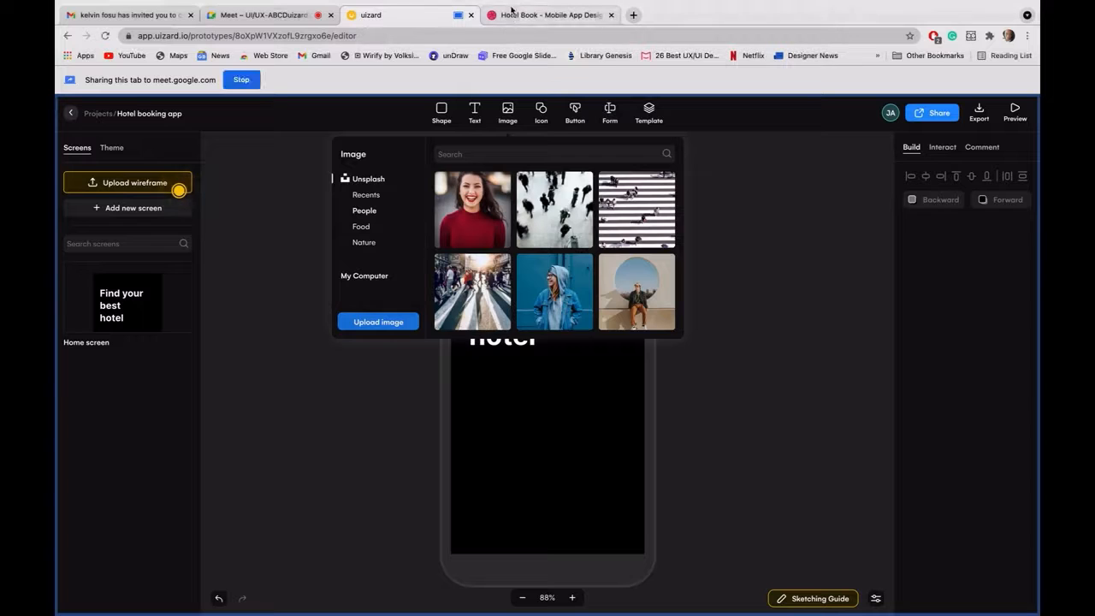
Step: Switch to the Dribbble page and save the Hotel Book design image to the Desktop as image.png
left_click(511, 16)
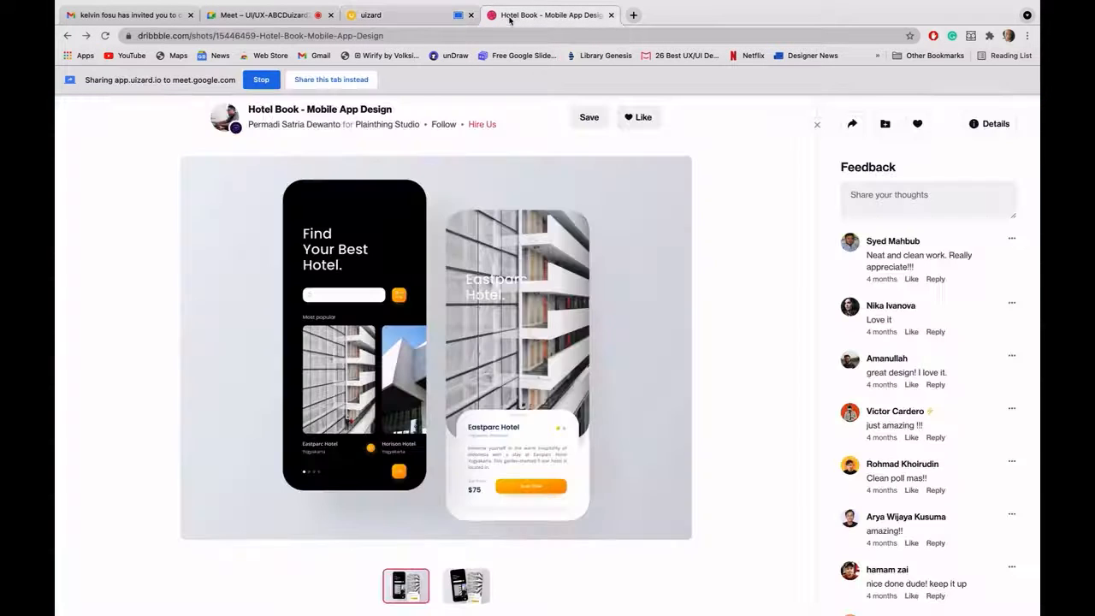
right_click(383, 294)
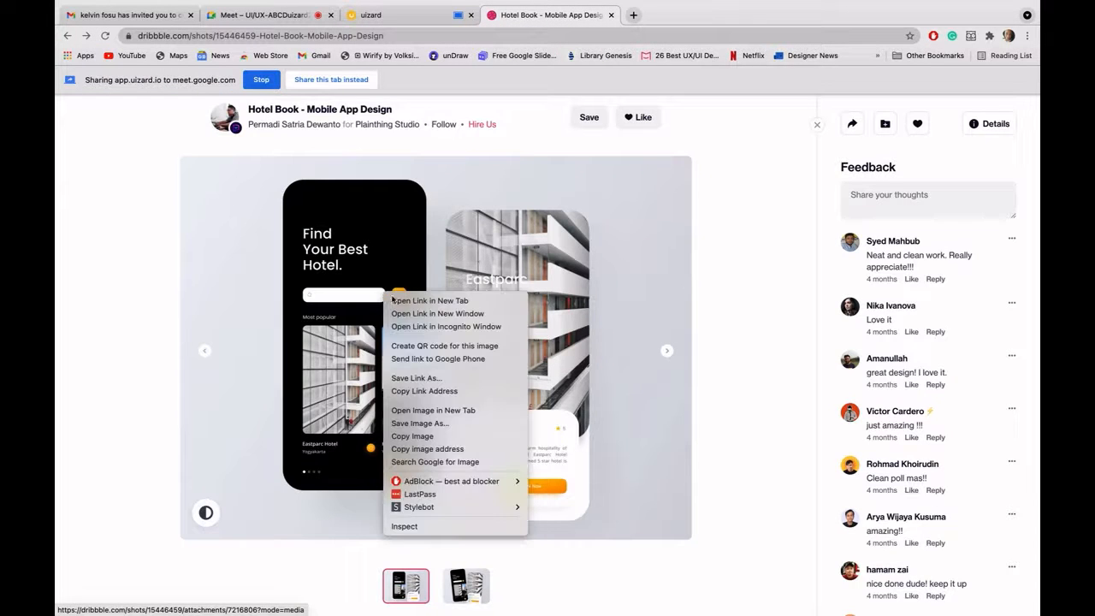
left_click(397, 422)
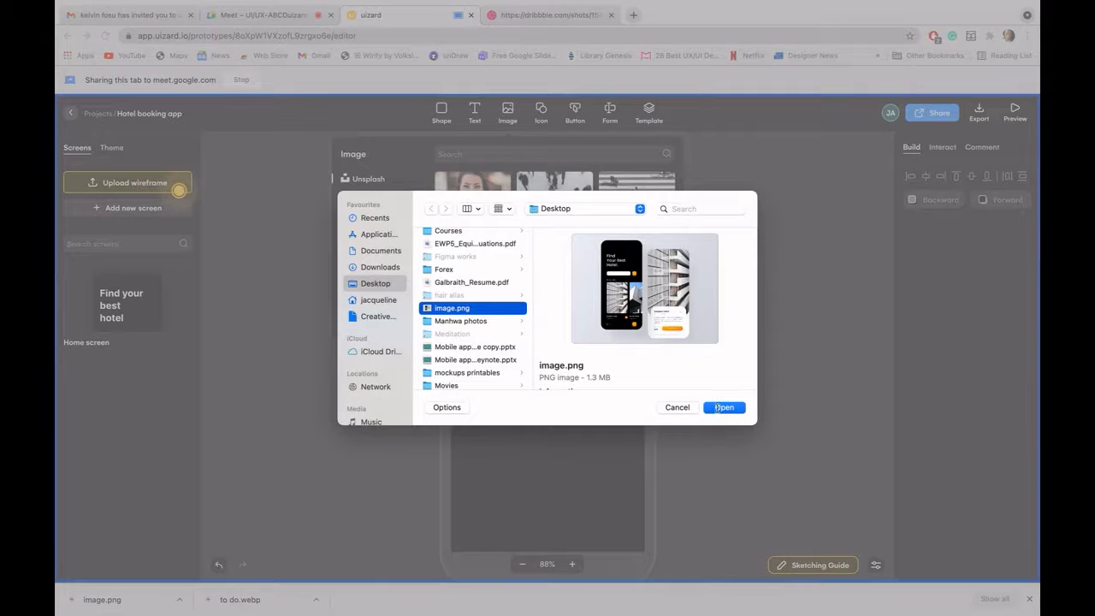
Step: Upload image.png from the Desktop into the image library and close the image picker
left_click(721, 410)
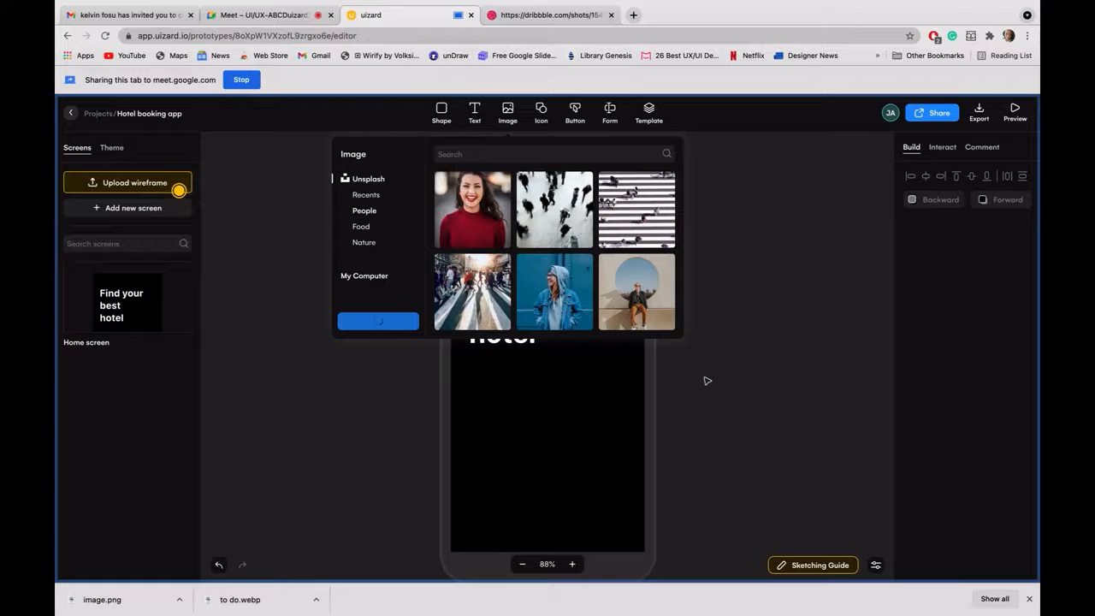
left_click(749, 303)
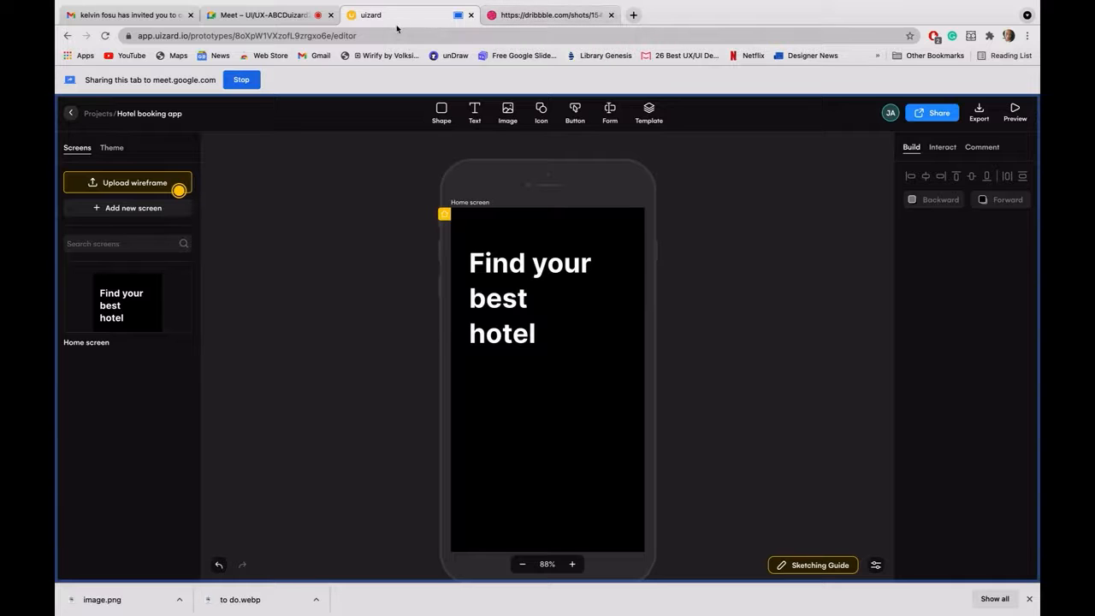
Step: Switch to the Dribbble page, share it in the meeting, and examine the enlarged Hotel Book design before closing the enlarged view
left_click(547, 14)
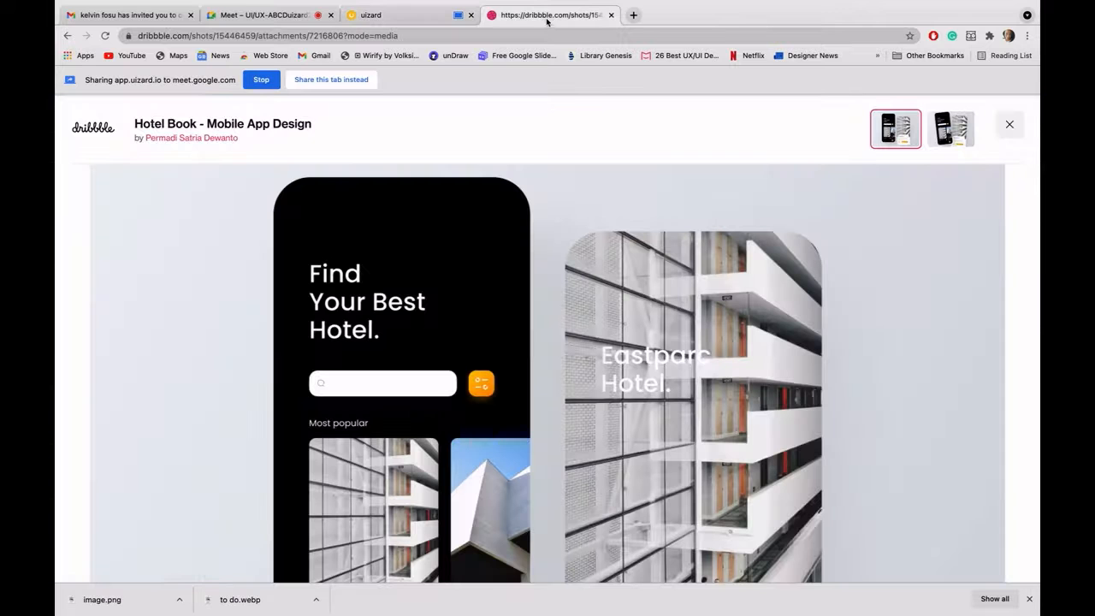
left_click(310, 81)
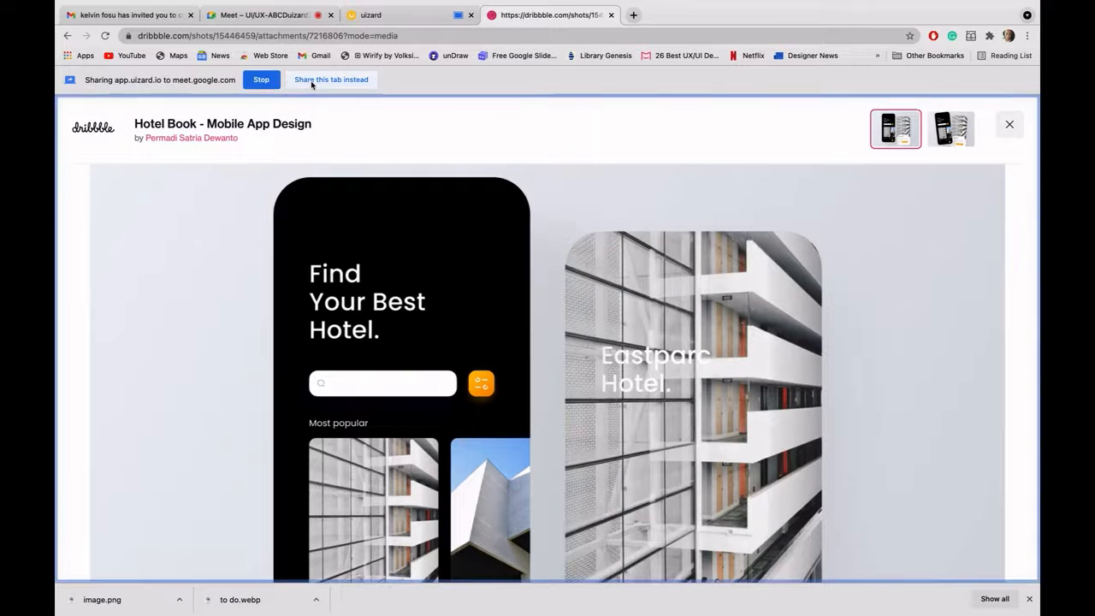
scroll(300, 247, "down", 2)
scroll(311, 315, "up", 1)
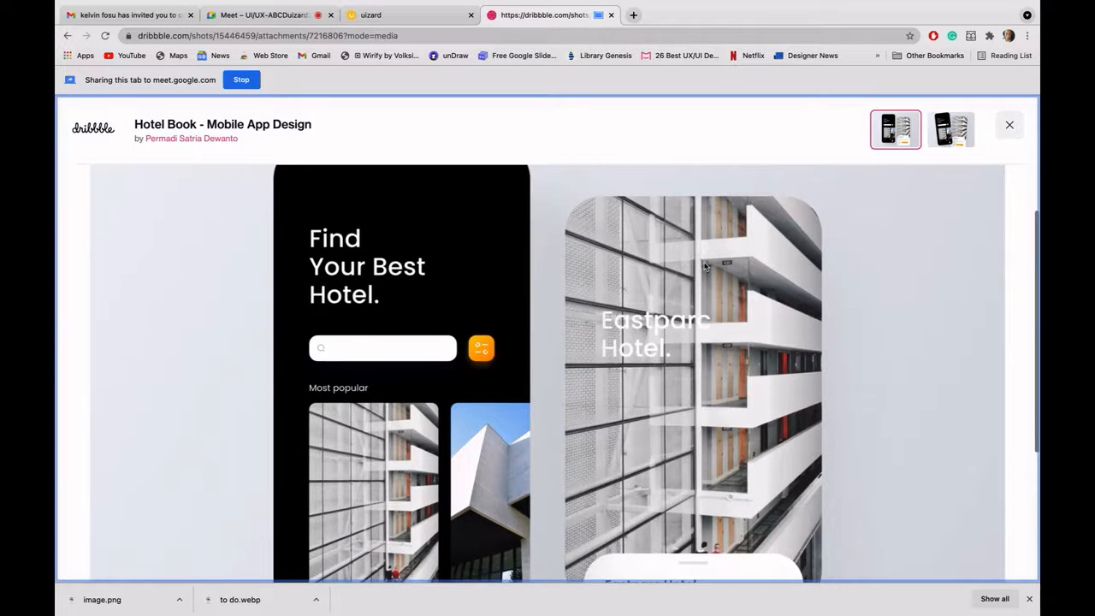
left_click(1010, 125)
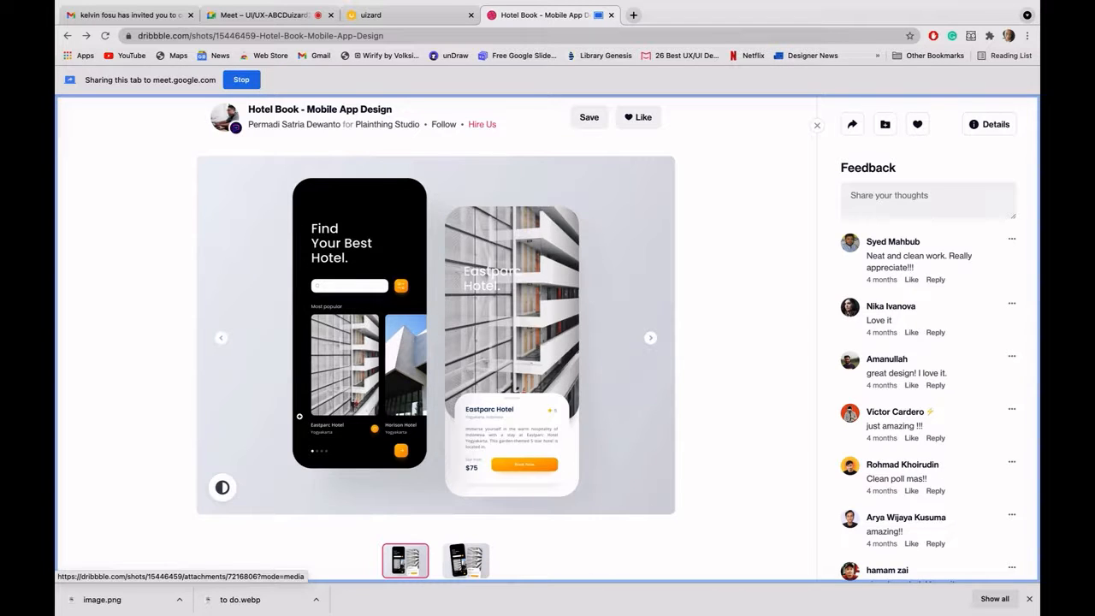
Step: Switch back to Uizard, share it in the meeting, and reduce the "Find your best hotel" heading's font size to 40
left_click(381, 15)
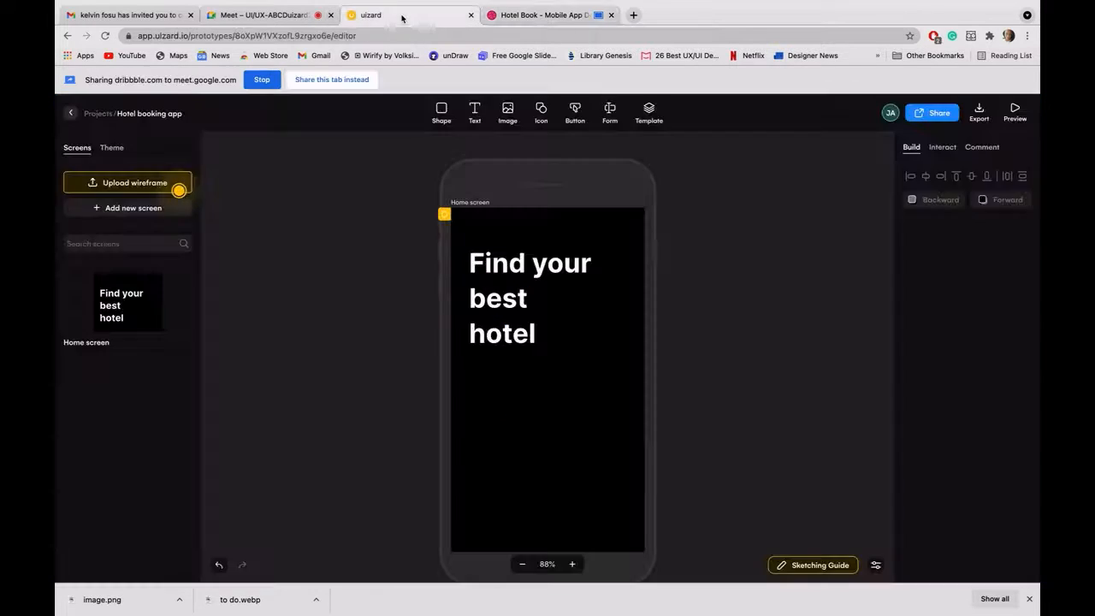
left_click(307, 79)
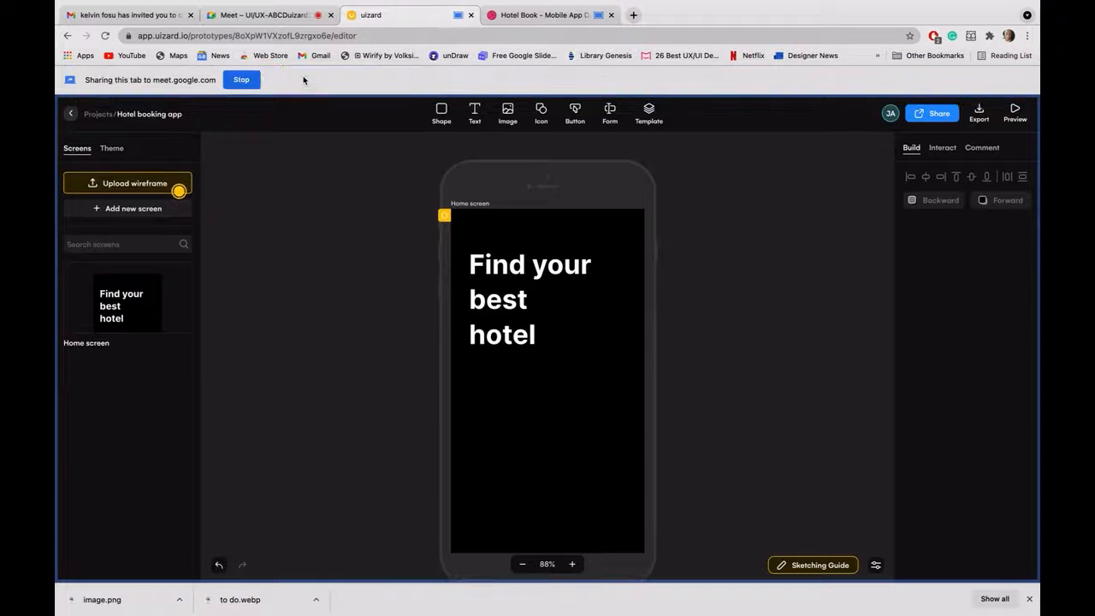
left_click(491, 313)
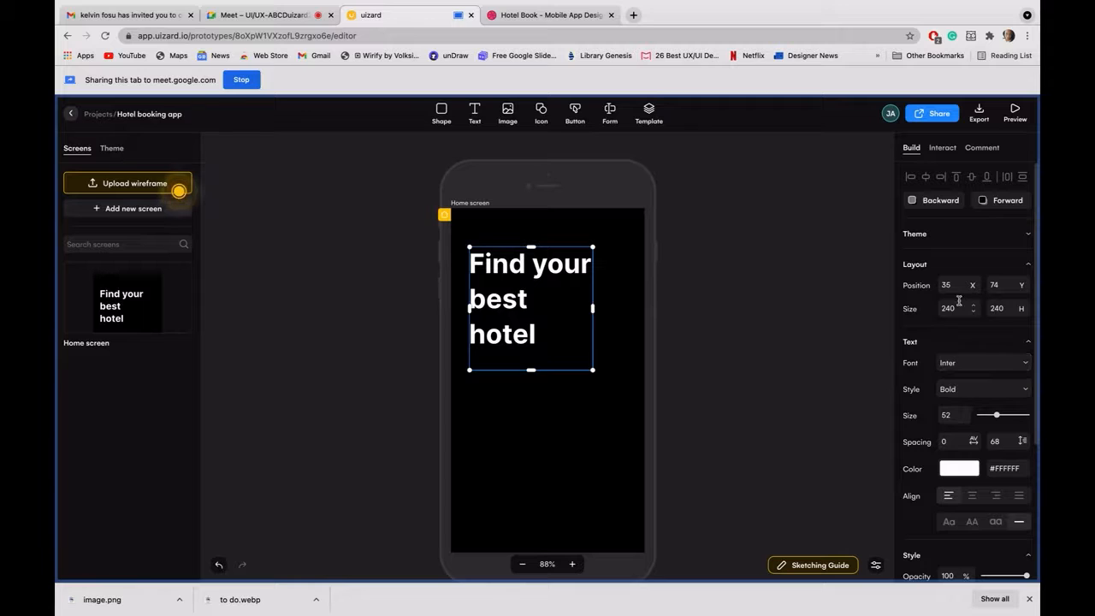
scroll(956, 395, "down", 1)
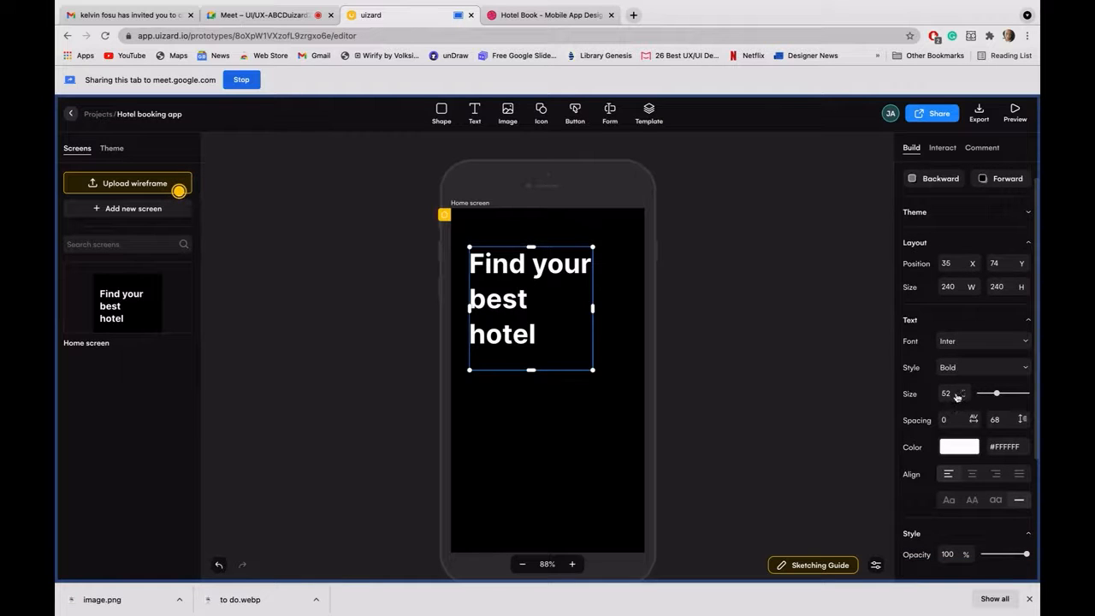
scroll(958, 395, "down", 4)
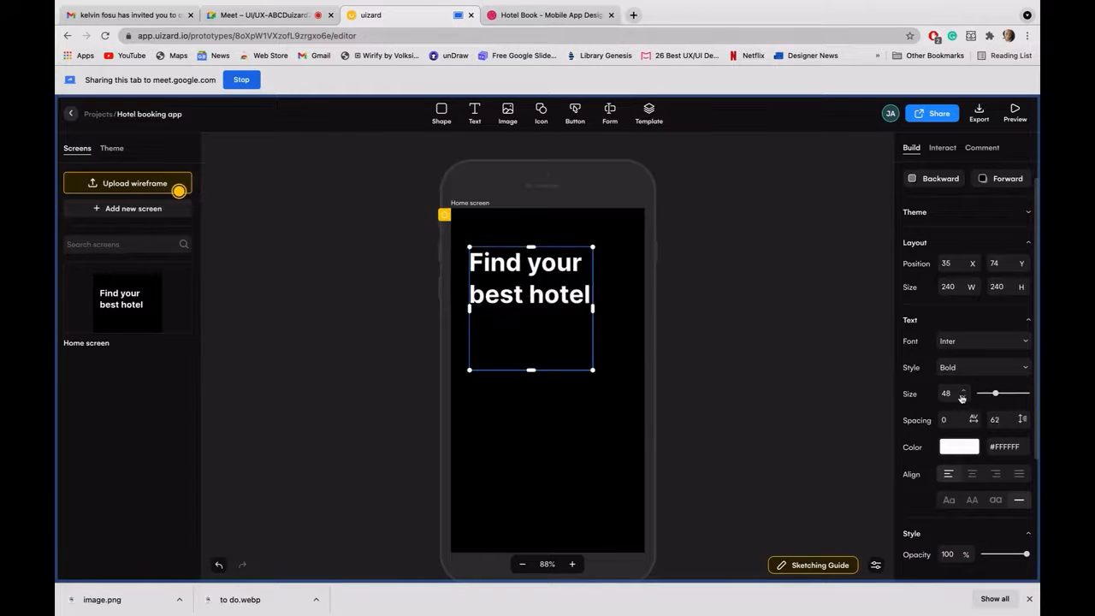
scroll(962, 396, "down", 4)
scroll(962, 395, "down", 2)
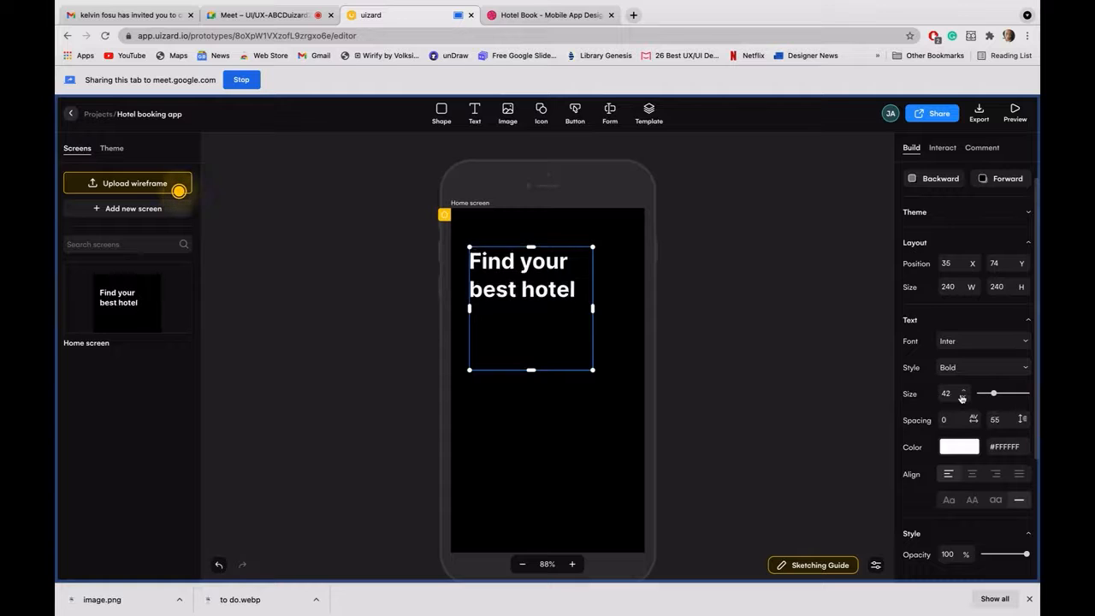
scroll(962, 396, "down", 2)
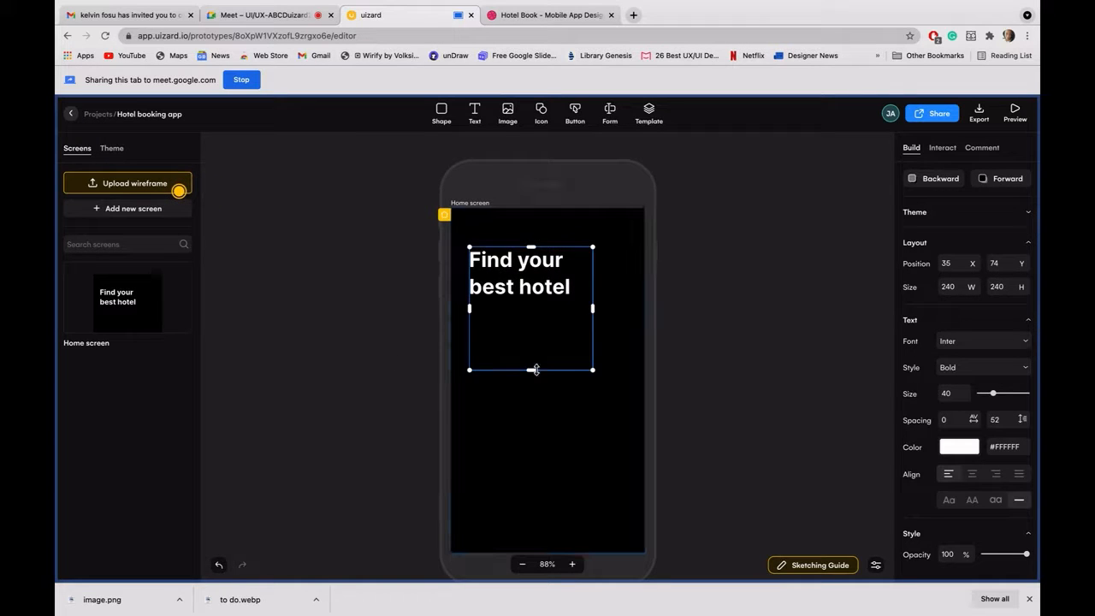
Step: Widen the heading's text box to 256 and shrink its height to fit the two lines of text
left_click_drag(534, 370, 539, 303)
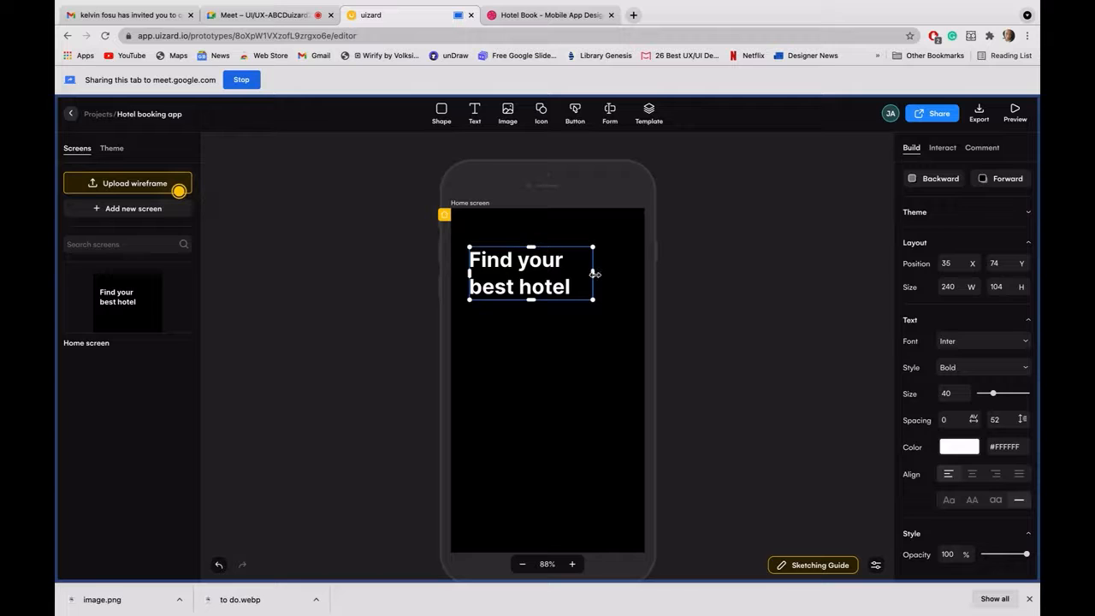
left_click_drag(594, 274, 515, 359)
left_click_drag(558, 303, 604, 305)
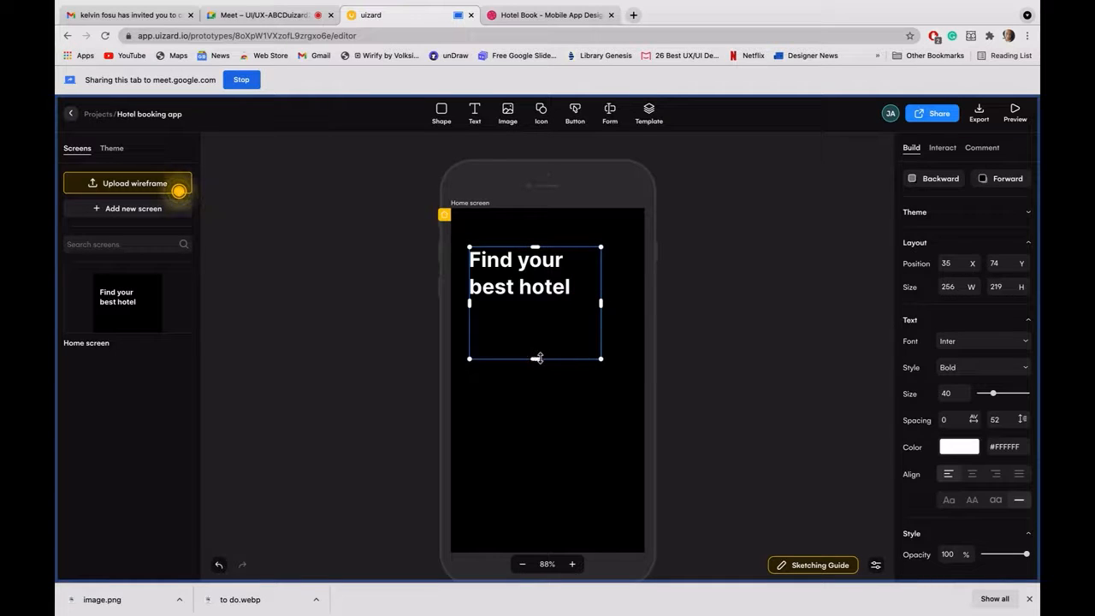
left_click_drag(535, 360, 546, 296)
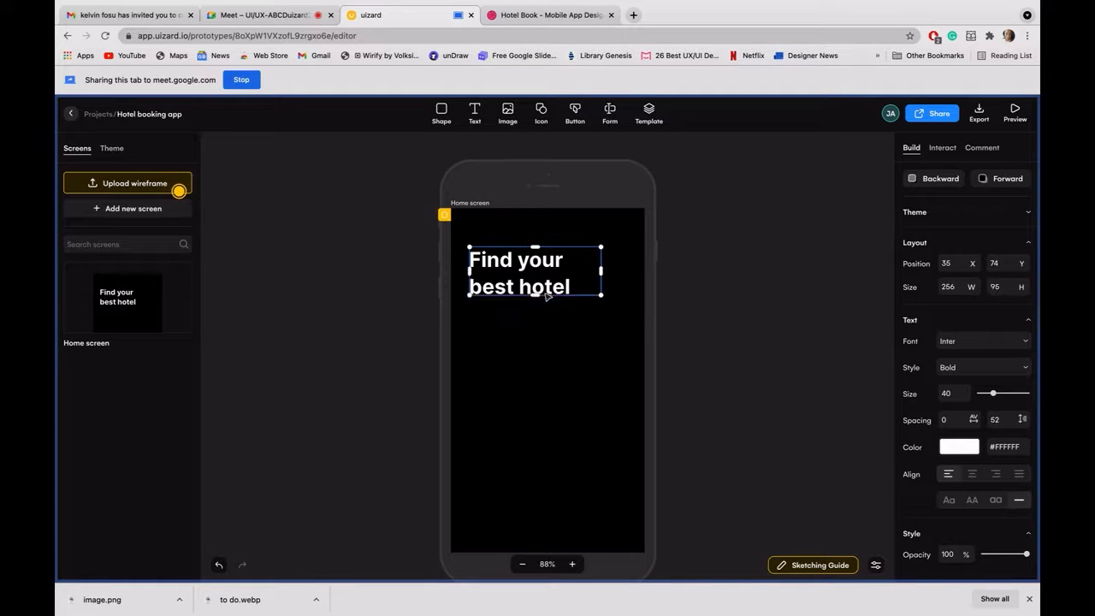
left_click(765, 311)
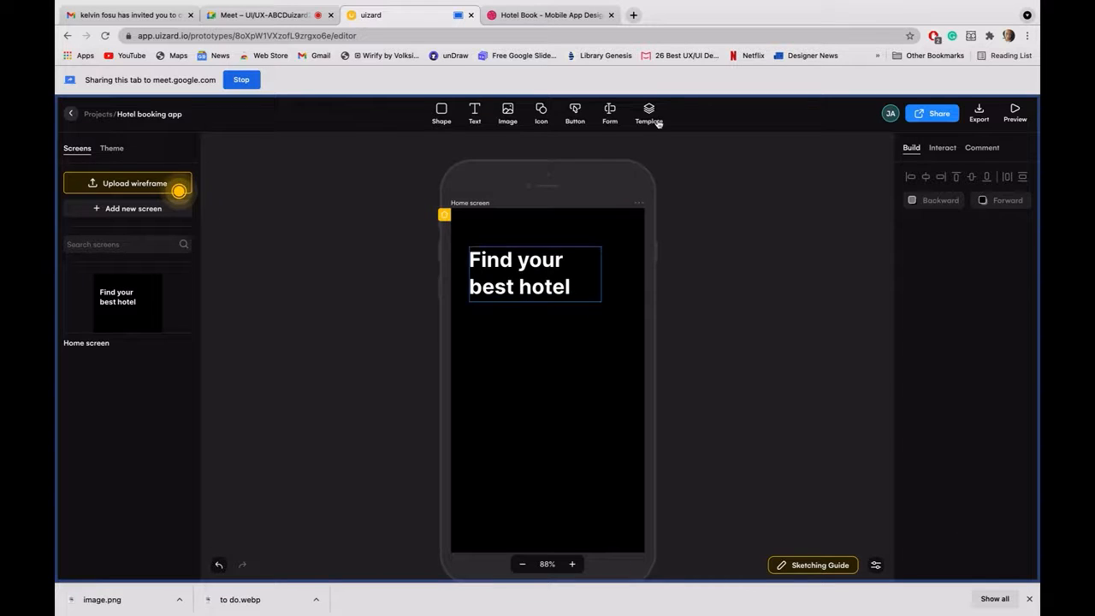
Step: Add an input field from the form components and place it beneath the heading at X 35, Y 201
left_click(610, 109)
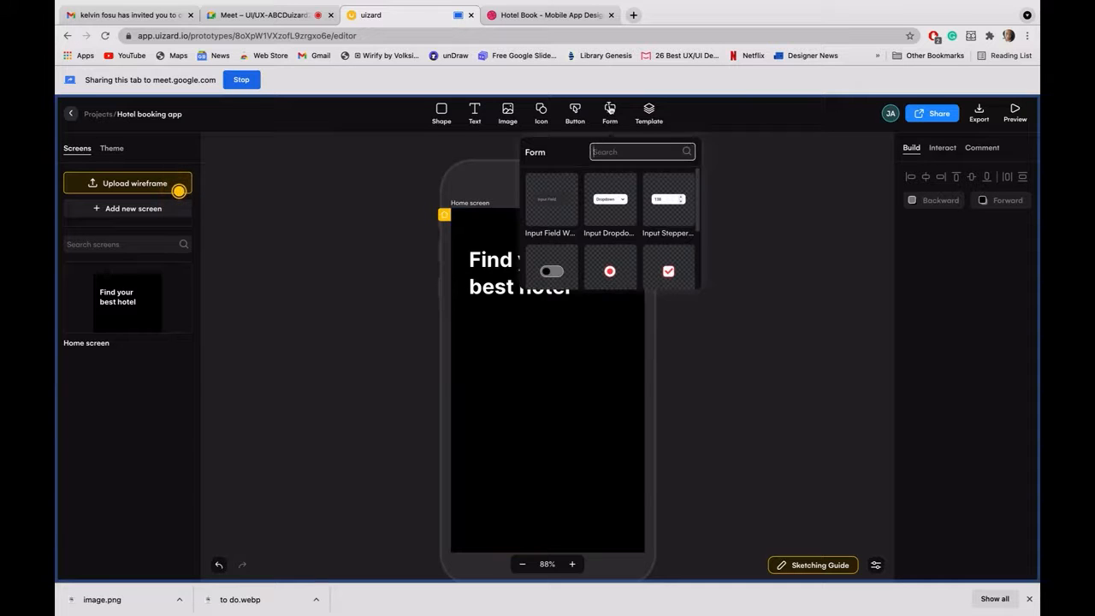
scroll(587, 270, "down", 3)
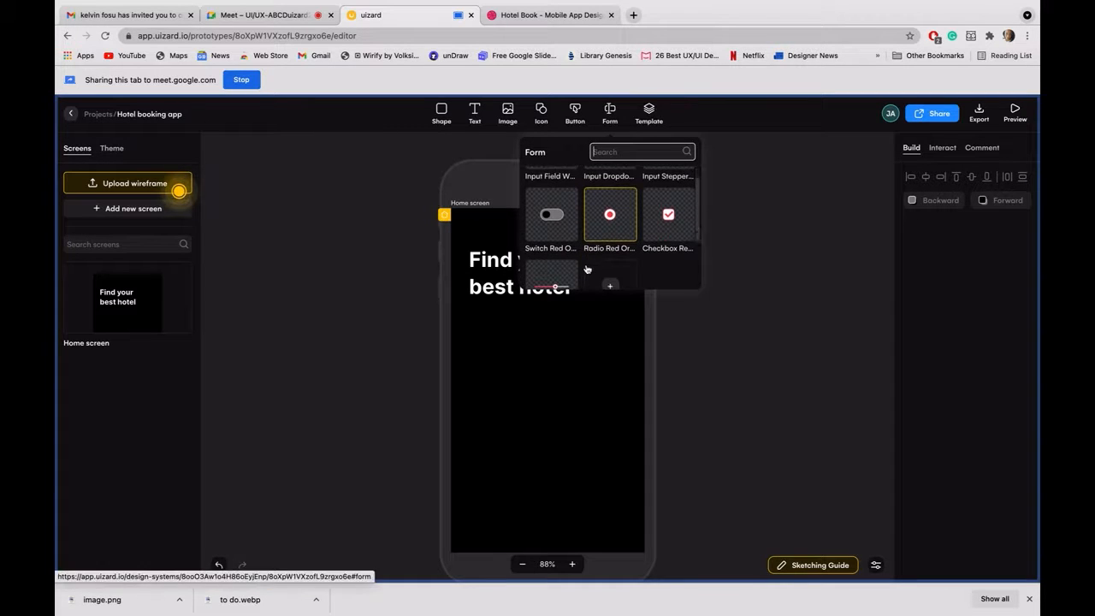
scroll(587, 269, "down", 1)
scroll(587, 269, "up", 3)
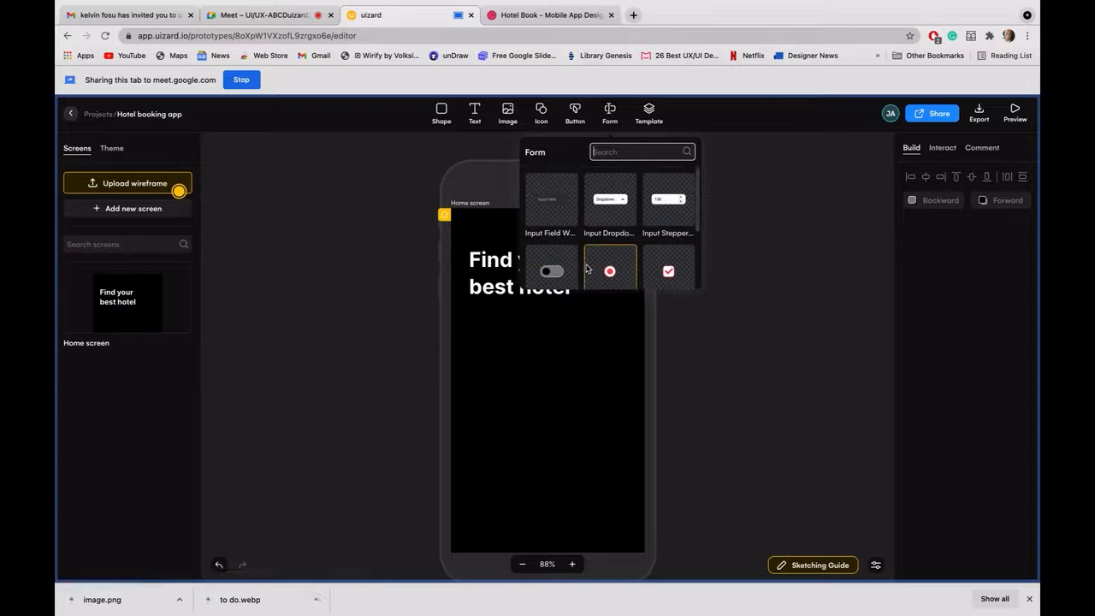
left_click(550, 204)
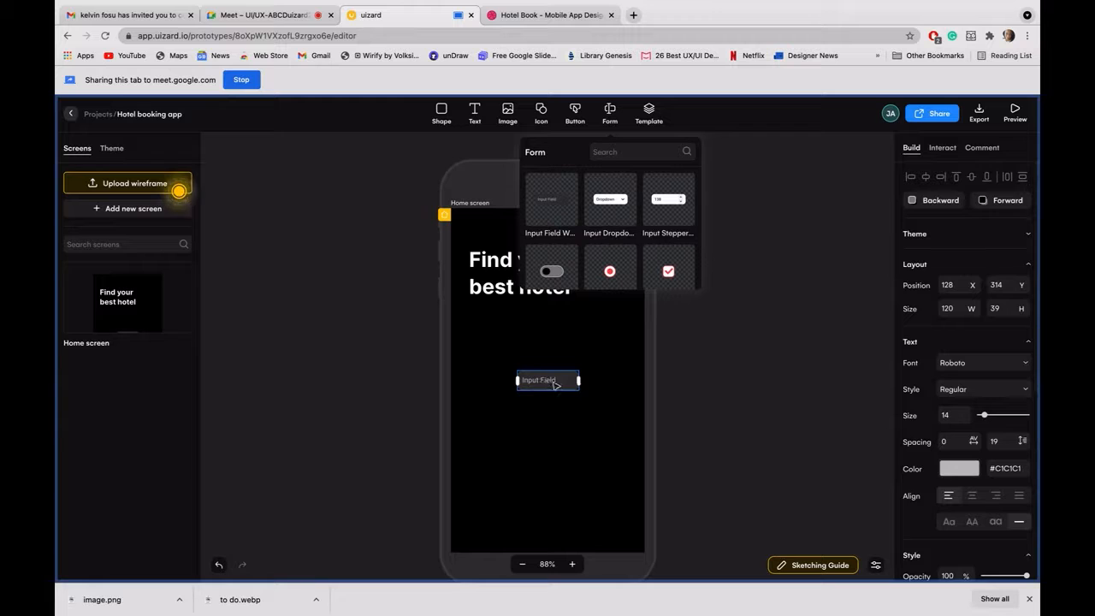
left_click(724, 184)
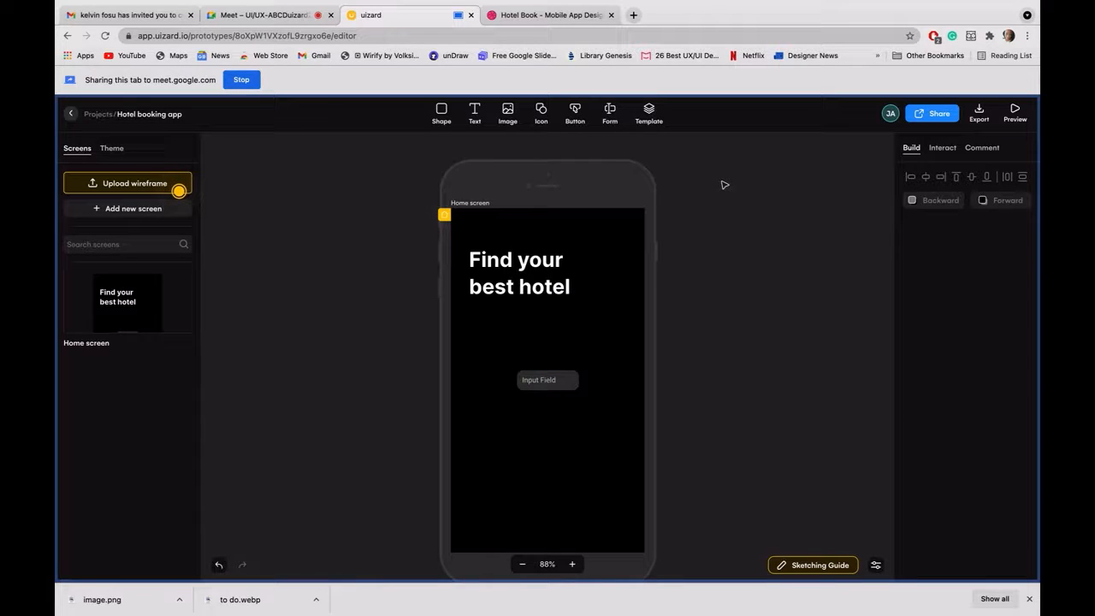
left_click(549, 383)
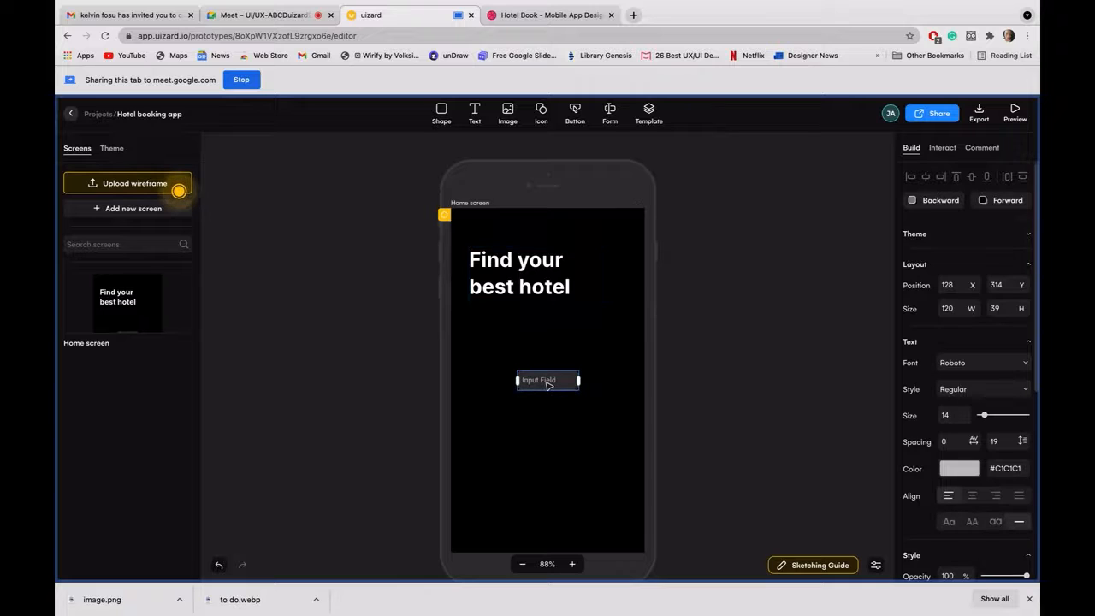
left_click_drag(548, 384, 496, 323)
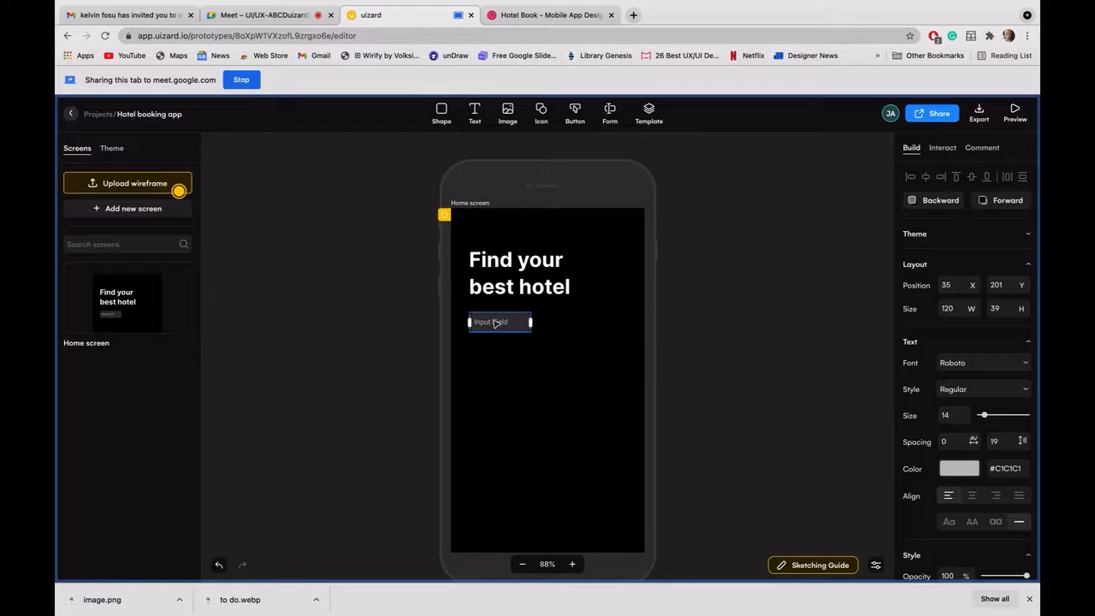
Step: Replace the input field's placeholder text with "Search hotel"
double_click(495, 322)
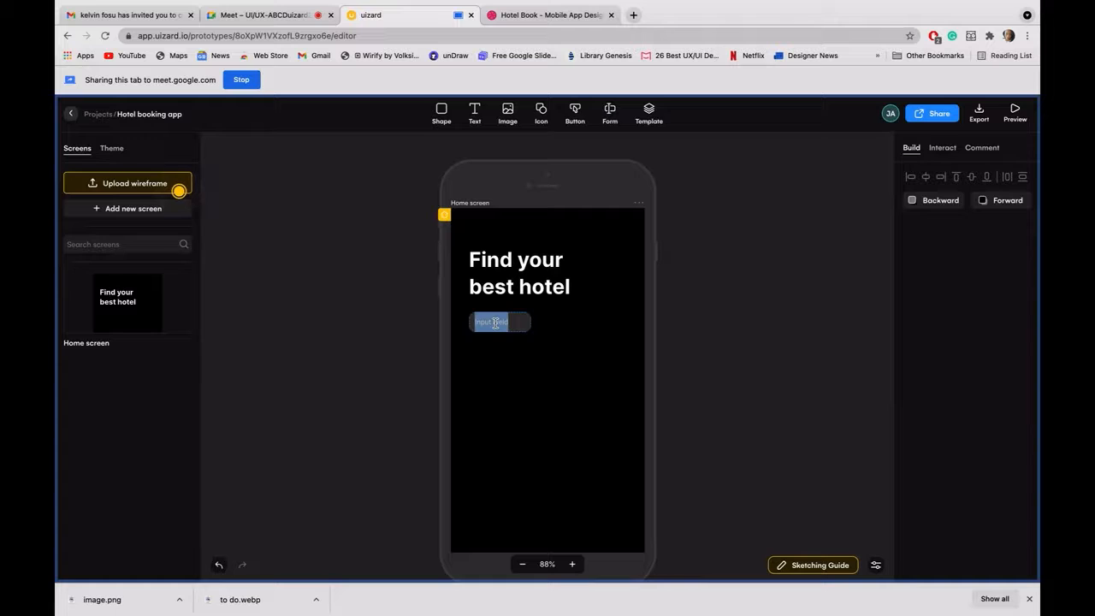
type("d")
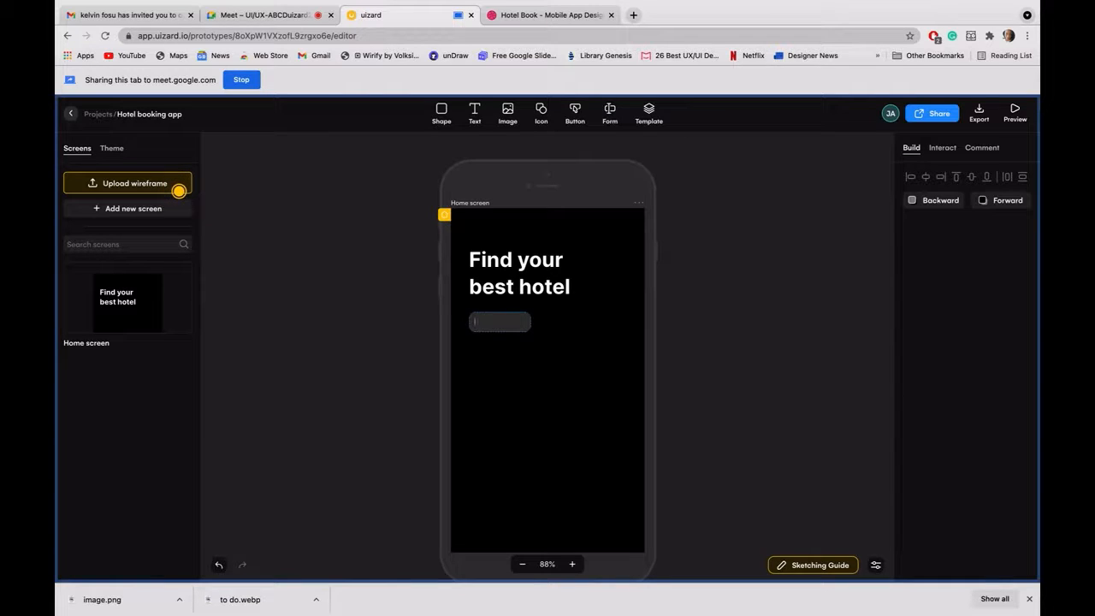
type("sd")
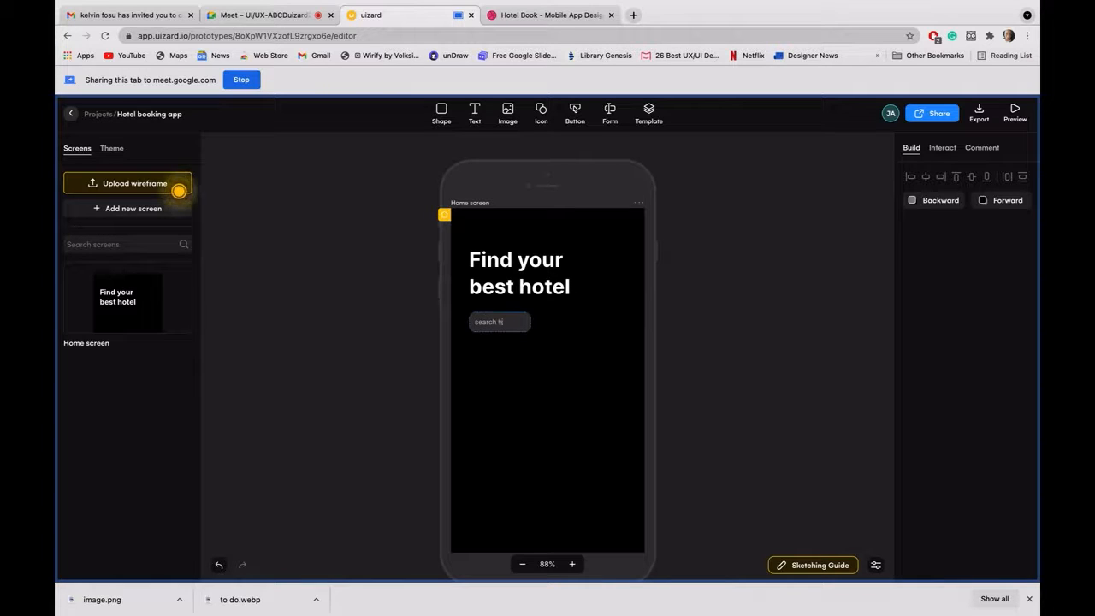
type("o")
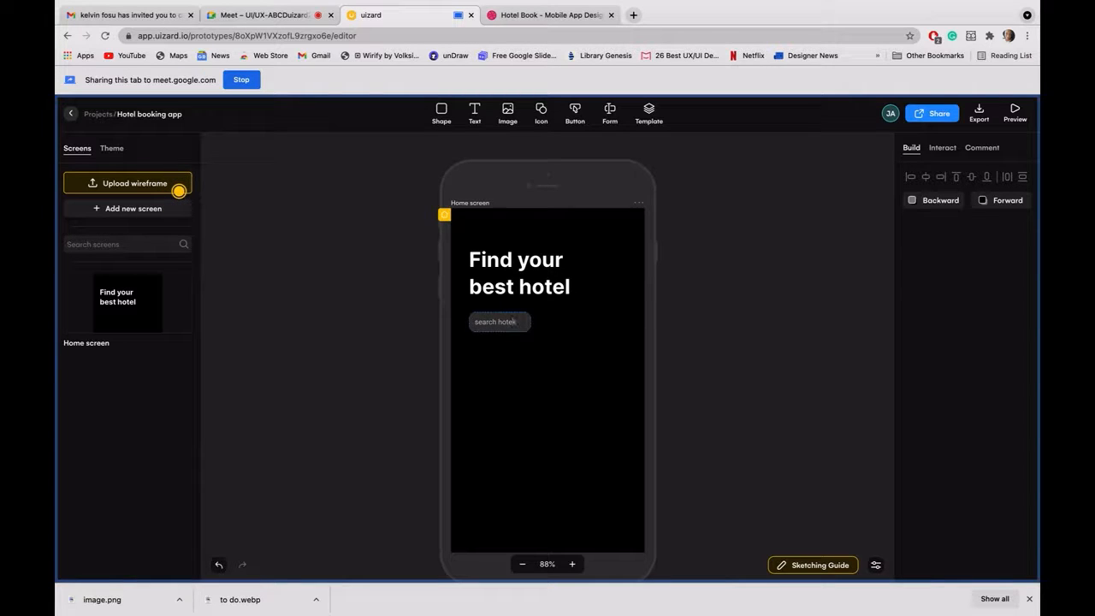
type("tel")
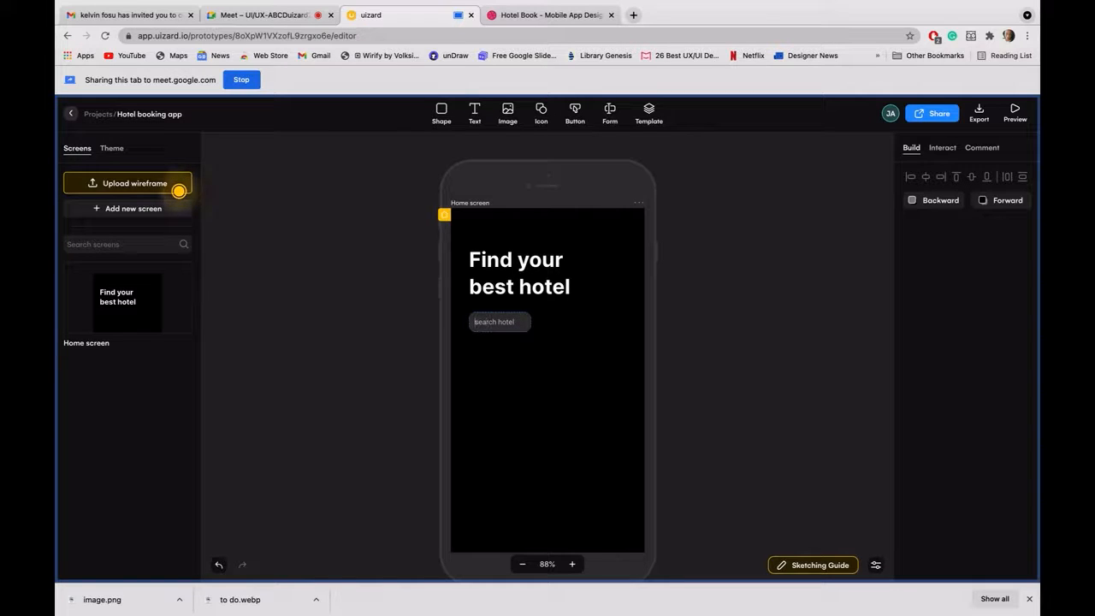
key("Home")
key("Delete")
type("S")
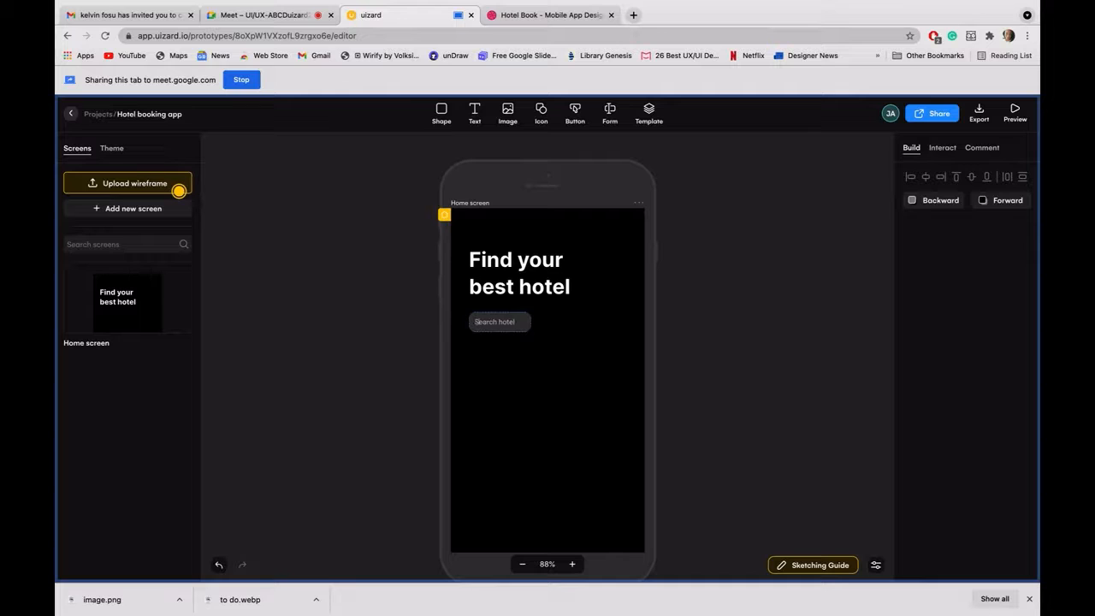
left_click(524, 328)
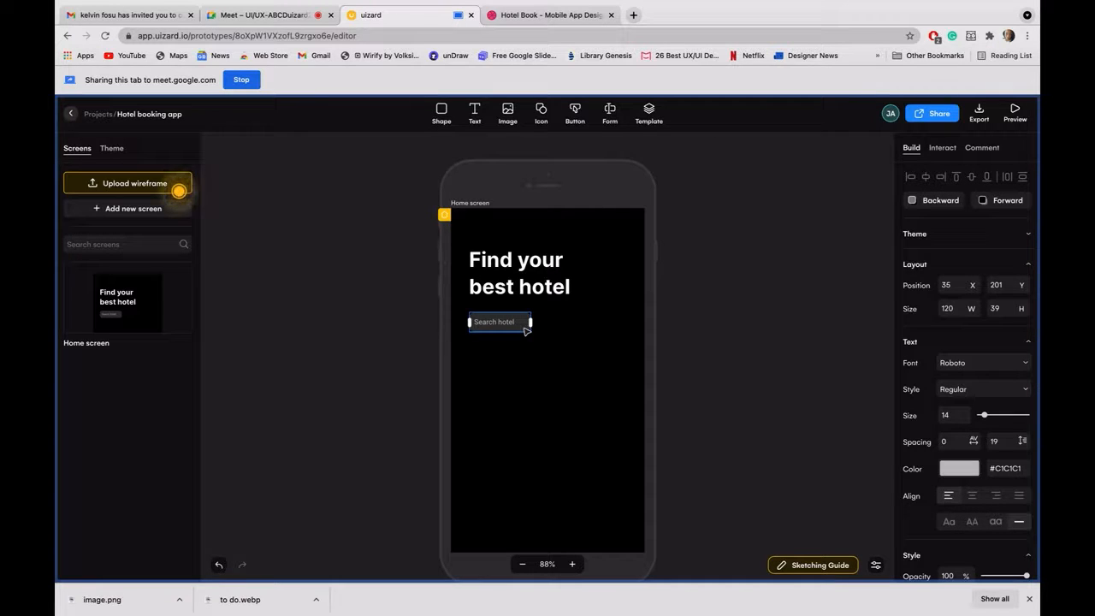
left_click(530, 370)
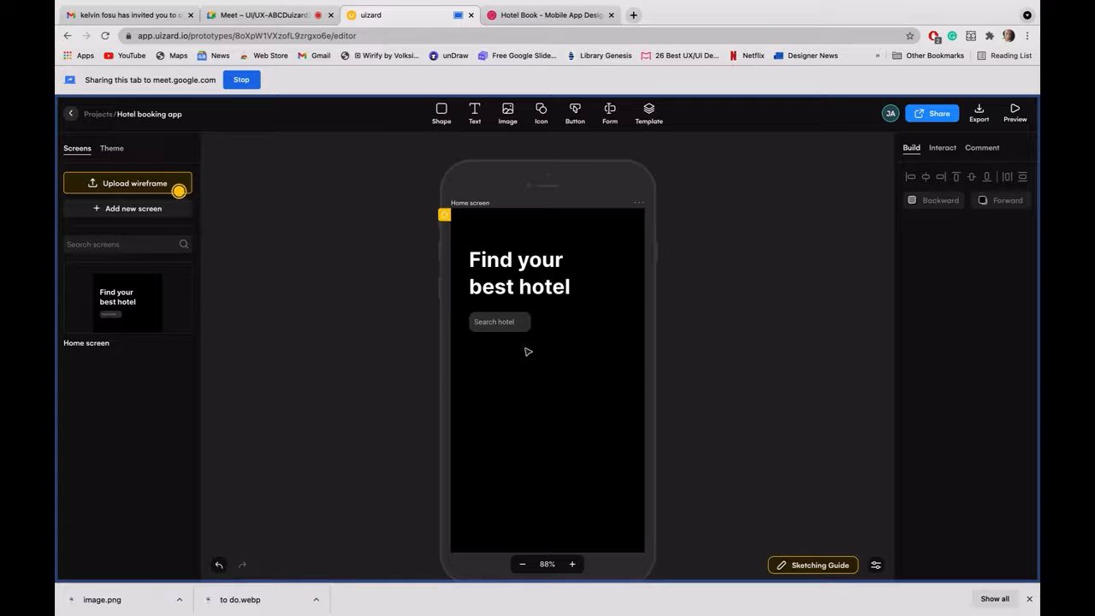
Step: Widen the "Search hotel" input field to about 303, keeping its left edge aligned with the heading
left_click(503, 323)
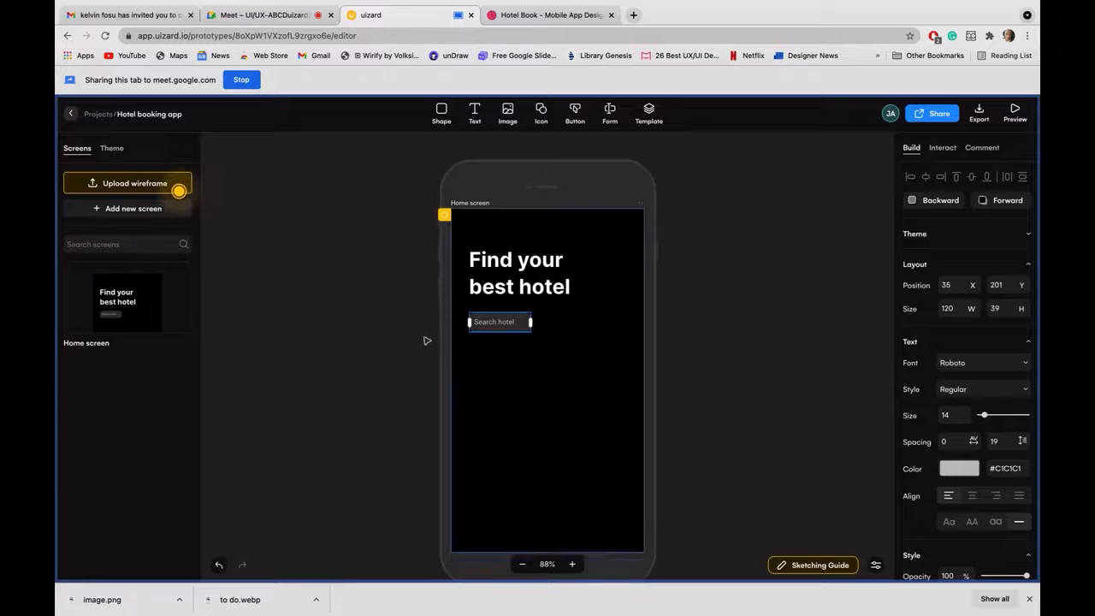
left_click_drag(531, 324, 628, 332)
left_click(608, 379)
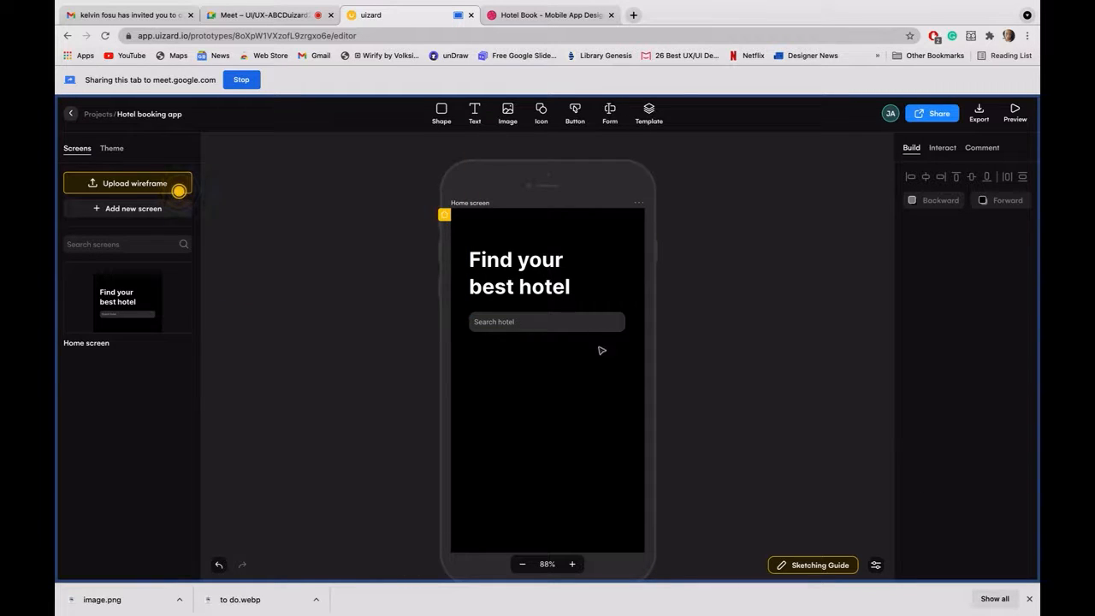
left_click(602, 335)
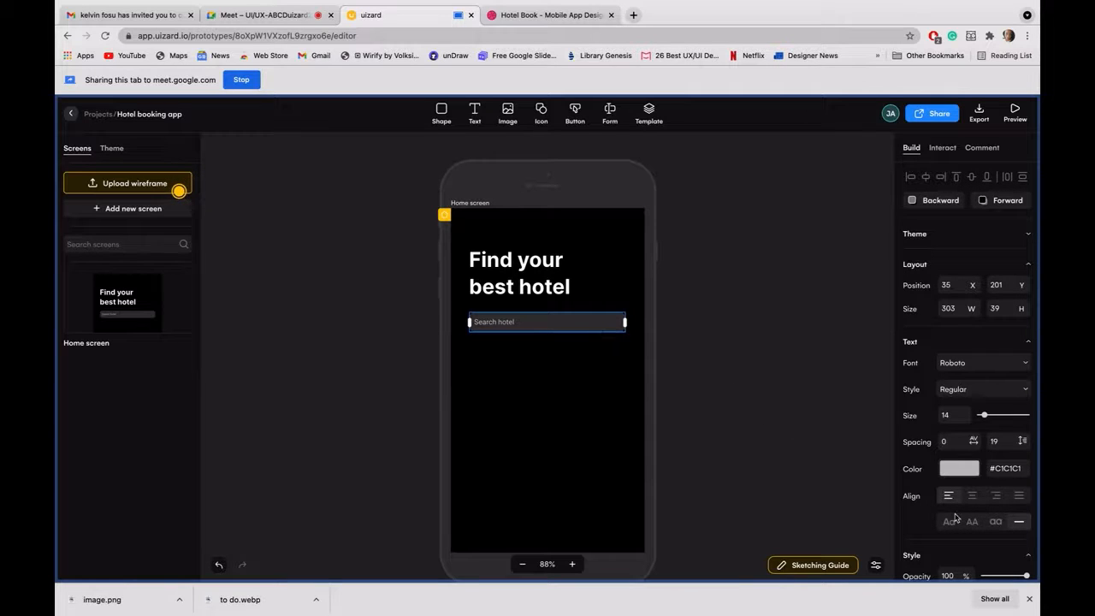
Step: Lighten the "Search hotel" placeholder text colour to #EBE3E3
left_click(962, 469)
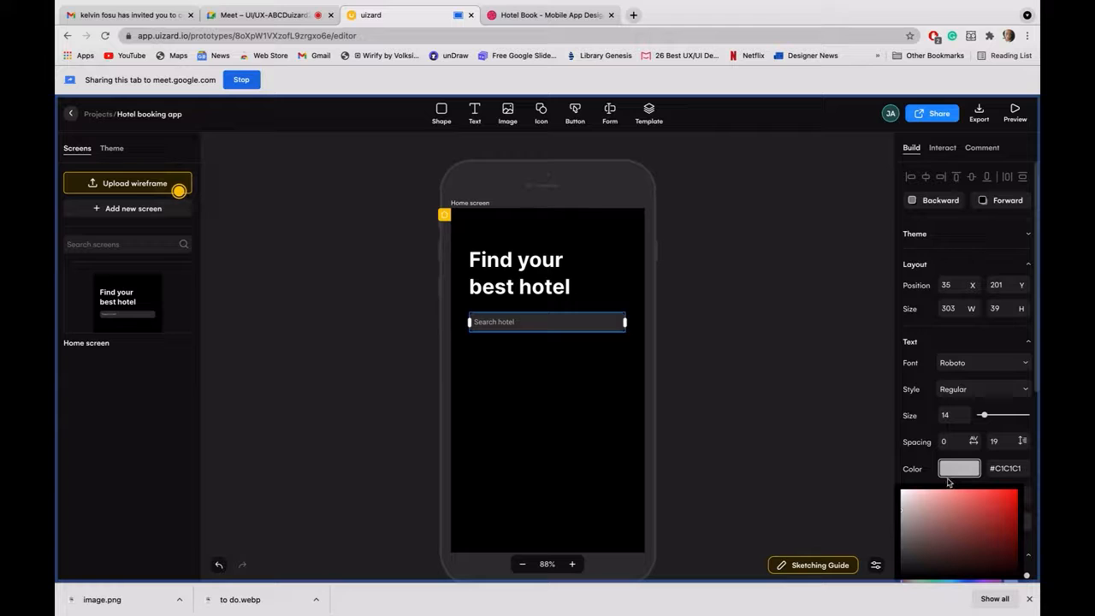
scroll(916, 435, "down", 3)
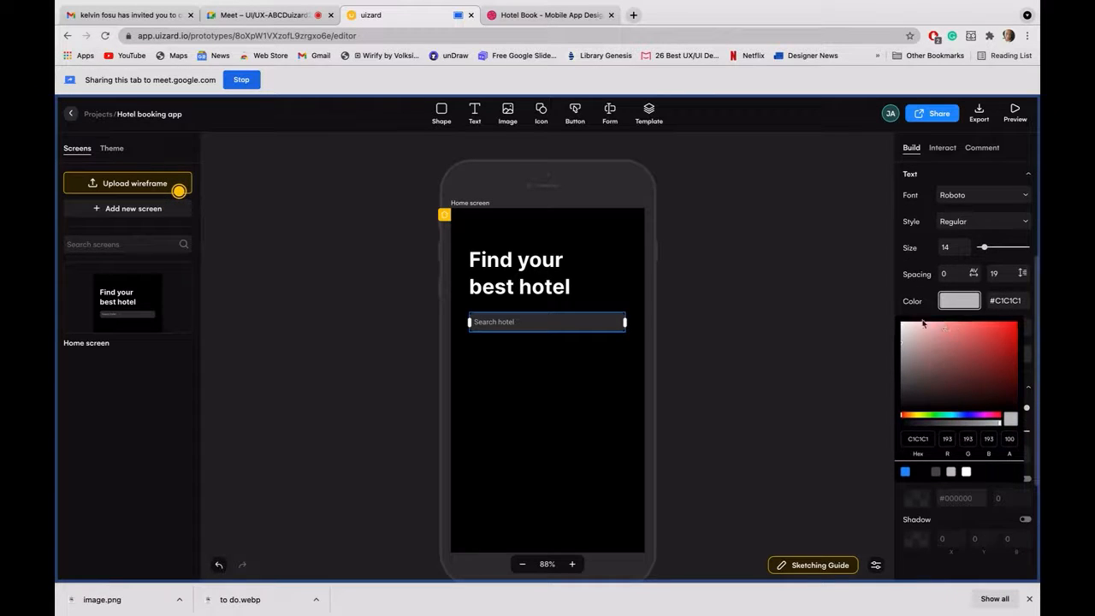
mouse_move(903, 342)
left_mouse_down()
mouse_move(992, 341)
mouse_move(899, 331)
left_mouse_up()
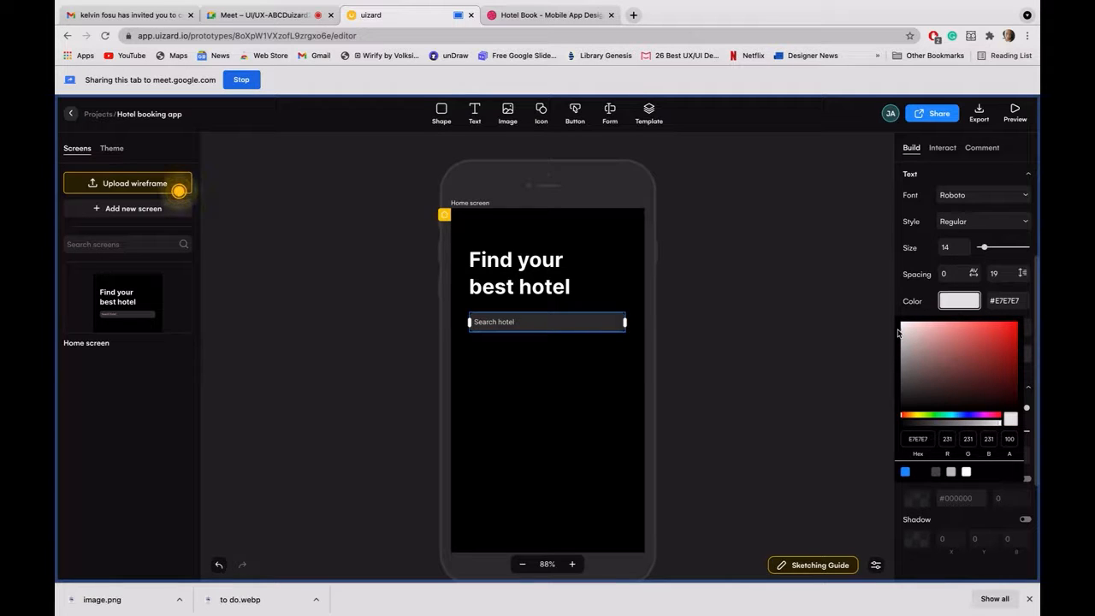
left_click(834, 363)
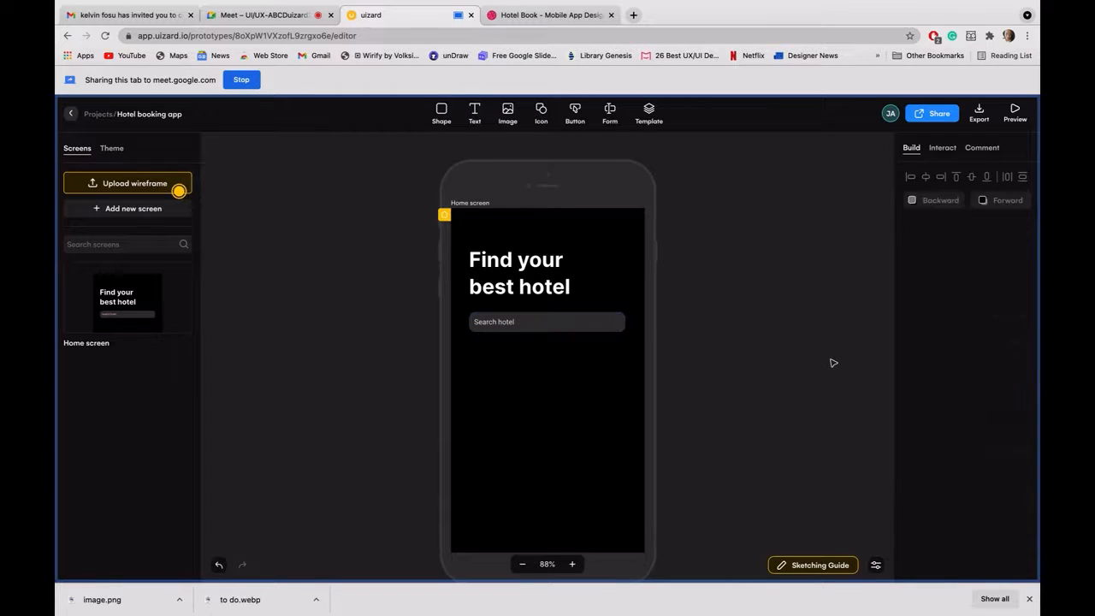
Step: Change the fill of the "Search hotel" input field to the off-white #F1EDED
left_click(569, 328)
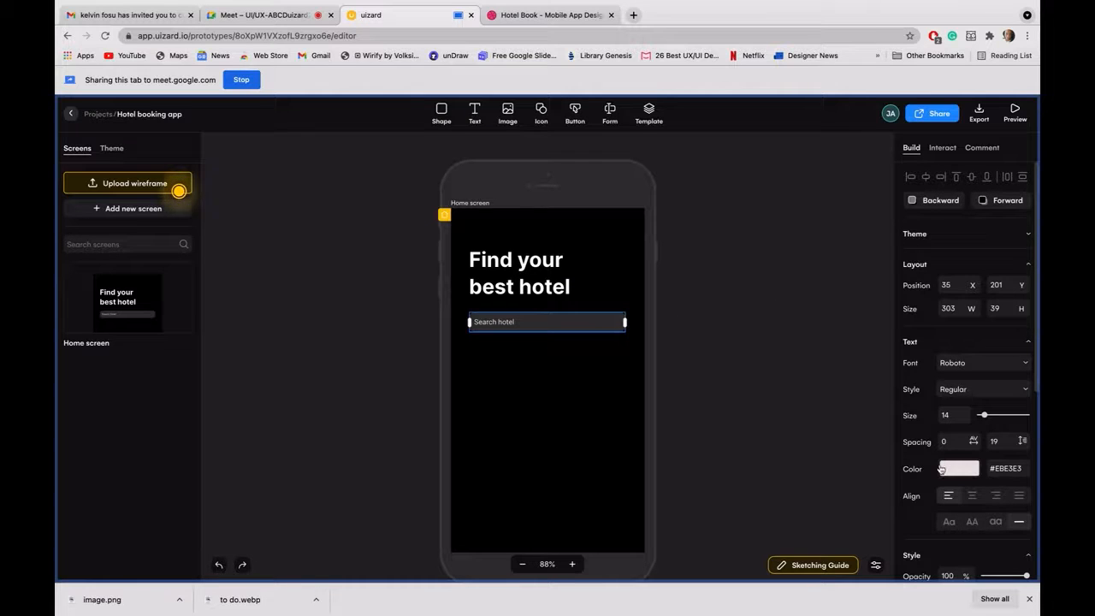
scroll(941, 470, "down", 2)
scroll(942, 462, "down", 3)
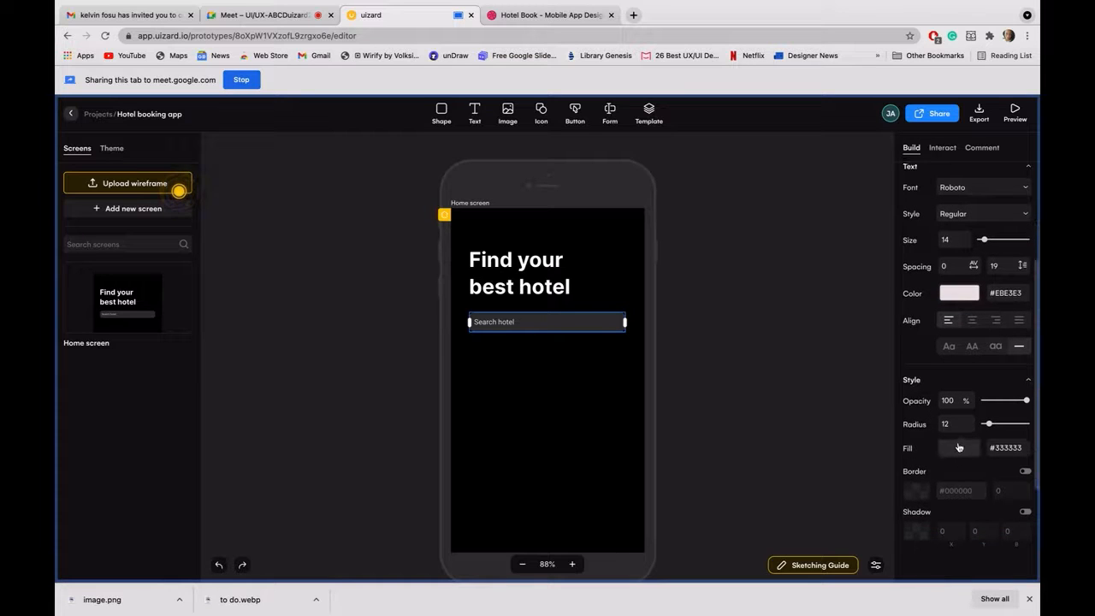
scroll(960, 447, "up", 1)
scroll(959, 445, "down", 3)
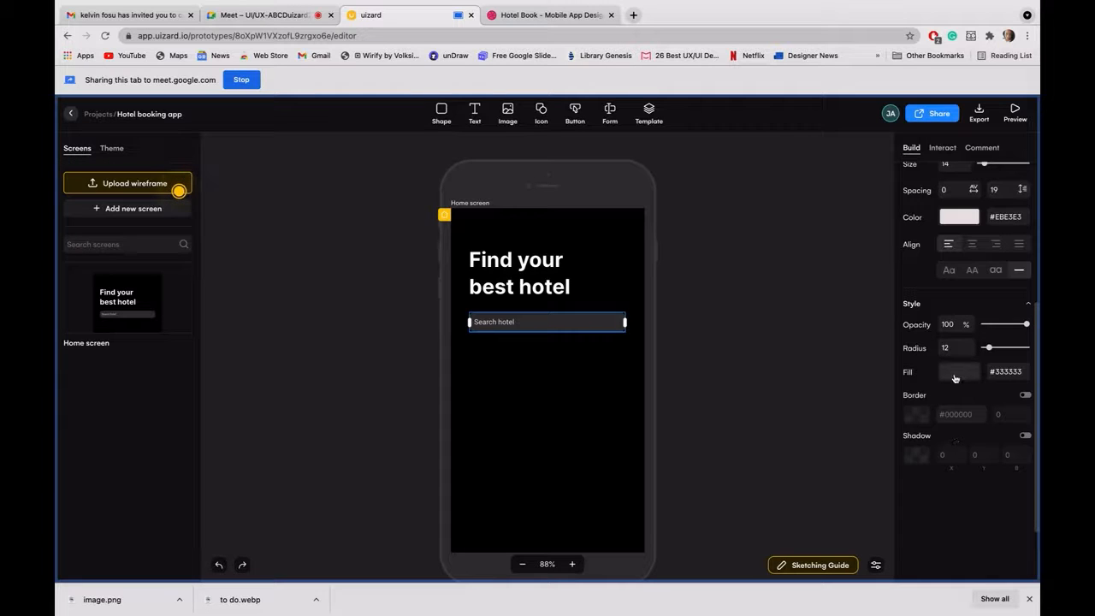
left_click(959, 372)
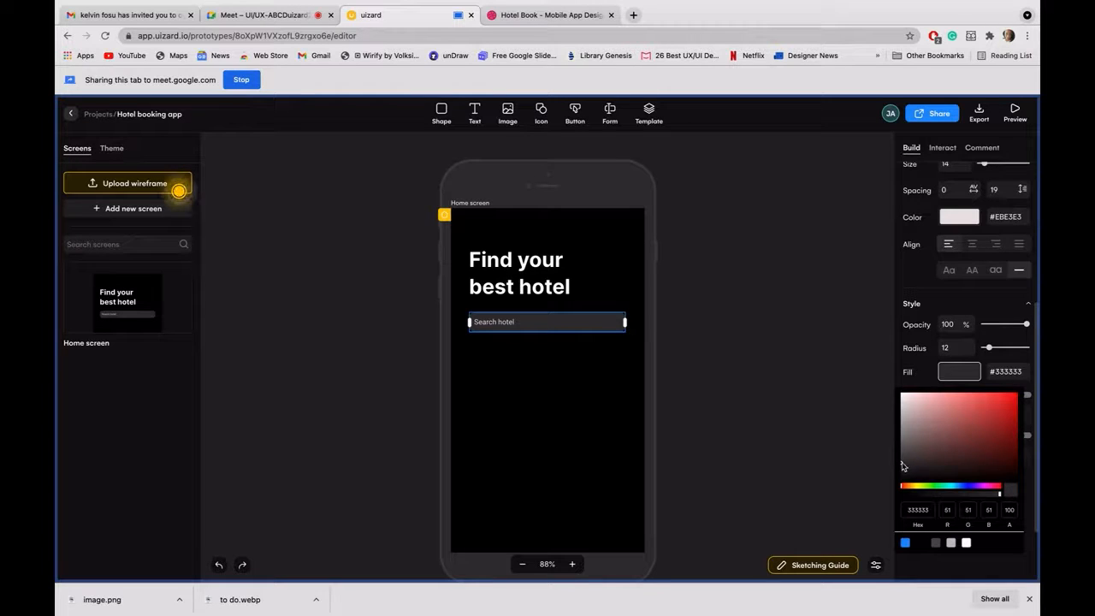
mouse_move(903, 457)
left_mouse_down()
mouse_move(993, 454)
mouse_move(903, 454)
mouse_move(901, 438)
left_mouse_up()
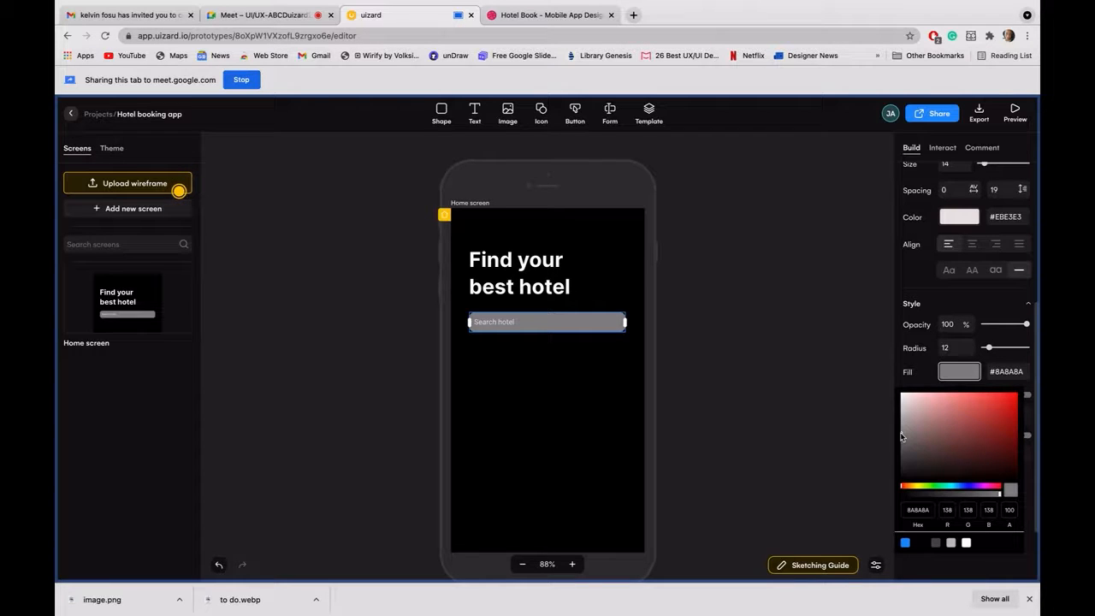
left_click_drag(902, 434, 901, 413)
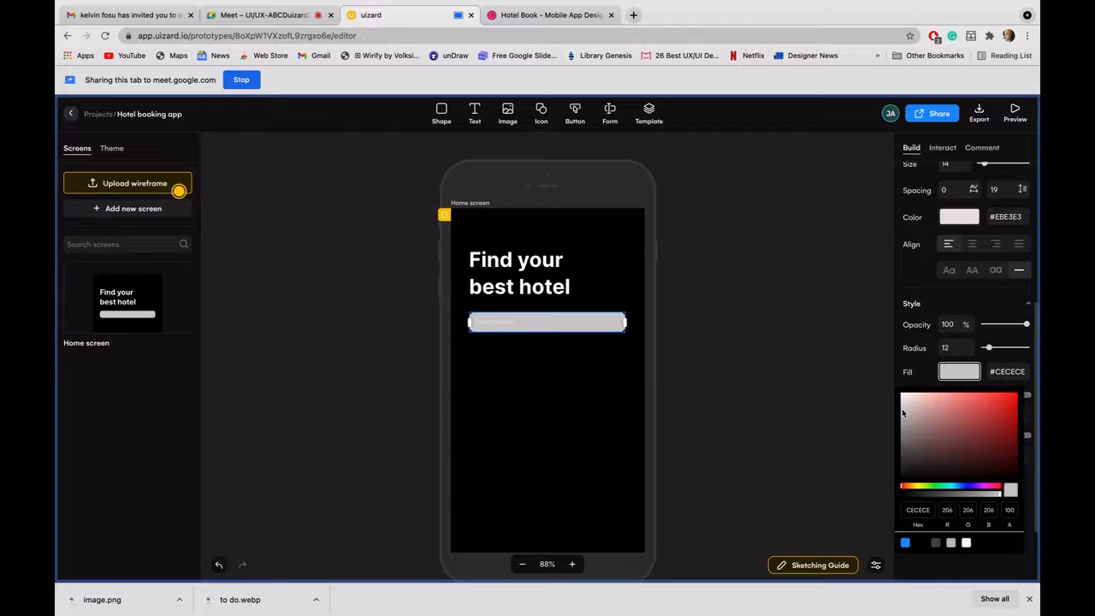
left_click_drag(902, 410, 903, 416)
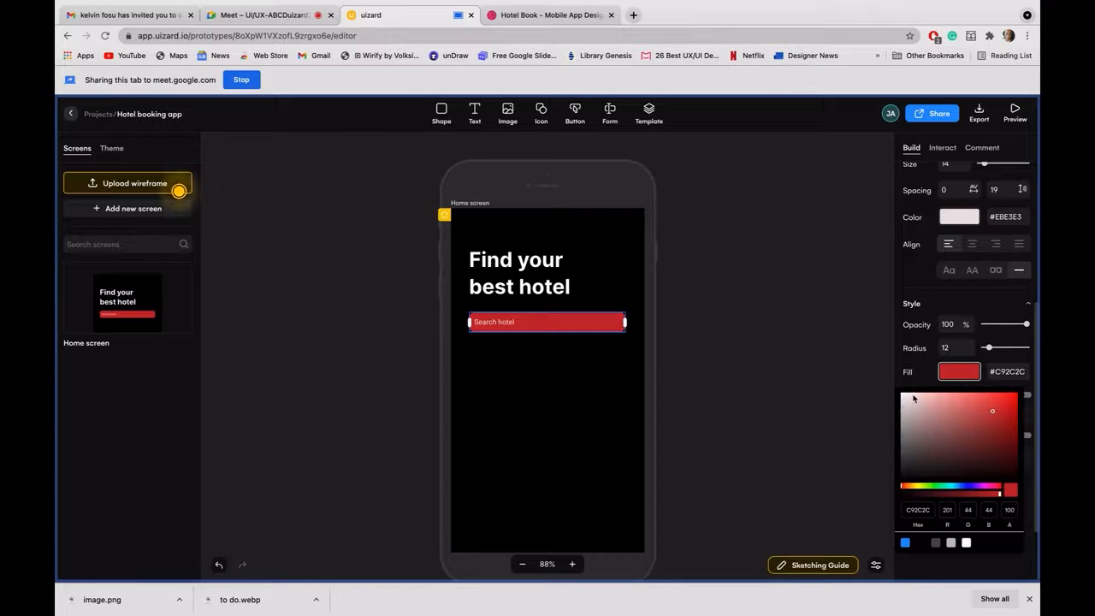
left_click(906, 400)
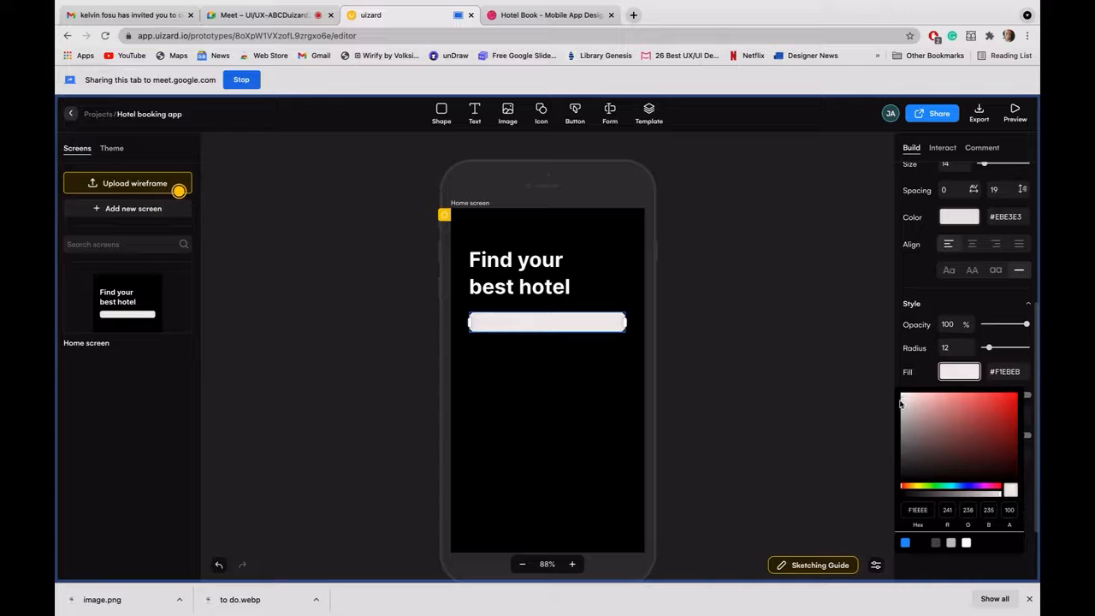
left_click_drag(900, 403, 898, 422)
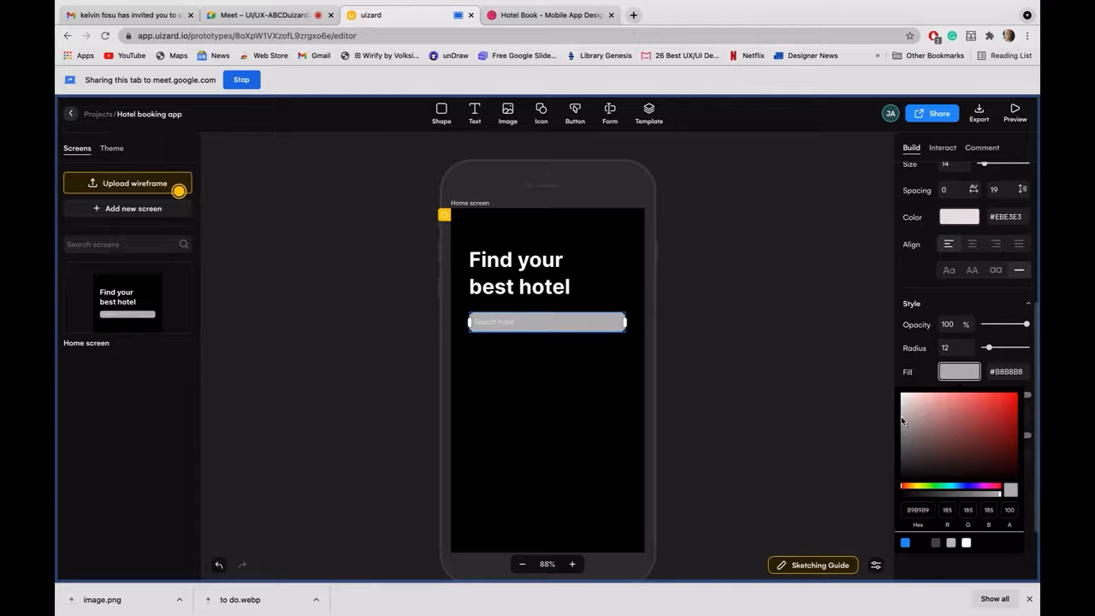
type("CE2D2D")
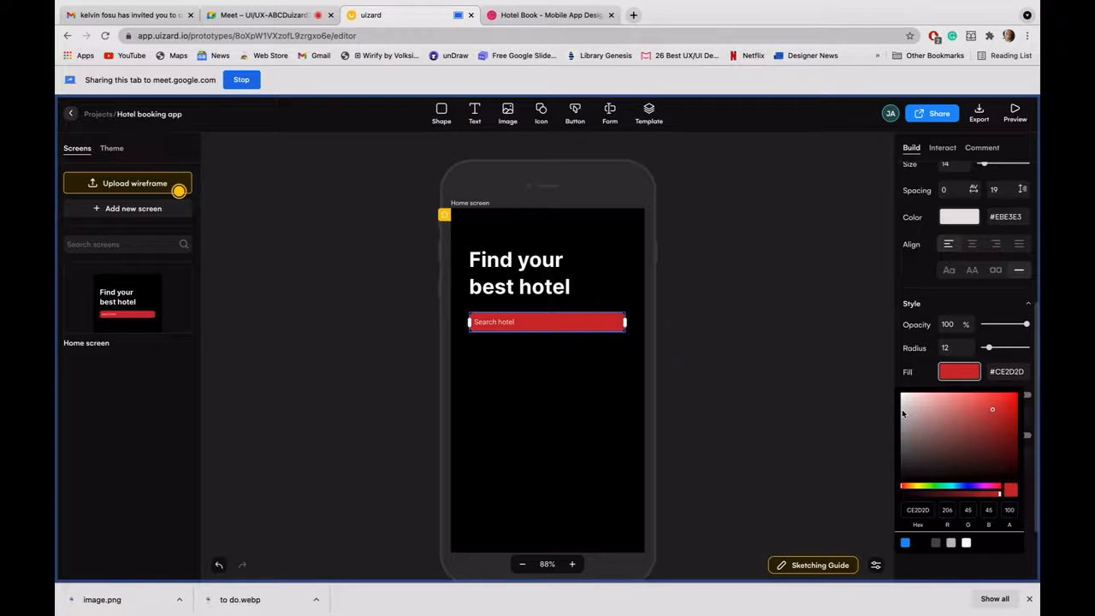
left_click_drag(901, 410, 904, 399)
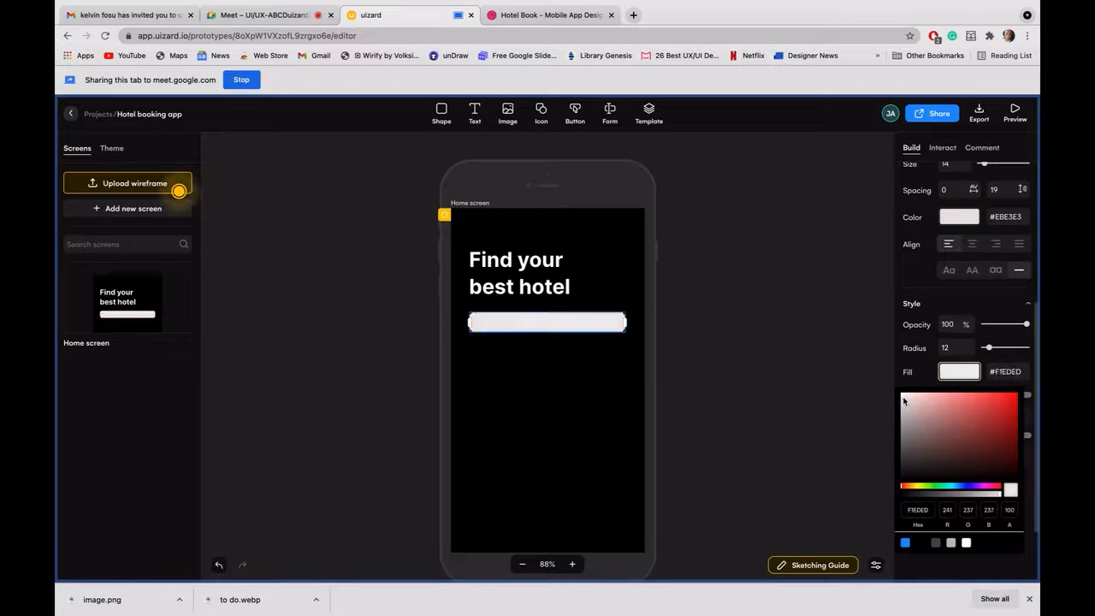
left_click(782, 418)
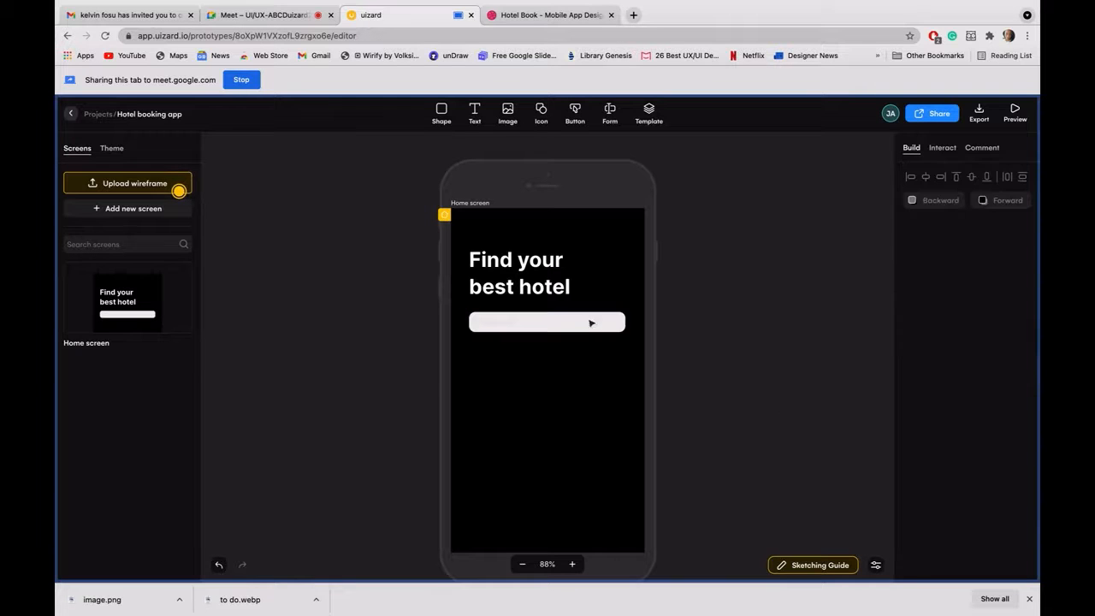
Step: Set the text colour of the "Search hotel" input field to dark grey #444343
left_click(502, 324)
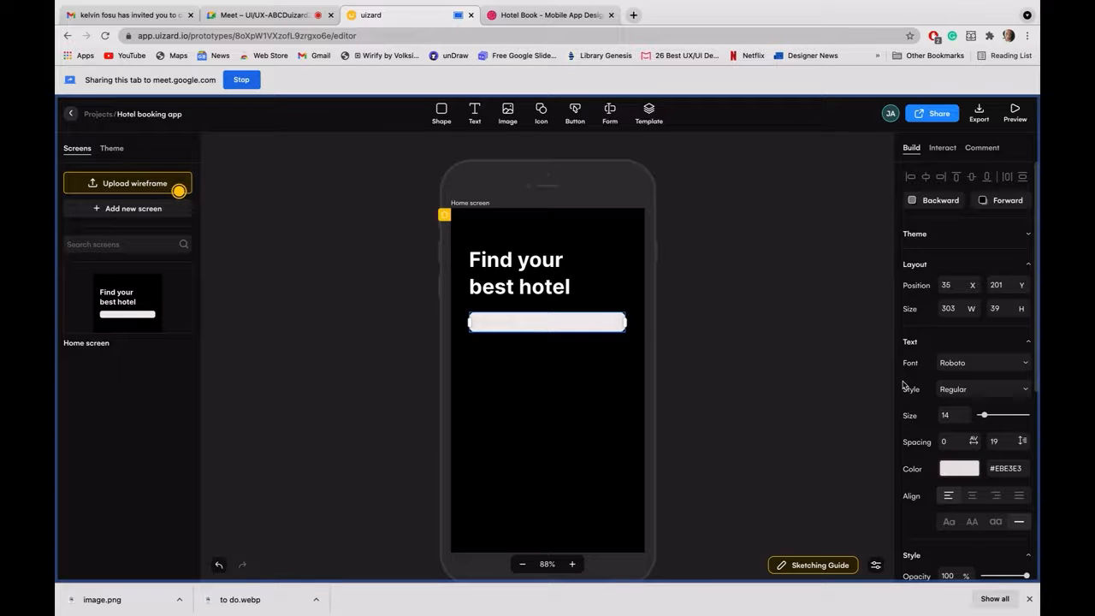
left_click(952, 470)
left_click_drag(906, 496, 902, 554)
left_click(903, 556)
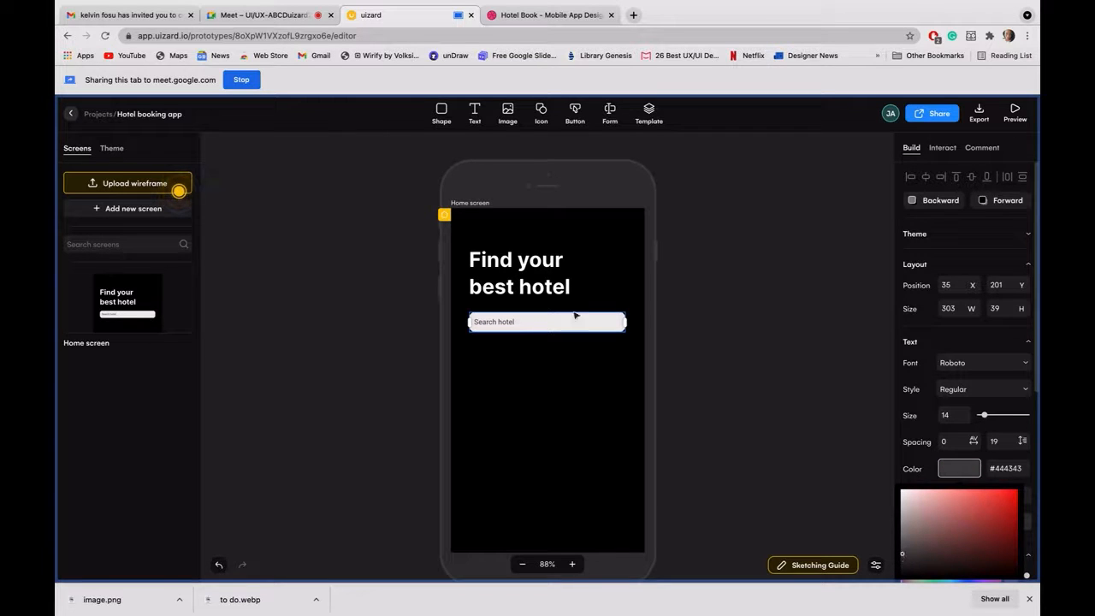
Step: Switch to the Google Meet call to check the participants and messages, and return to the Uizard editor
left_click(289, 15)
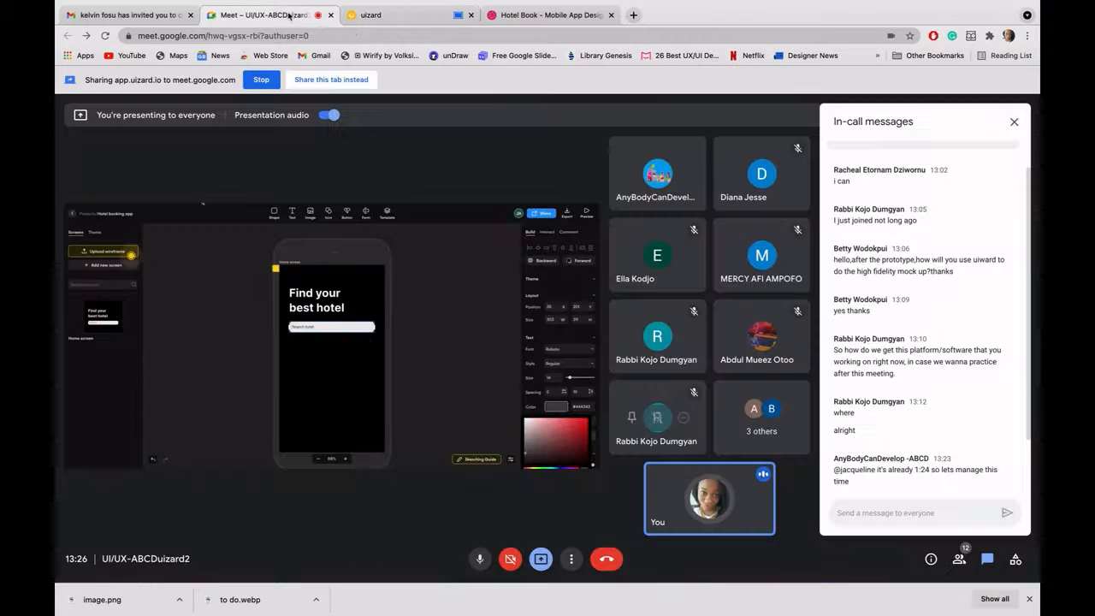
mouse_move(322, 260)
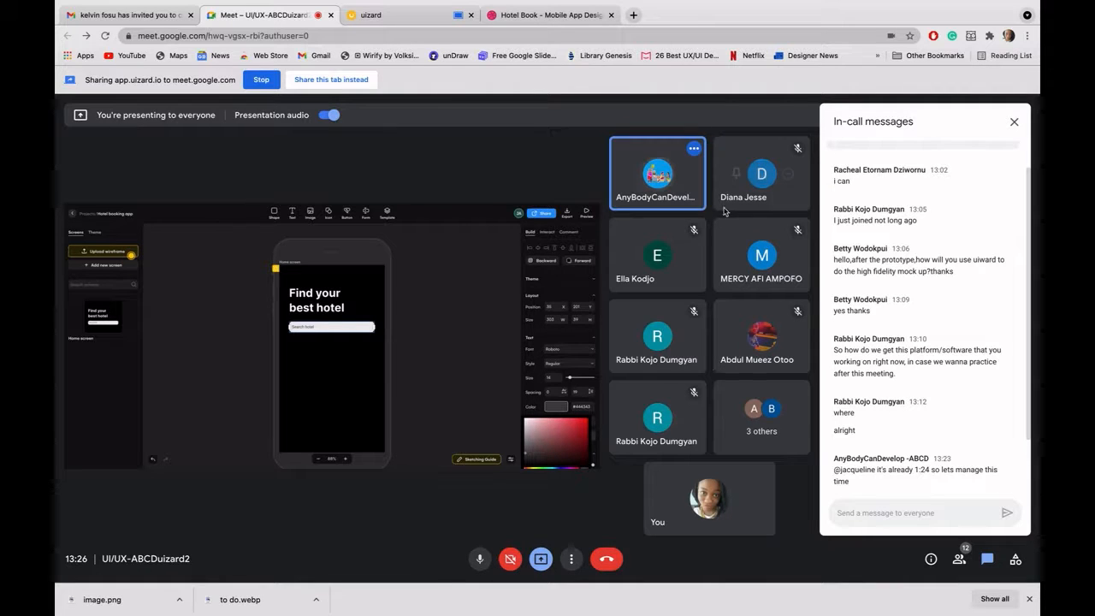
left_click(404, 17)
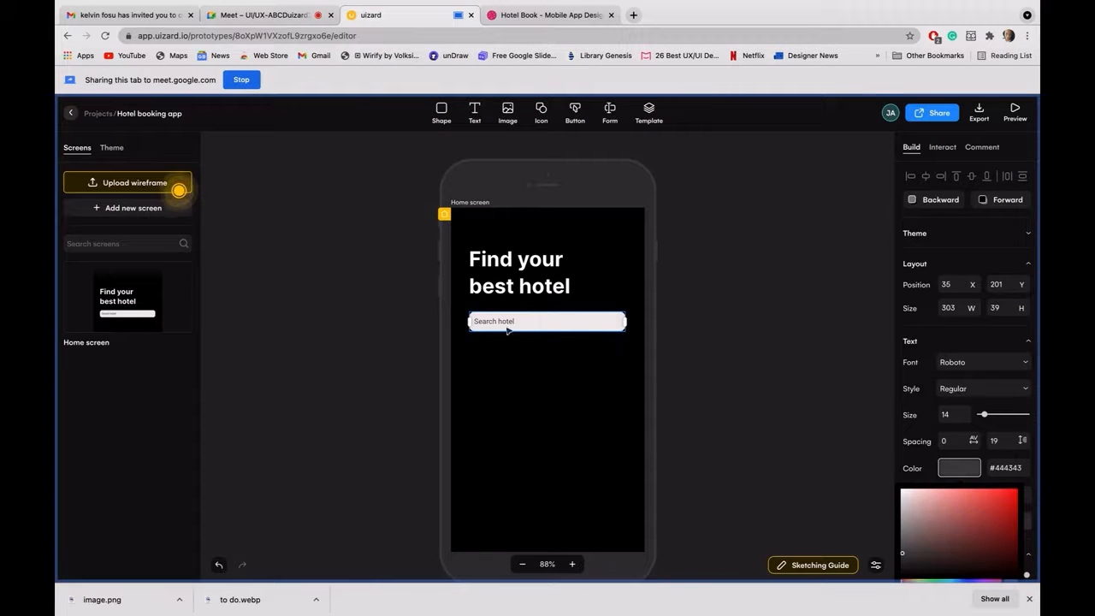
Step: Shorten the "Search hotel" input field to a width of about 234, keeping its left edge in place
left_click(678, 325)
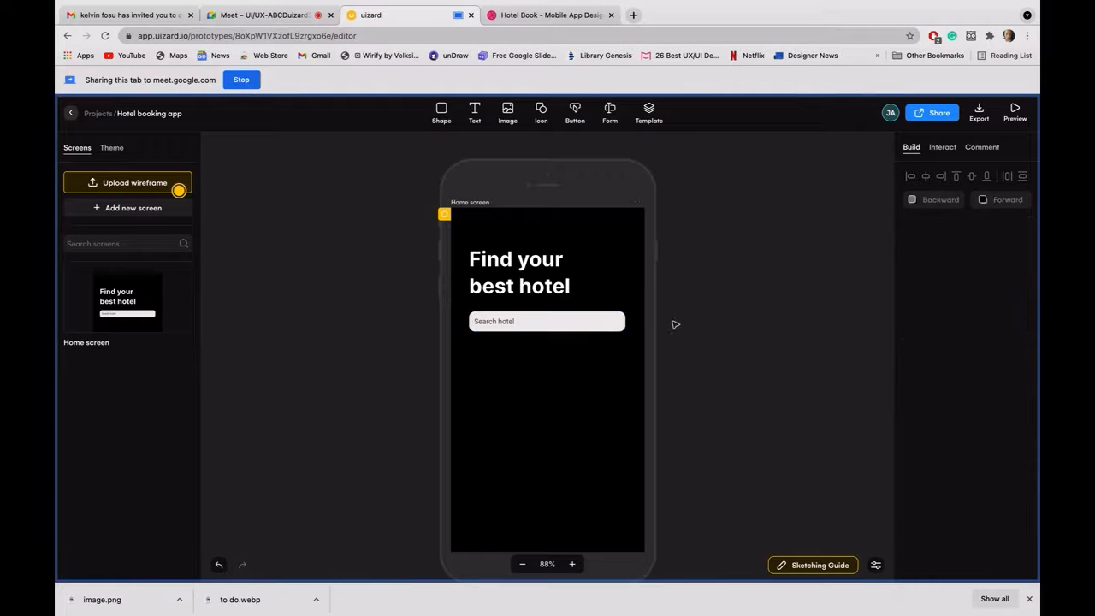
left_click(503, 327)
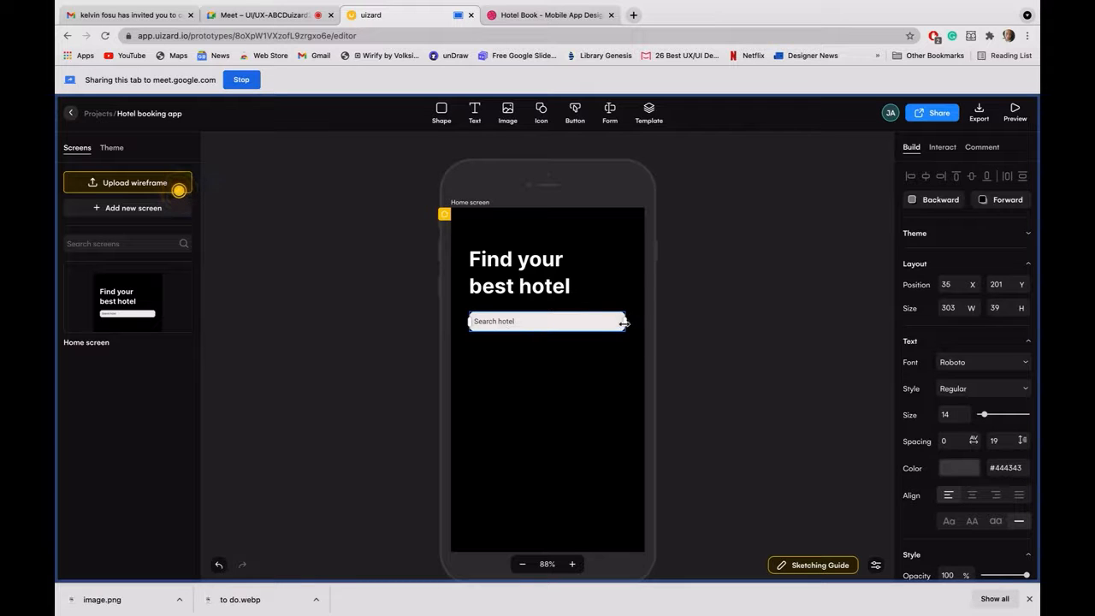
left_click_drag(625, 323, 586, 321)
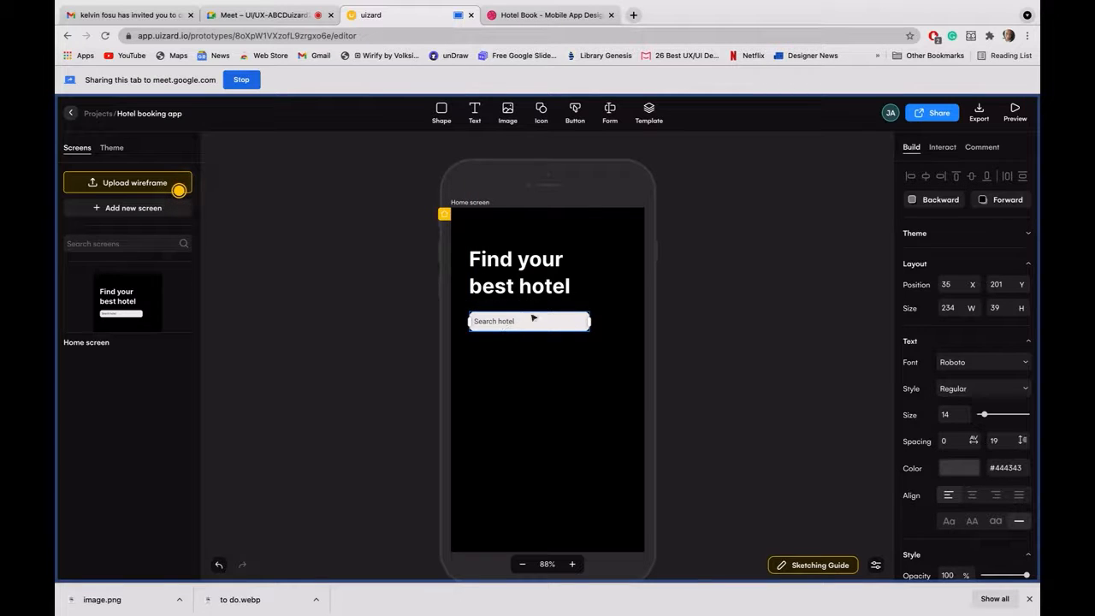
Step: Share the Dribbble Hotel Book design tab in the meeting, examine its home screen layout, and return to Uizard
left_click(547, 15)
left_click(261, 79)
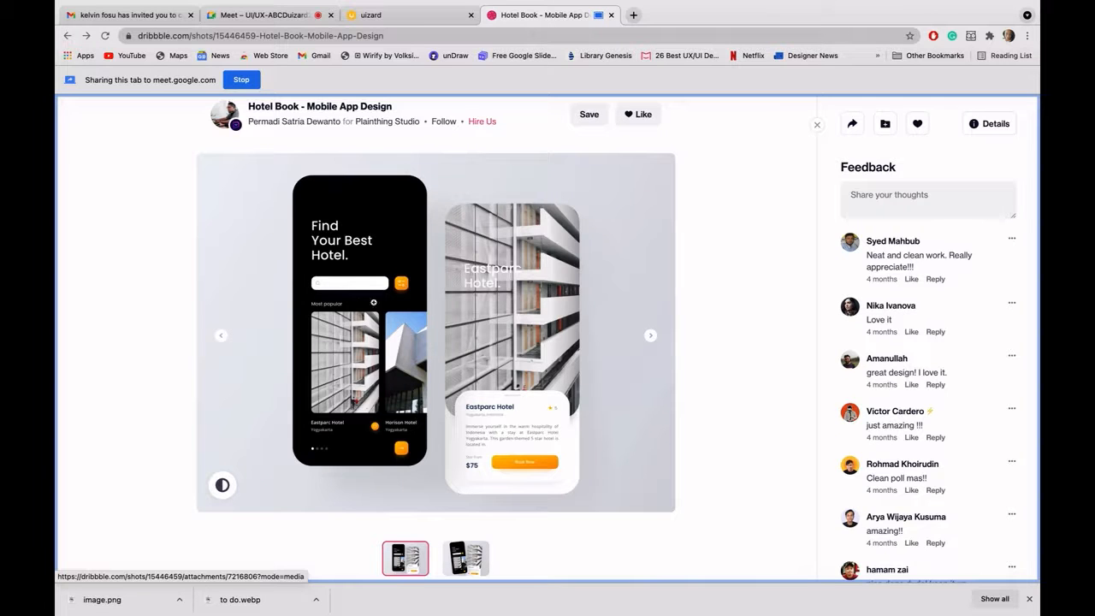
left_click(432, 17)
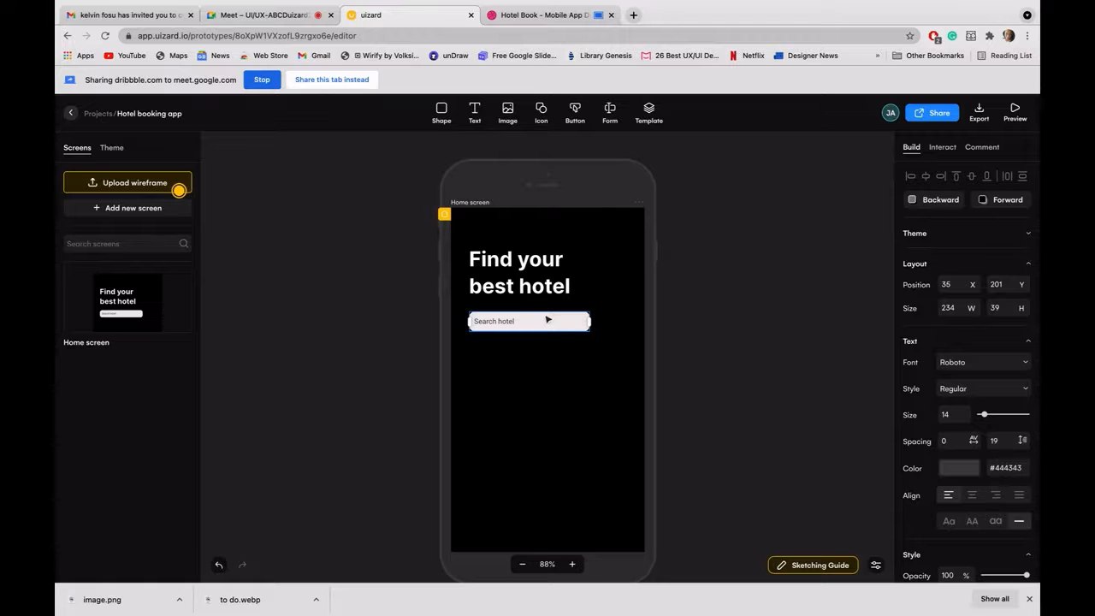
Step: Add a white paragraph text element beneath the search field, left-aligned with it at X 35, Y 266
left_click(529, 388)
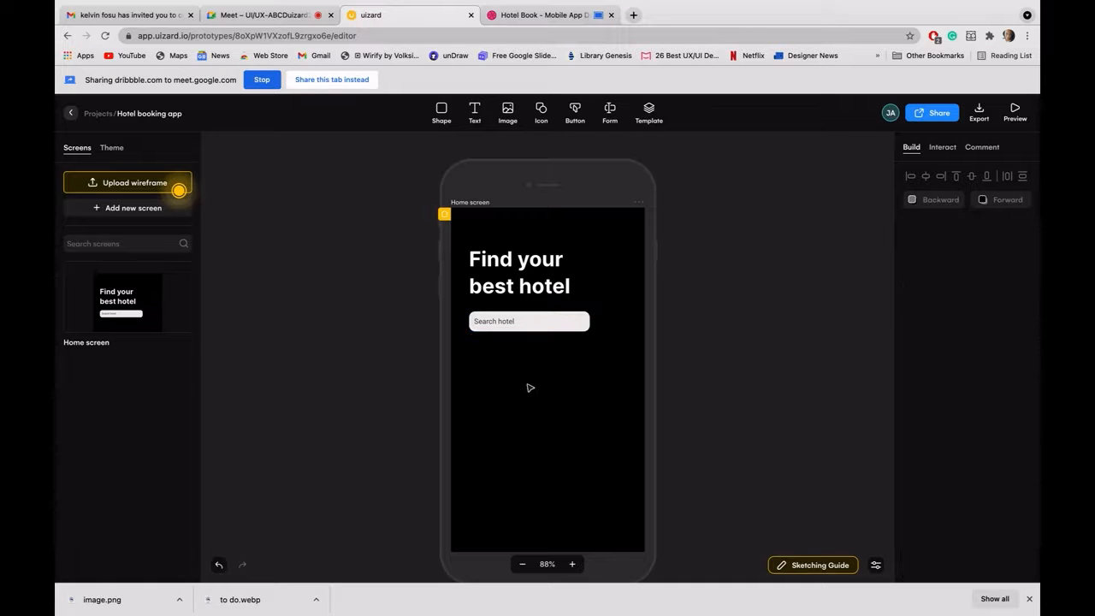
left_click(475, 112)
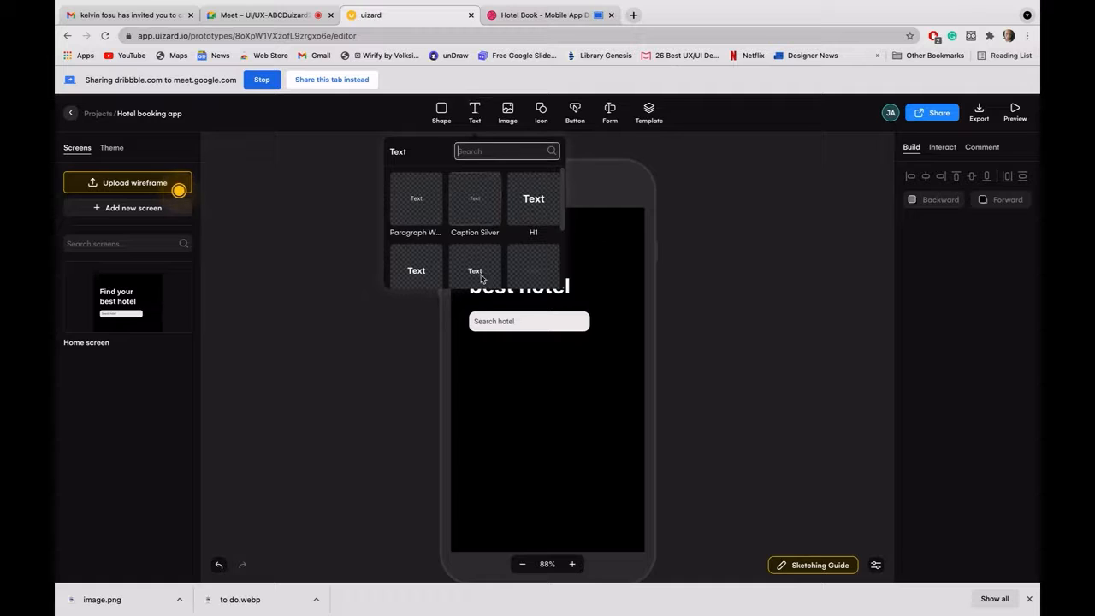
left_click(437, 193)
left_click_drag(533, 385, 484, 353)
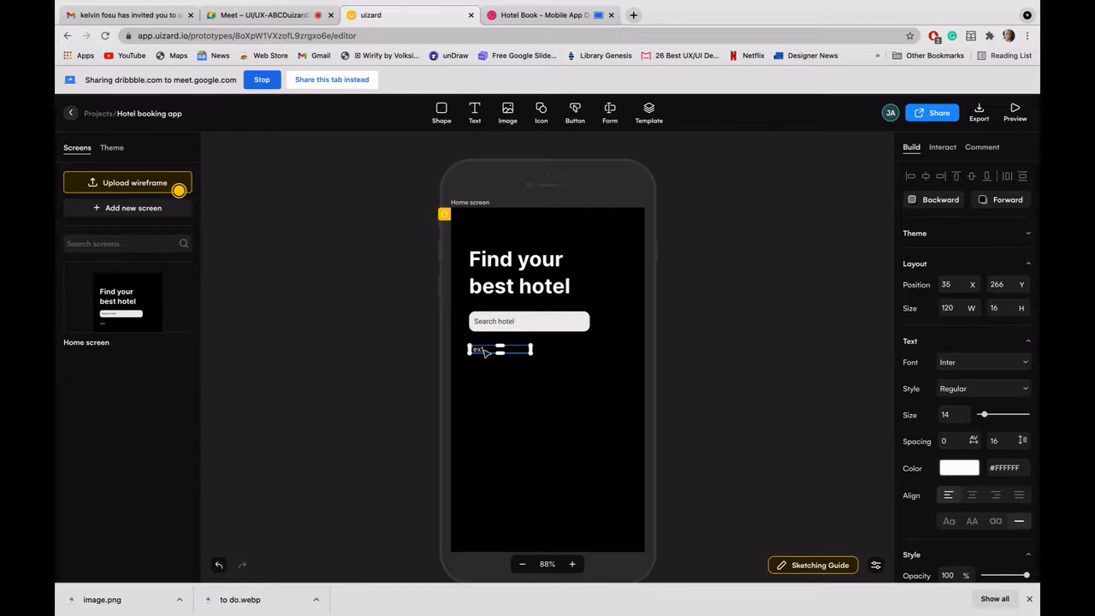
Step: Replace the new text element's content with "Most popular"
double_click(484, 352)
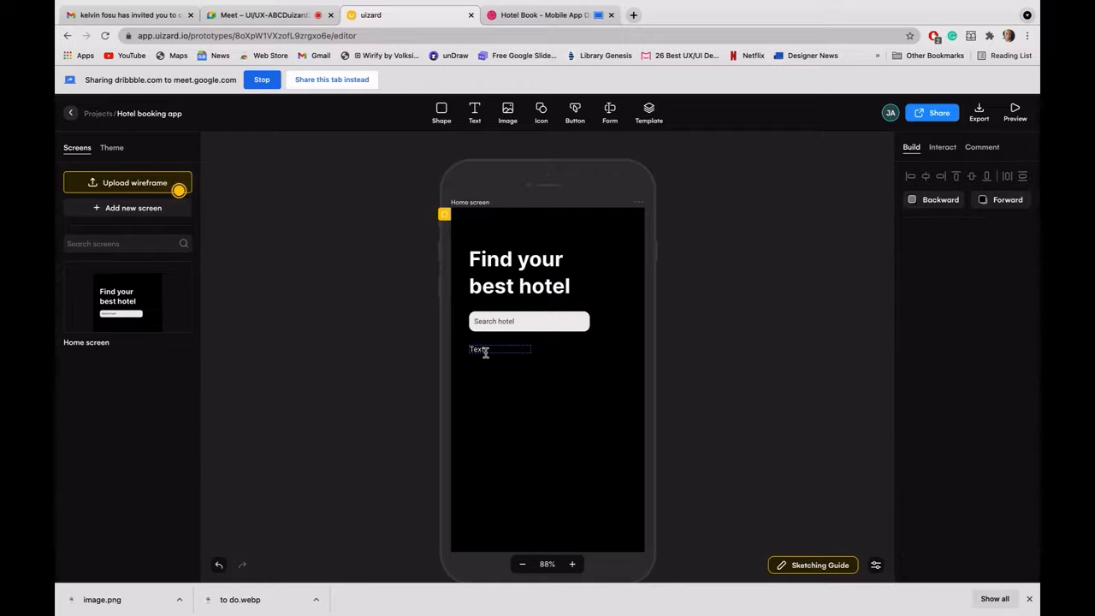
type("Most")
type("popular")
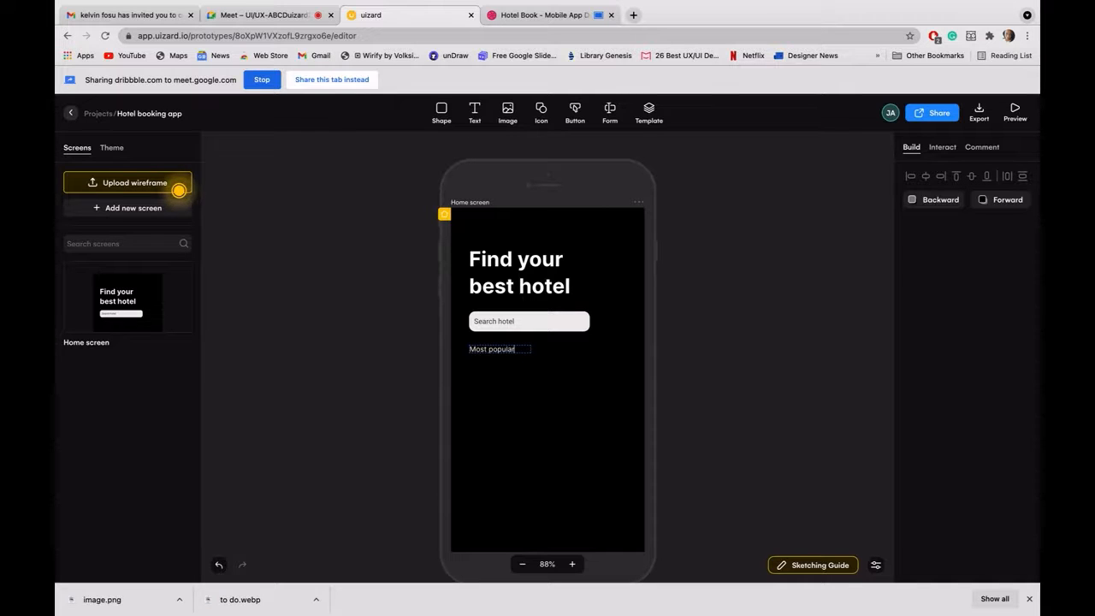
left_click(624, 453)
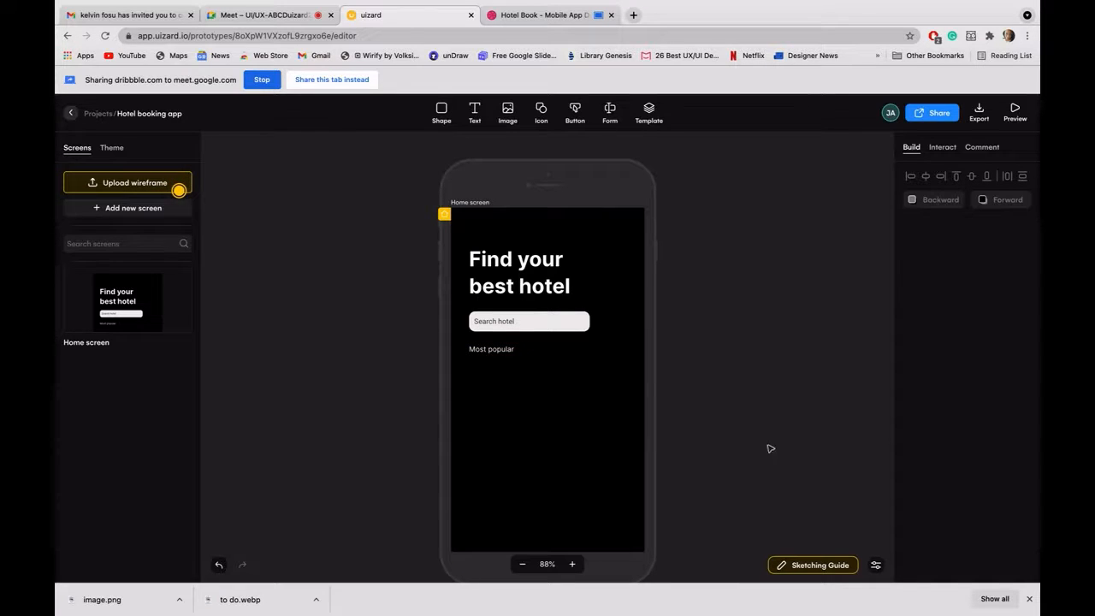
Step: Move the "Most popular" label down to Y 286, keeping it aligned at X 35
left_click(494, 351)
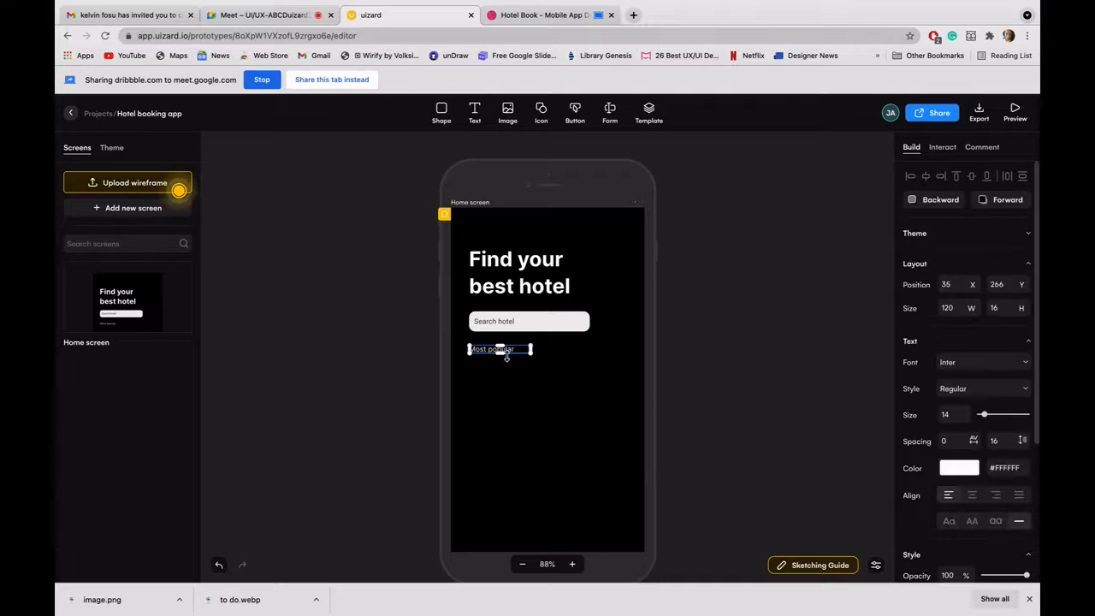
scroll(510, 360, "up", 2)
scroll(513, 365, "down", 1)
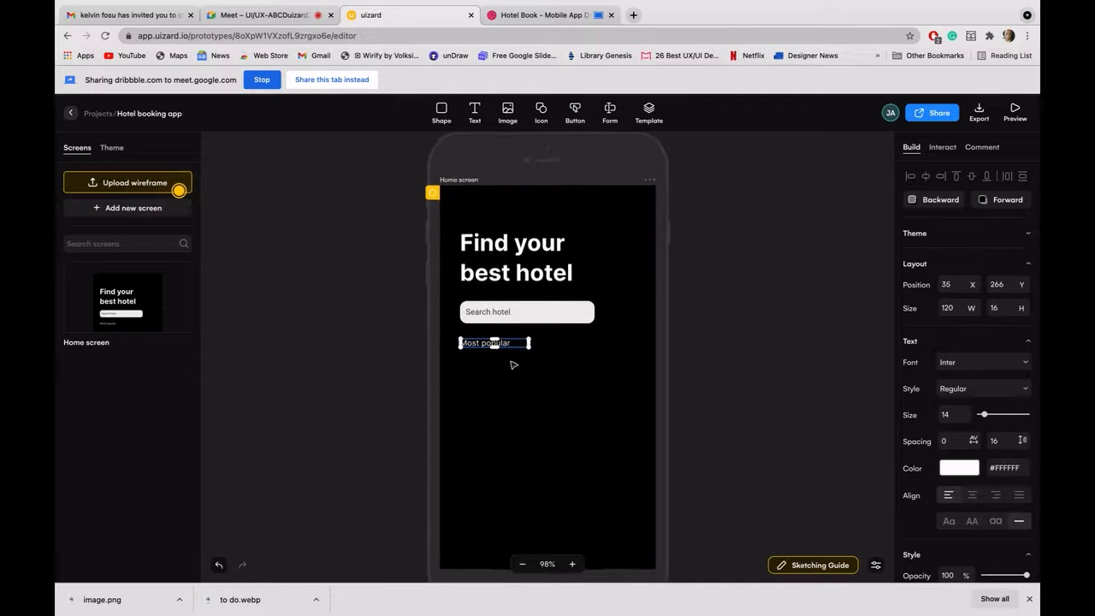
key("shift+Down")
key("shift+Down")
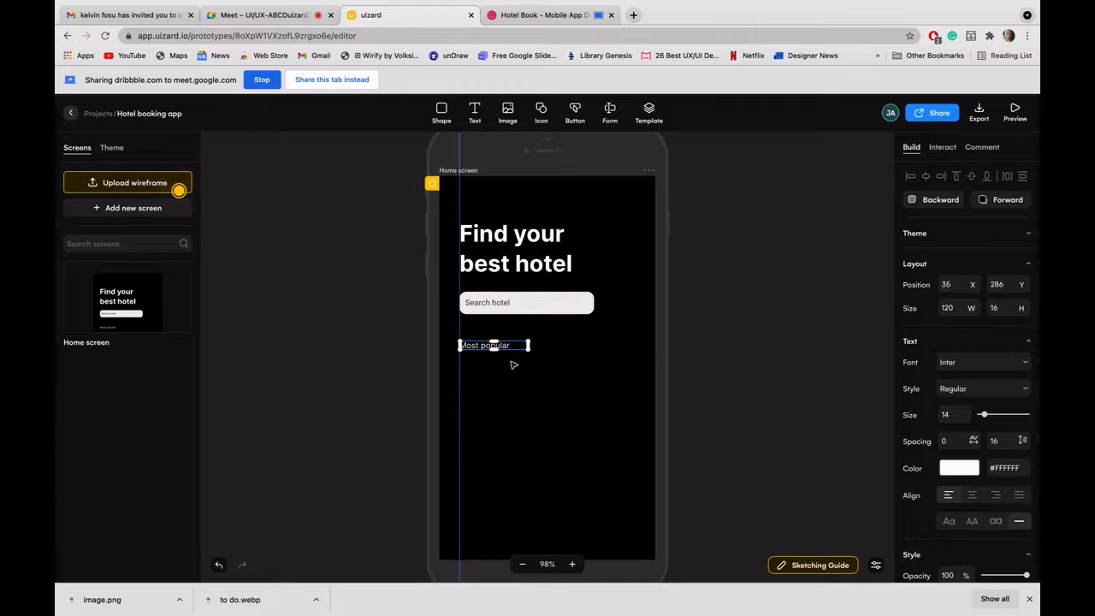
Step: Set the font size of the "Most popular" label to 15
key("shift+Up")
key("shift+Down")
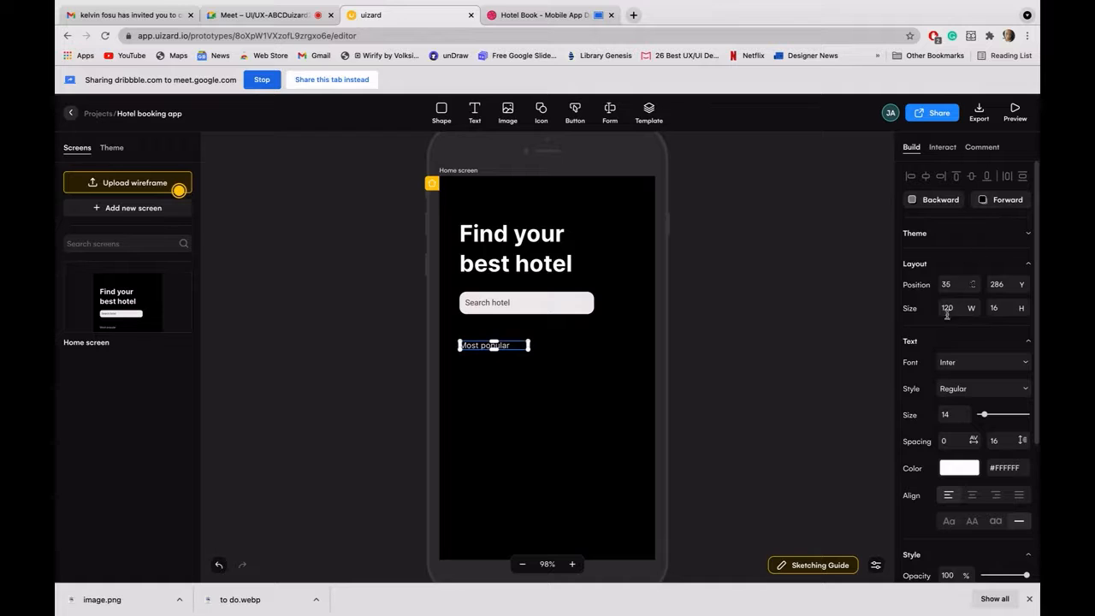
left_click(949, 415)
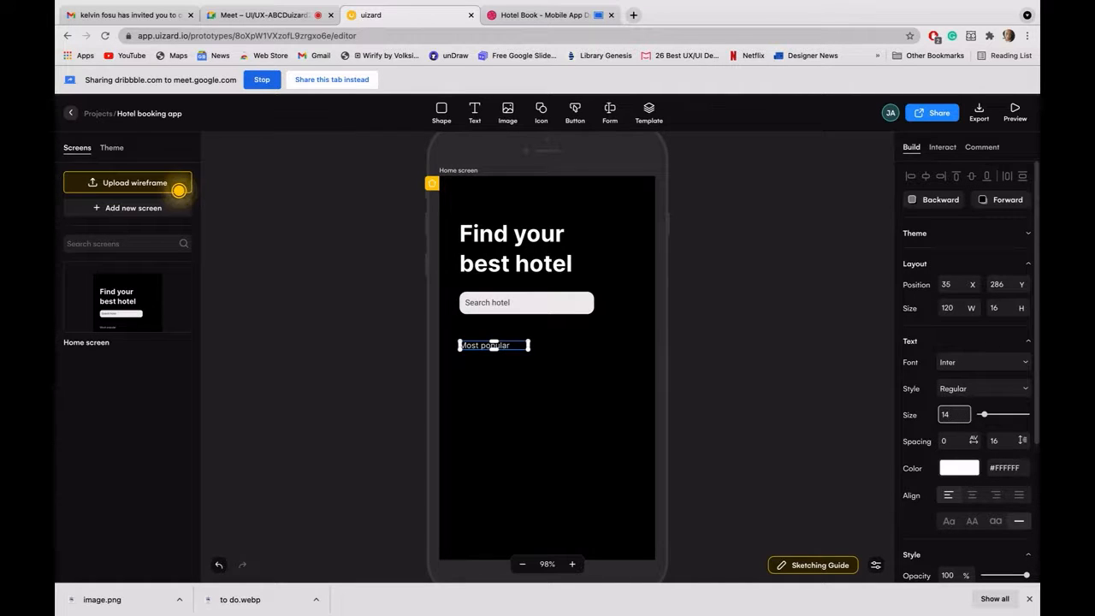
key("Up")
left_click(769, 370)
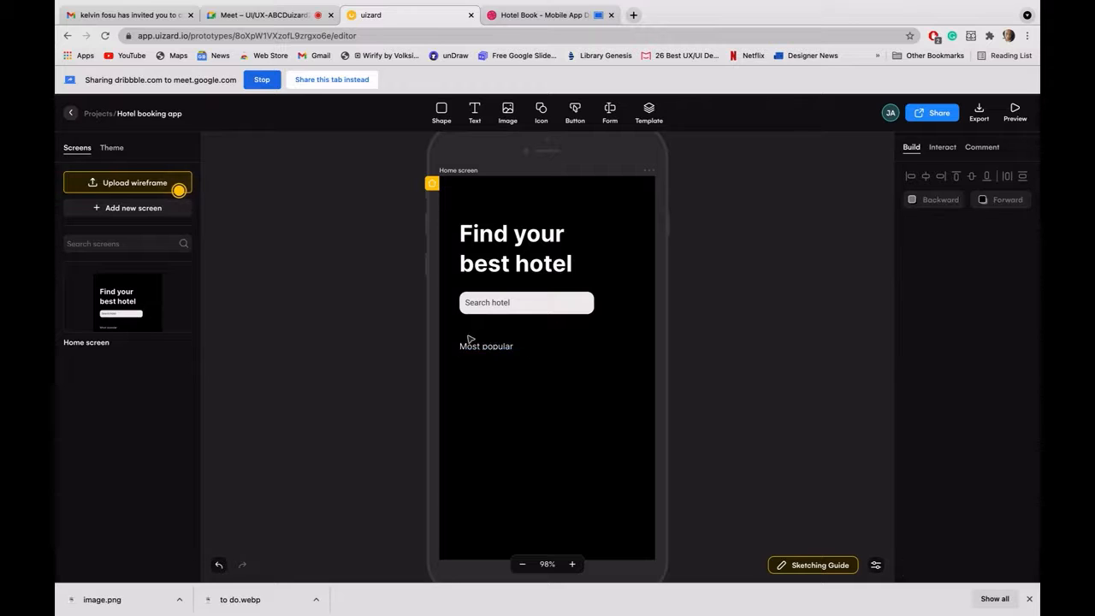
Step: Increase the "Most popular" text box height to 24 and move it up to Y 276, keeping X at 35
left_click(494, 346)
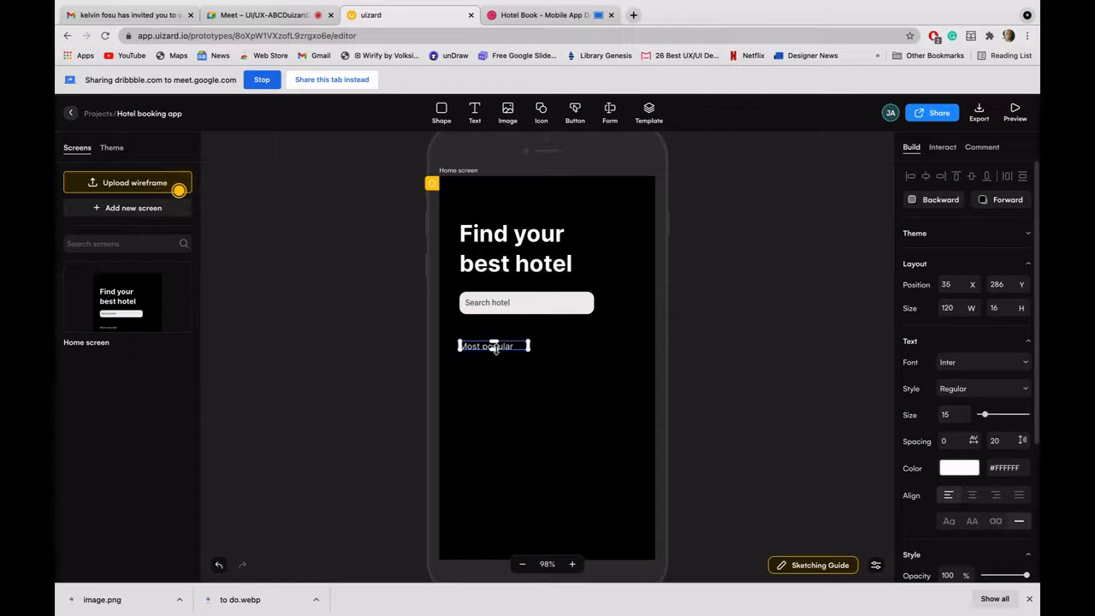
left_click_drag(495, 351, 495, 354)
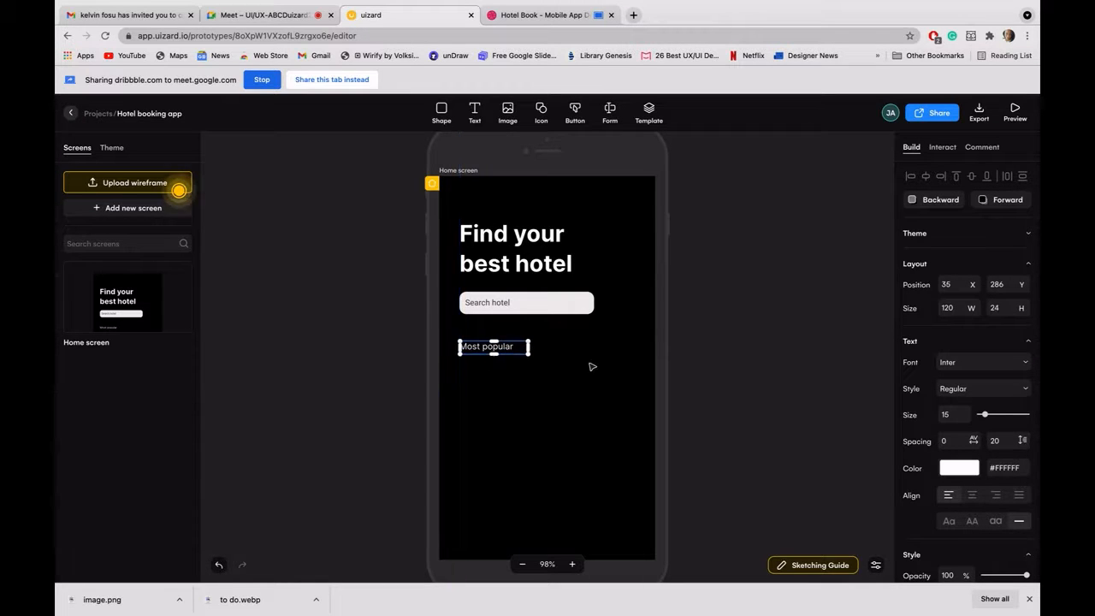
left_click(591, 365)
left_click(513, 349)
left_click_drag(505, 353, 505, 348)
left_click(744, 396)
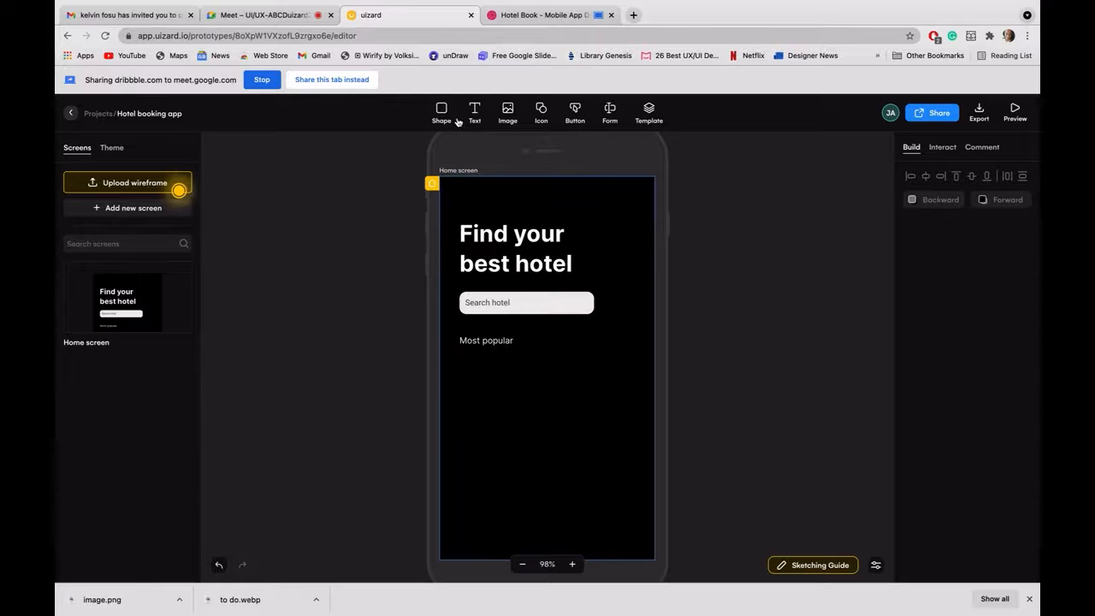
Step: Share the Uizard tab in the meeting and lower the opacity of the "Most popular" label's white text colour to 70
left_click(302, 85)
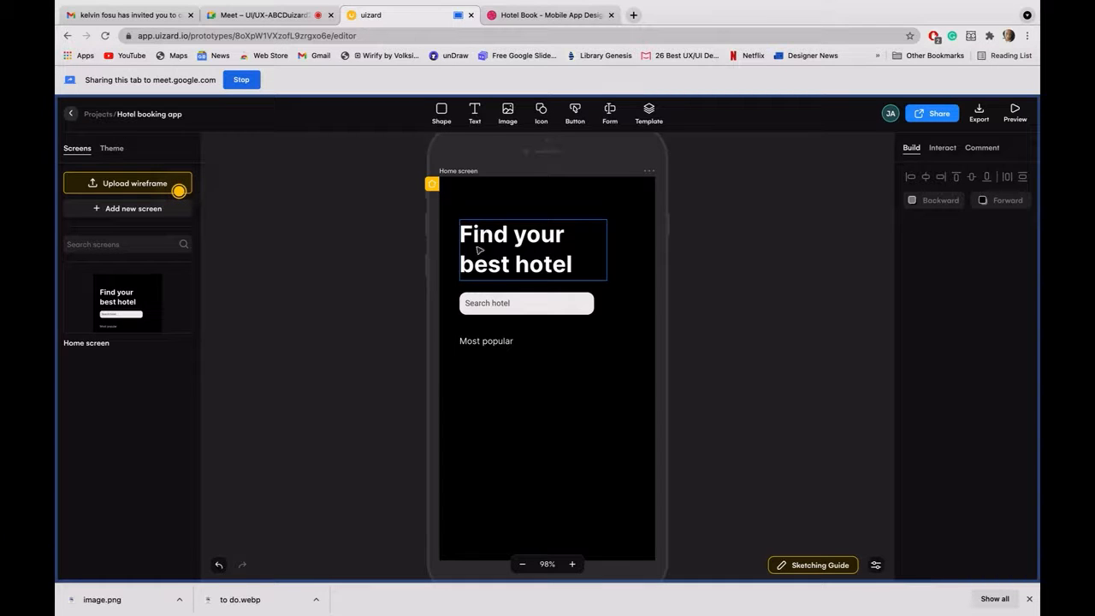
left_click(488, 342)
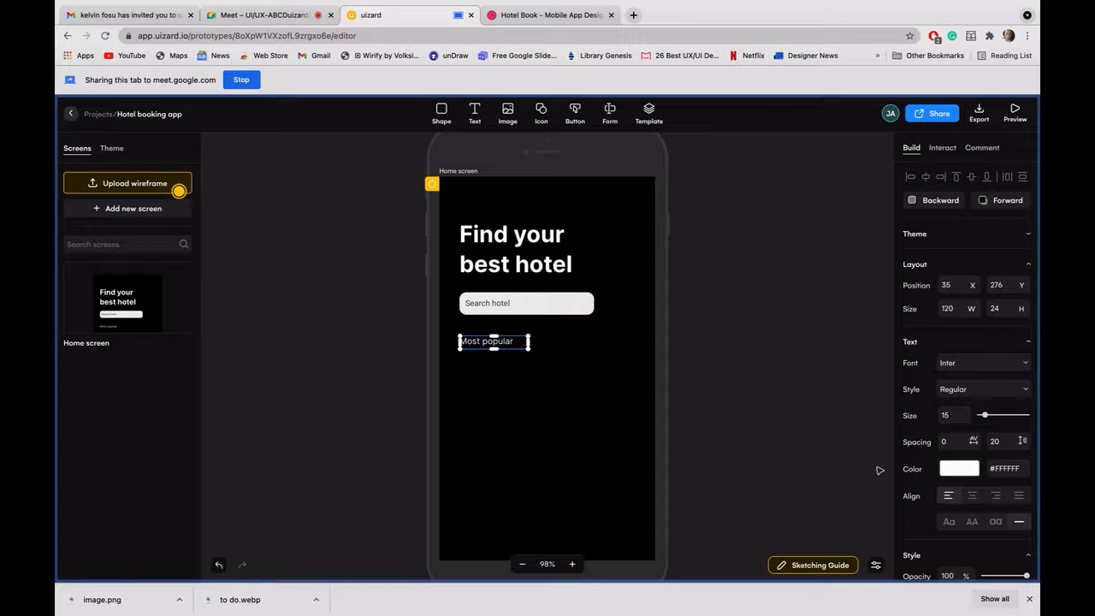
left_click(974, 469)
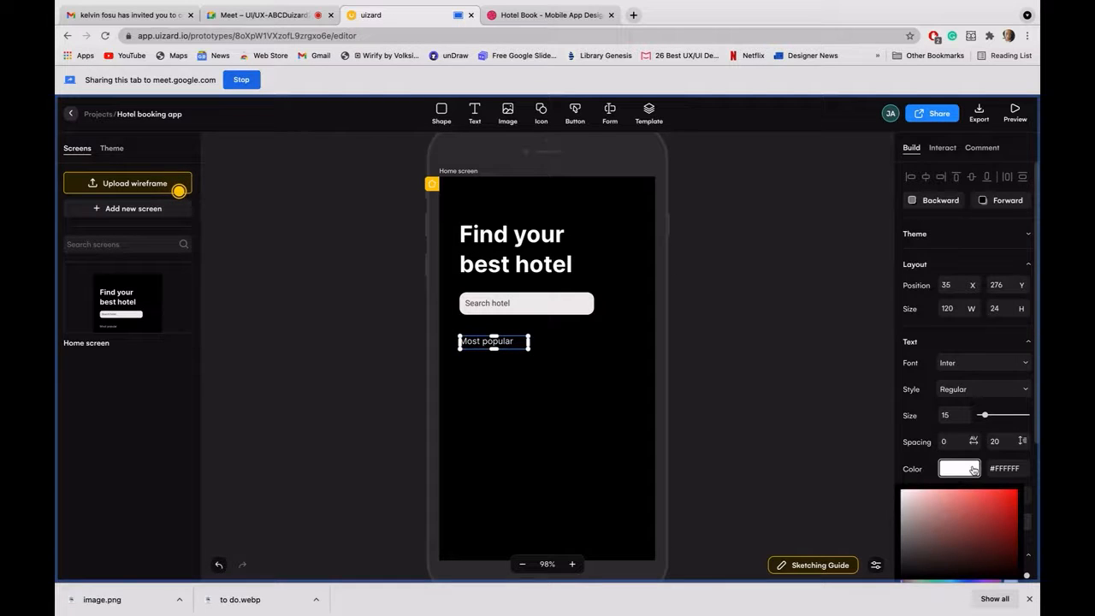
left_click(825, 410)
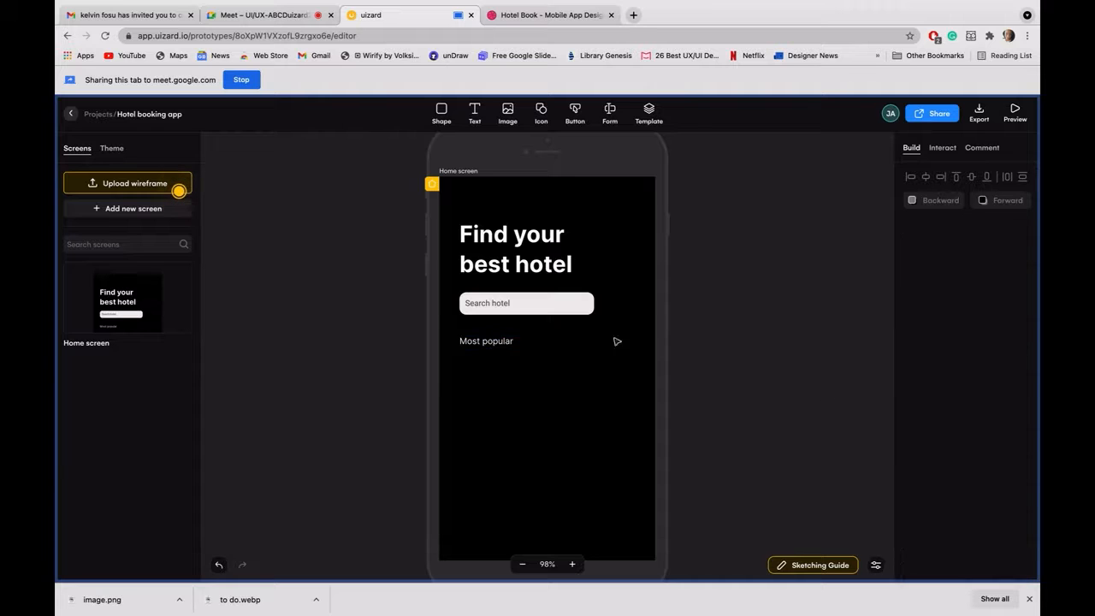
left_click(492, 341)
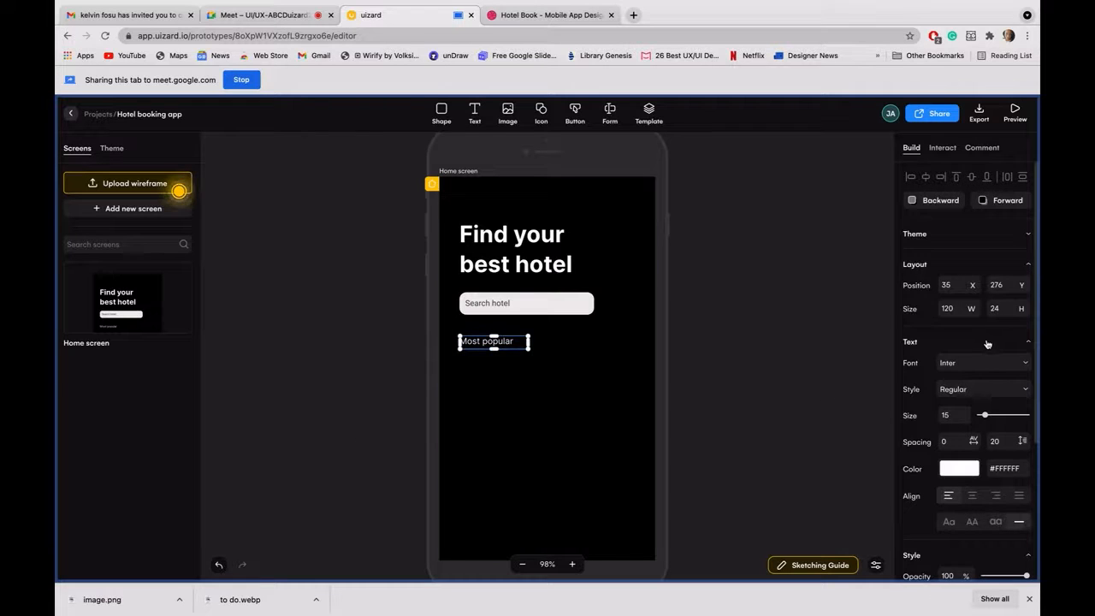
scroll(987, 344, "down", 3)
left_click(962, 373)
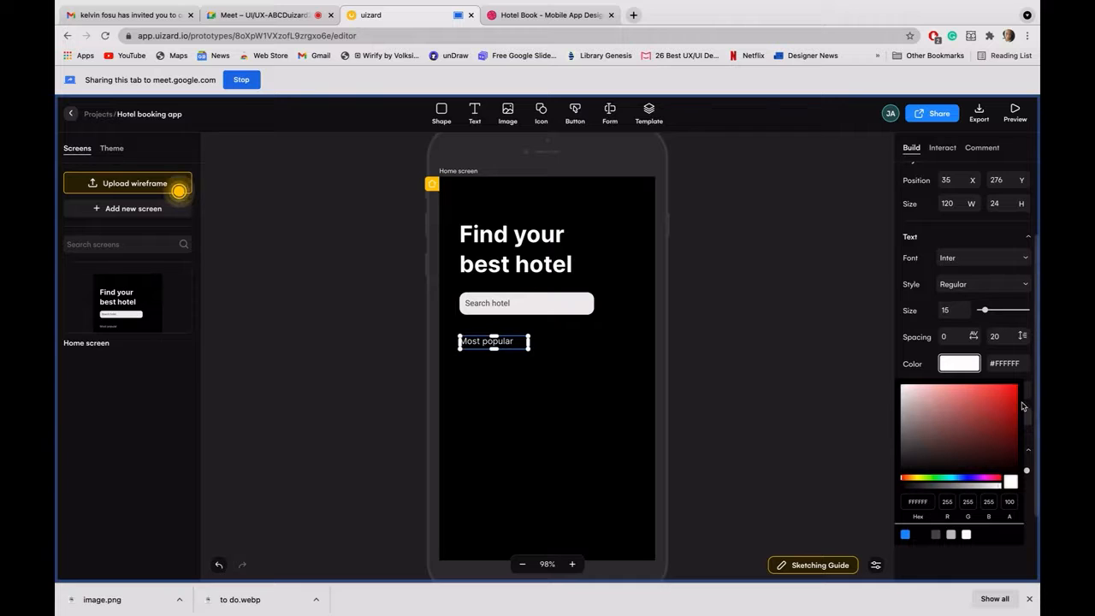
left_click(1002, 486)
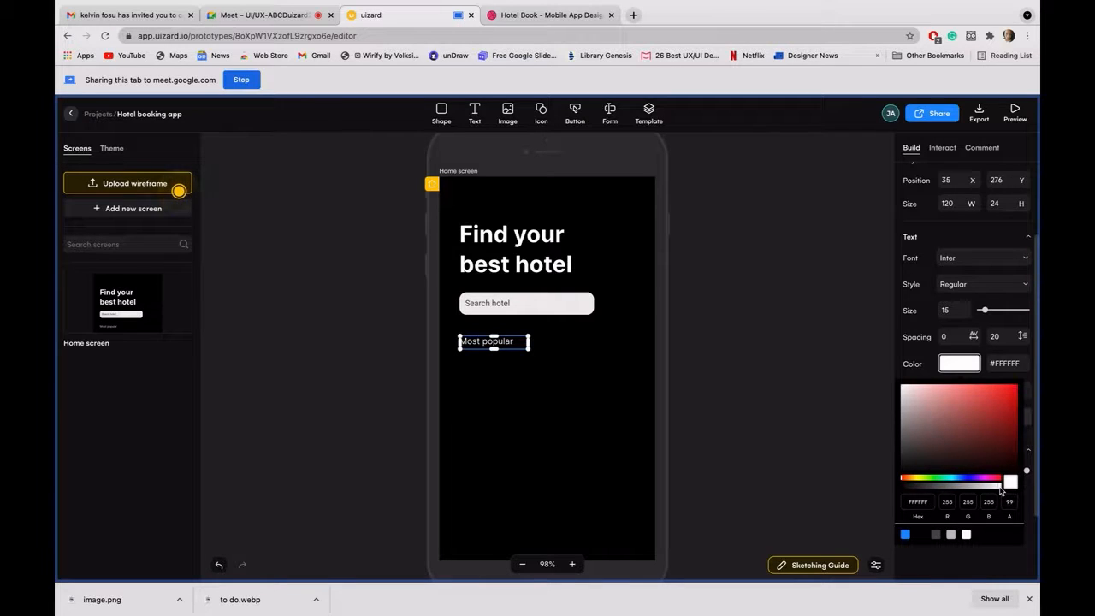
left_click_drag(1001, 487, 977, 489)
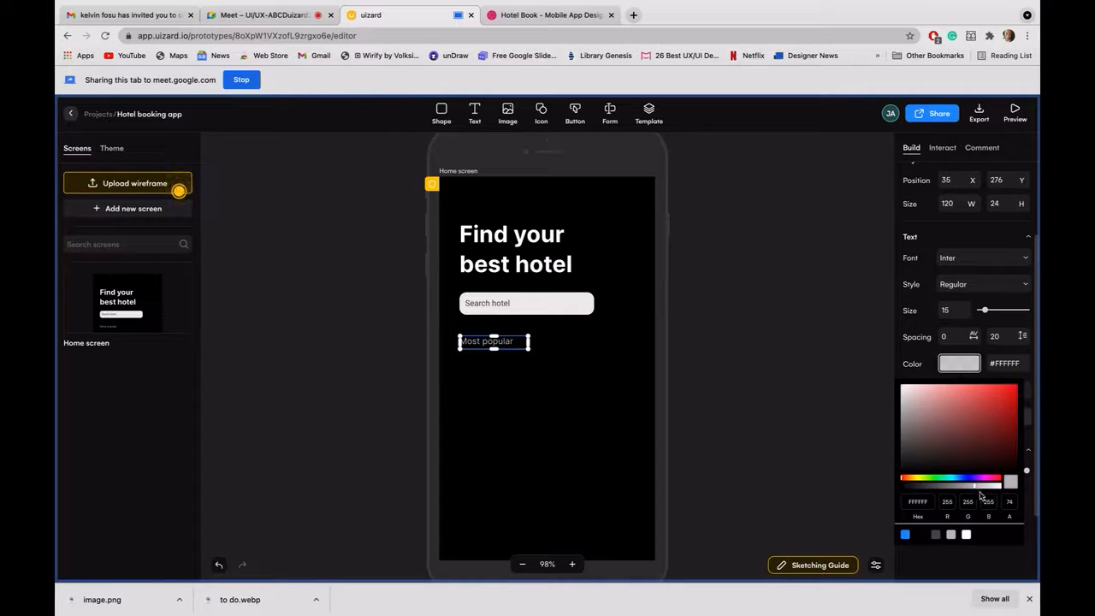
left_click(1011, 502)
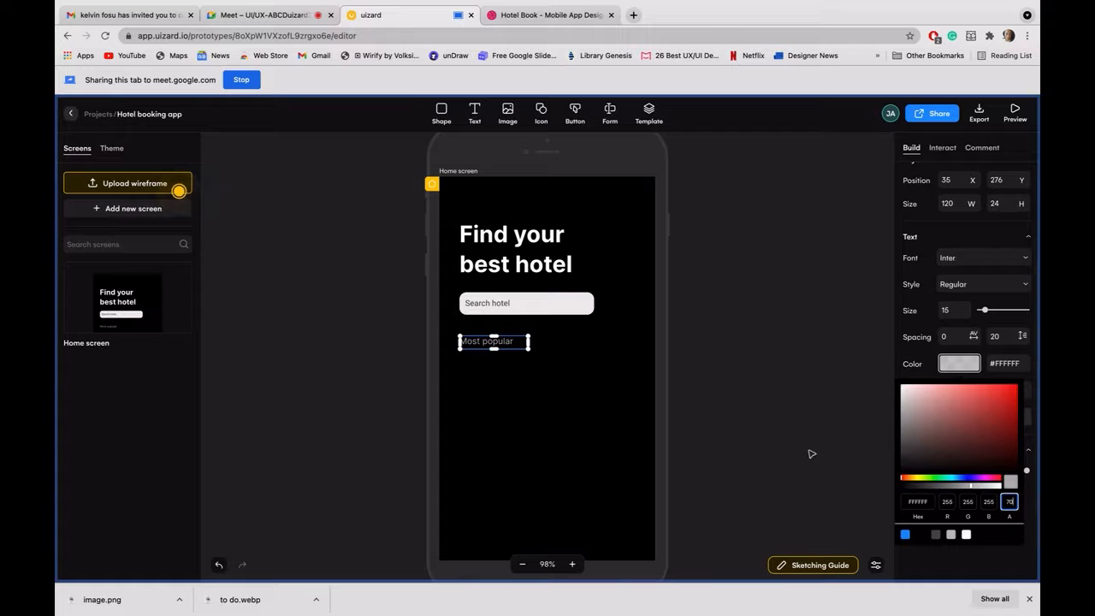
left_click(808, 415)
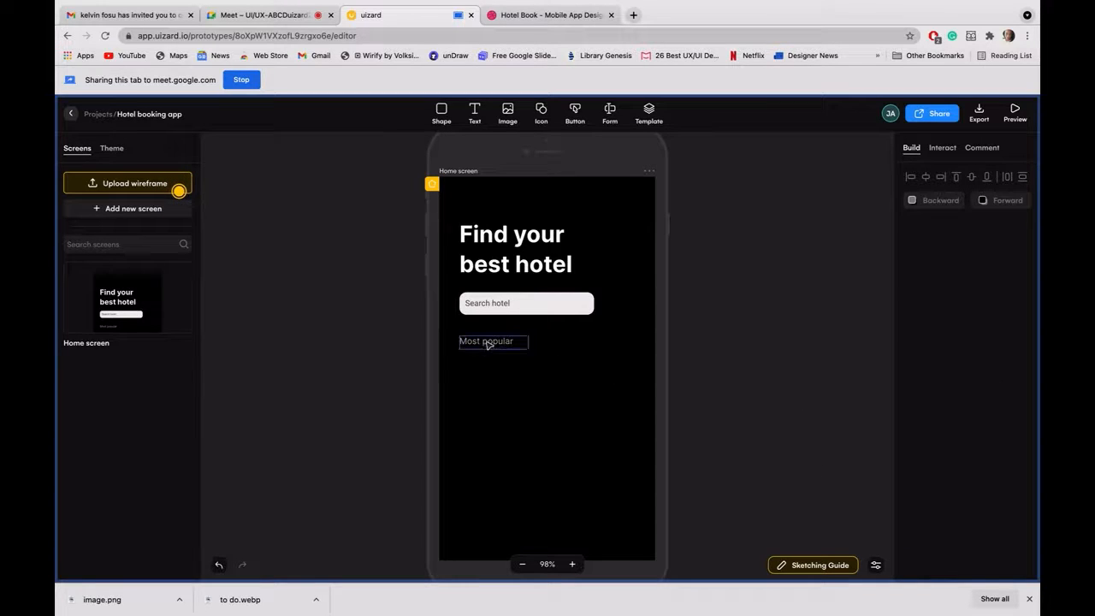
Step: Show the Dribbble Hotel Book design in the meeting, examine its hotel image cards, and return to sharing the Uizard tab
left_click(512, 343)
left_click(770, 396)
left_click(539, 15)
left_click(330, 80)
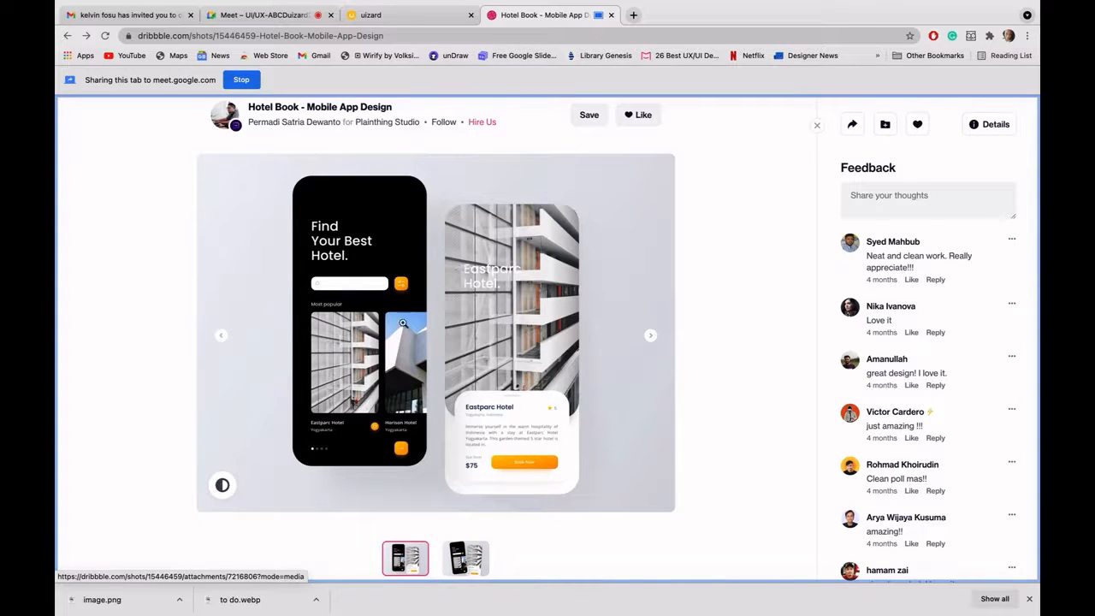
left_click(377, 15)
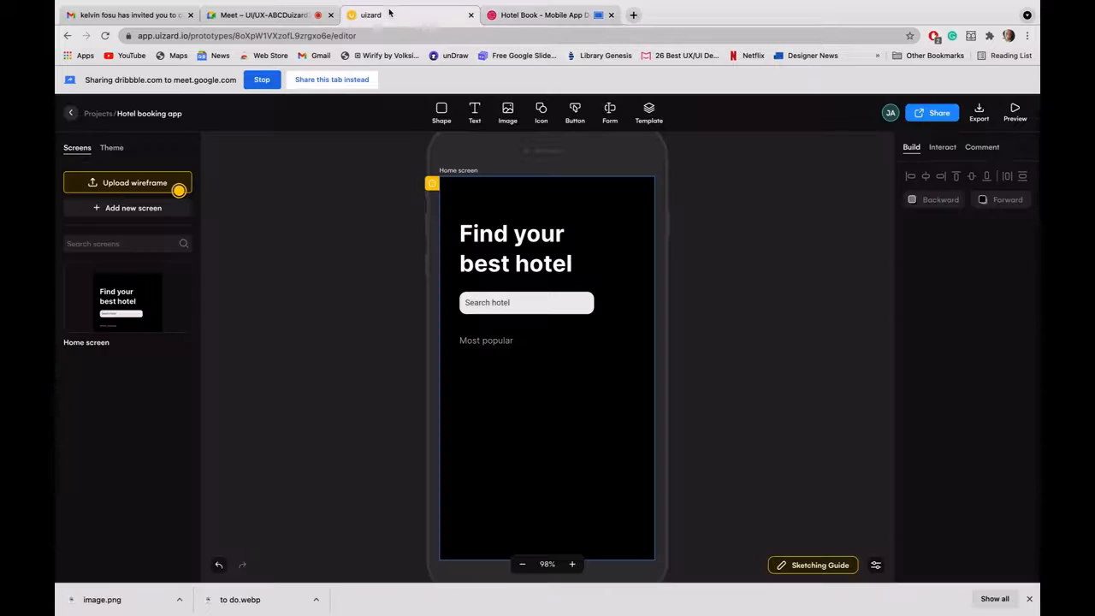
left_click(345, 80)
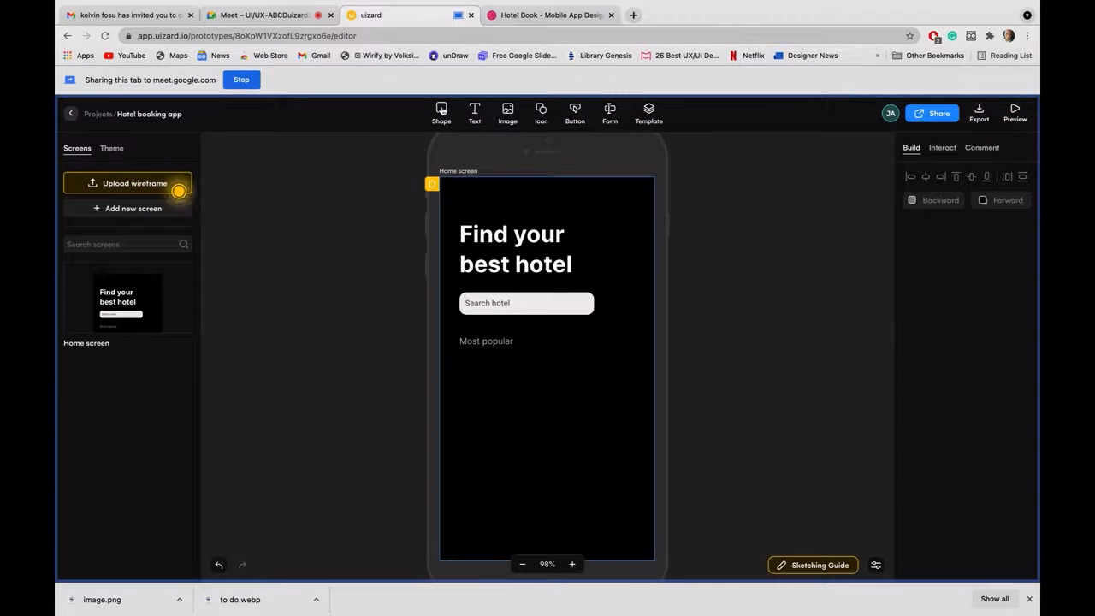
Step: Search the Unsplash images for "hotel" and insert the photo of sun loungers on a wooden deck into the home screen
left_click(508, 111)
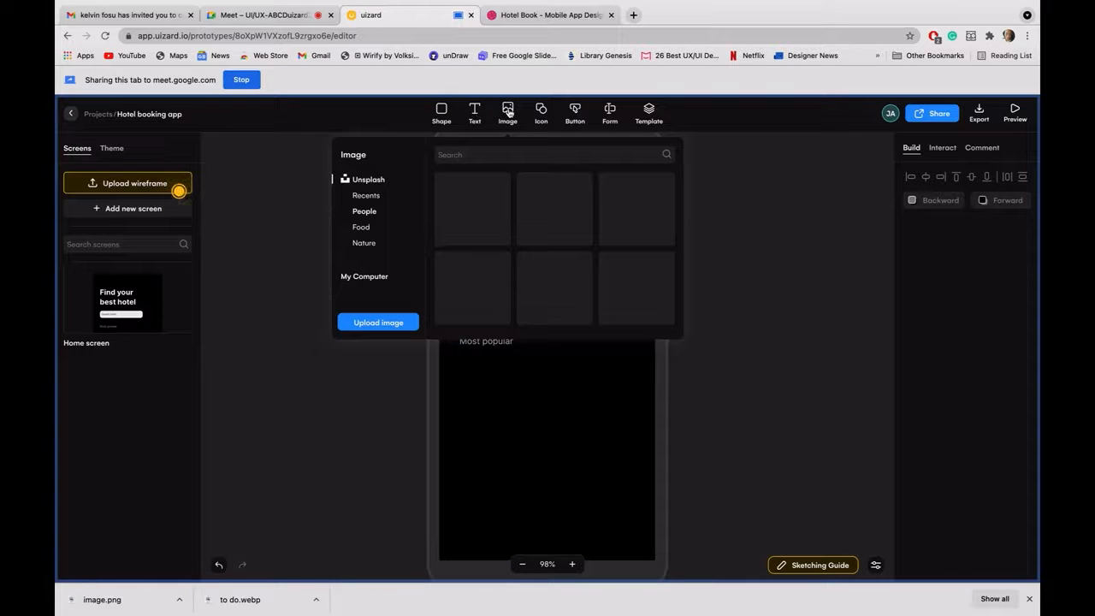
left_click(487, 155)
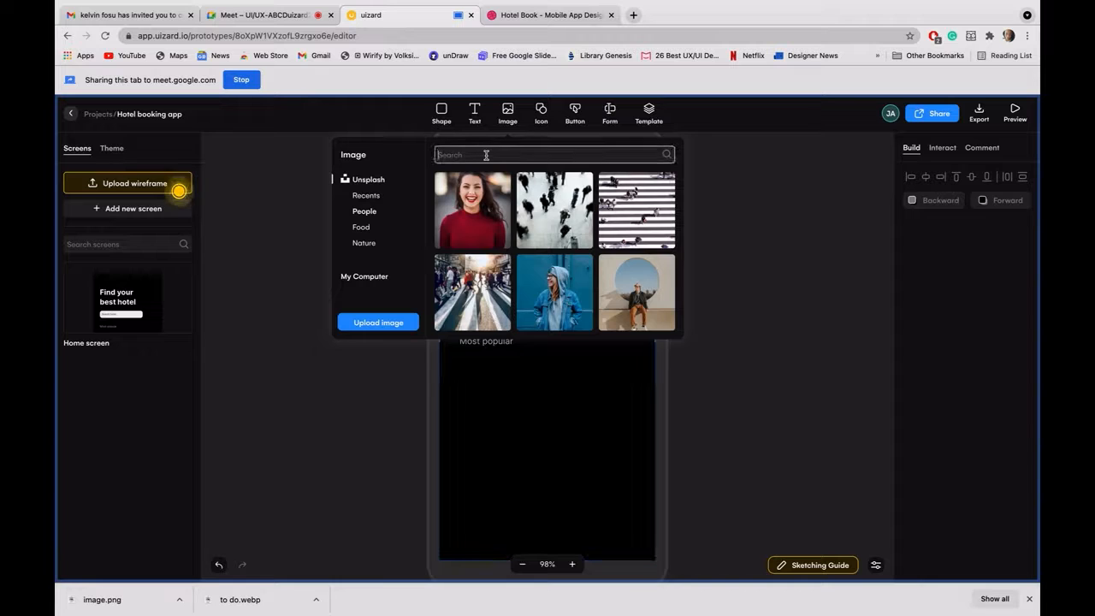
type("ho")
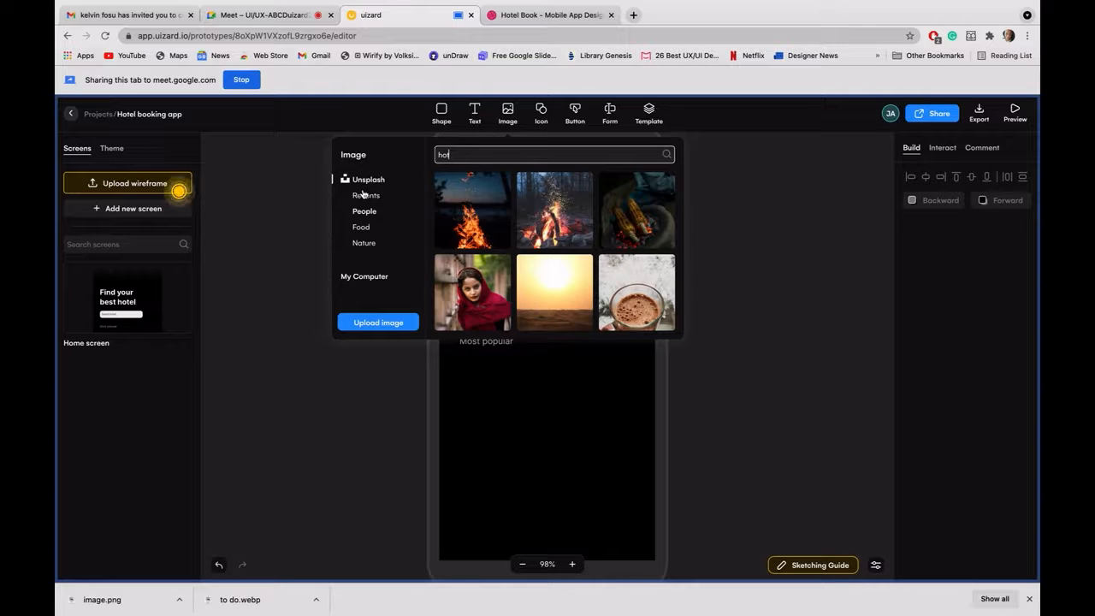
type("t")
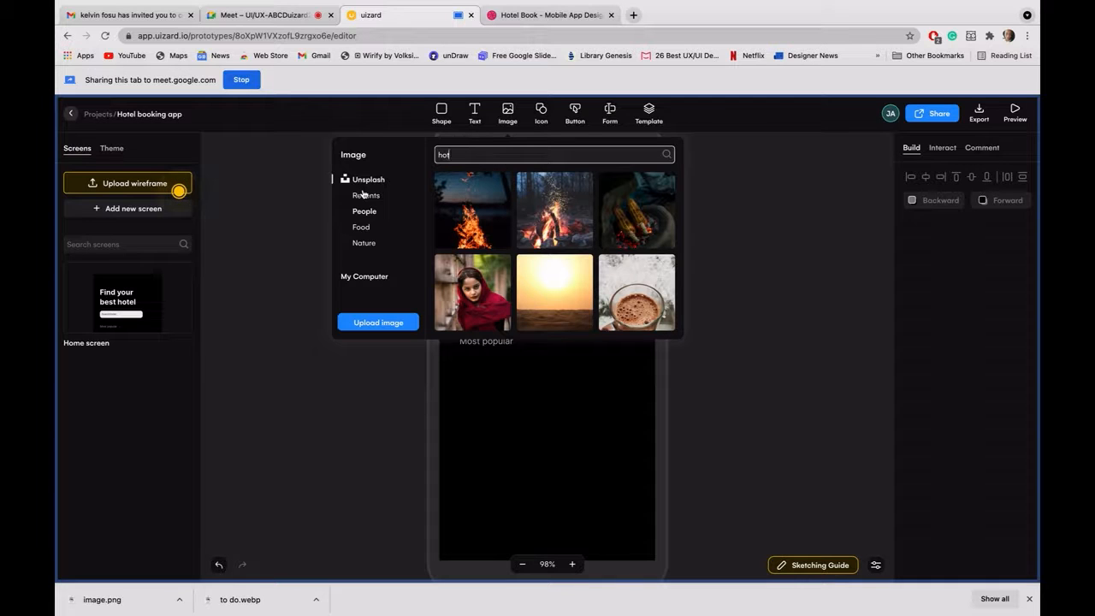
type("l")
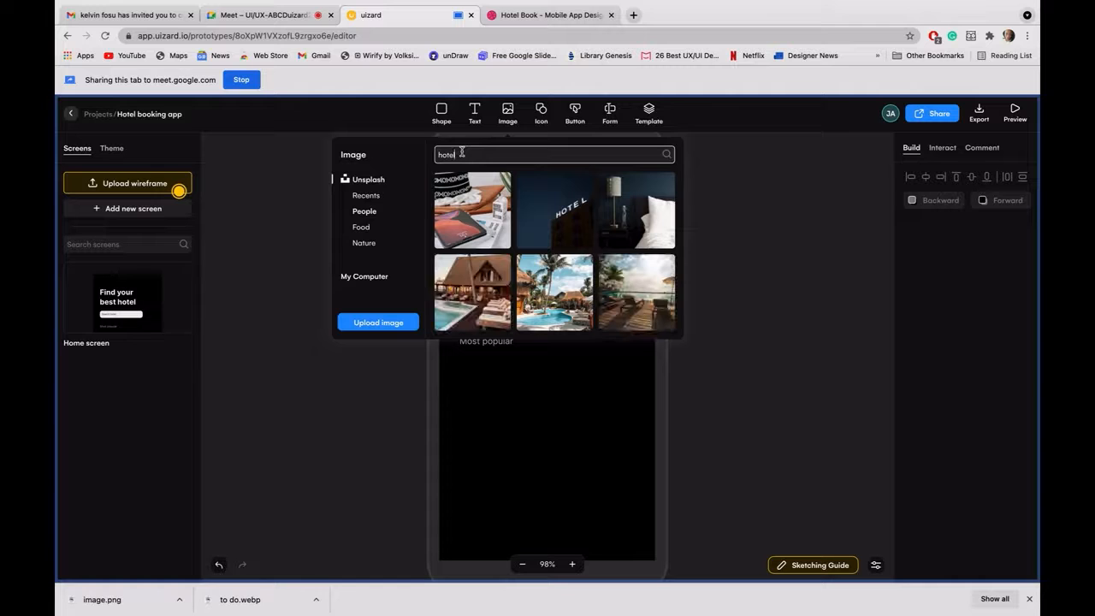
scroll(486, 223, "down", 2)
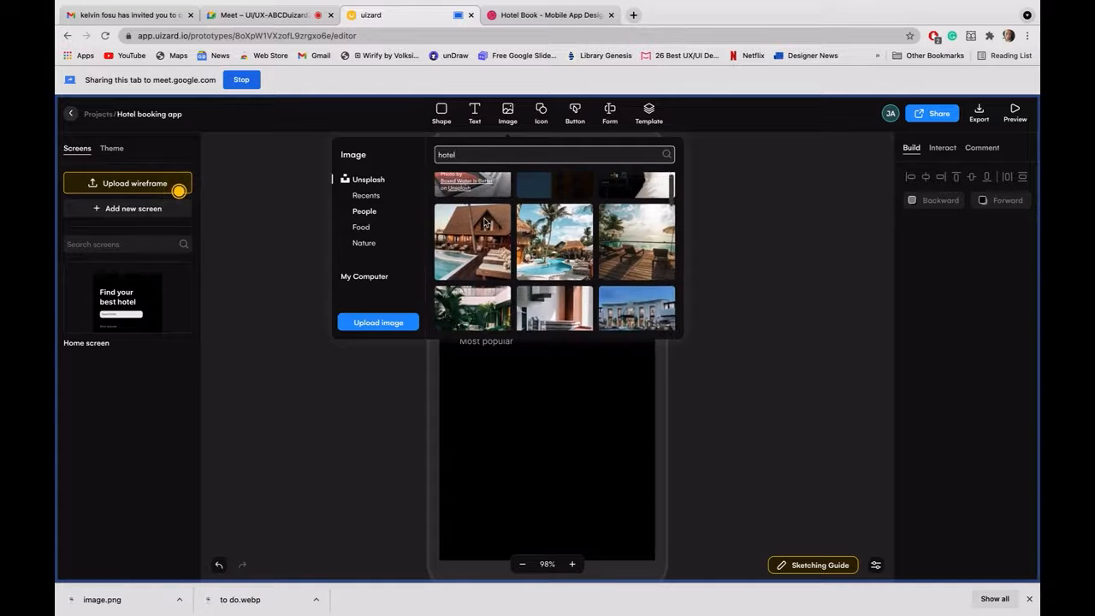
scroll(485, 223, "down", 1)
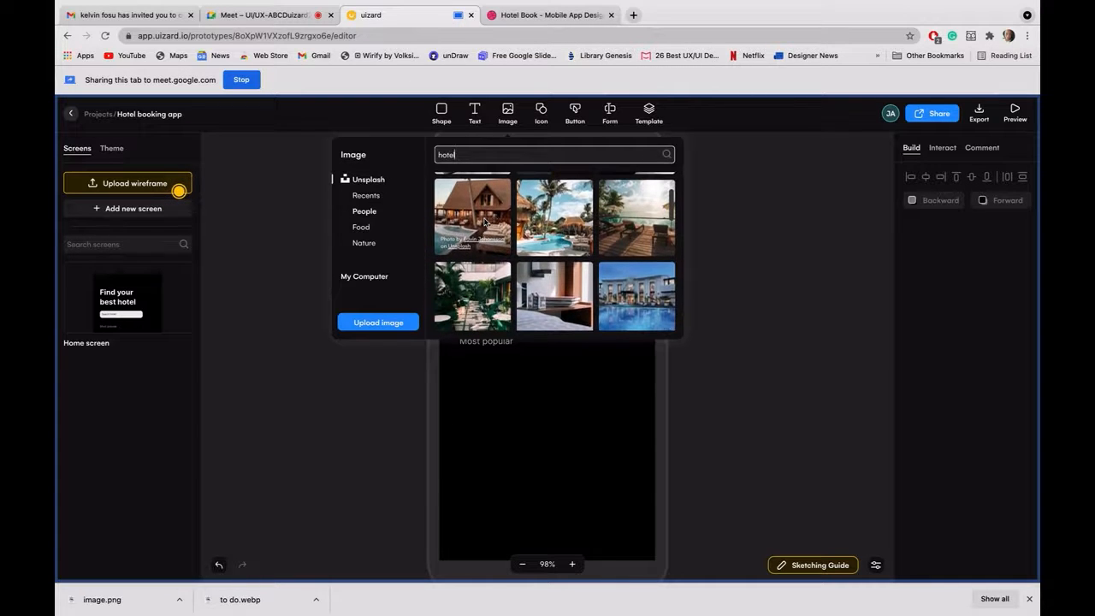
left_click(624, 224)
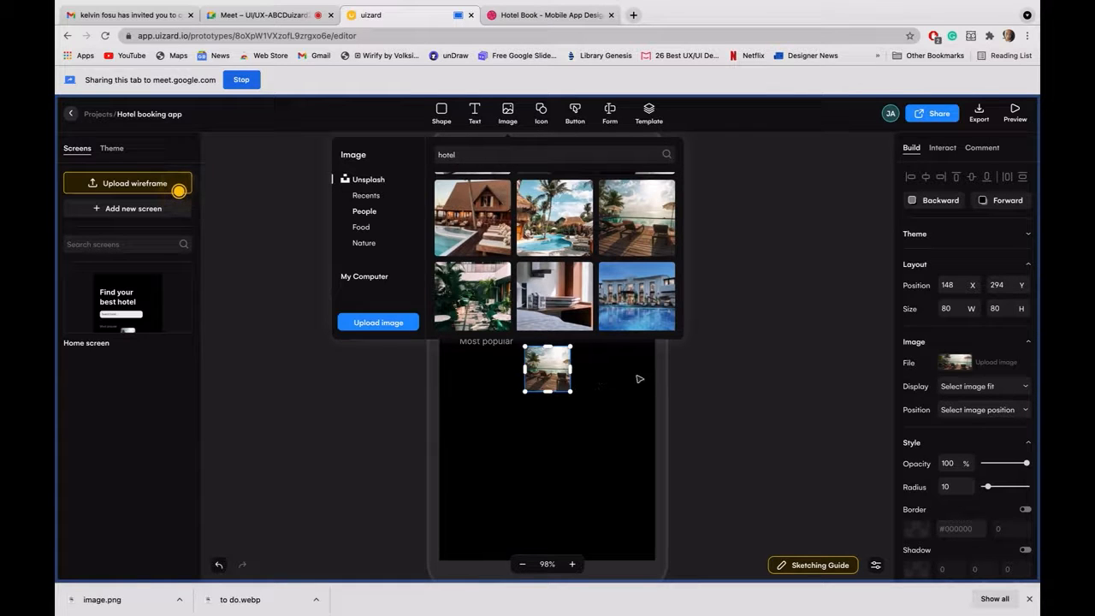
left_click(705, 365)
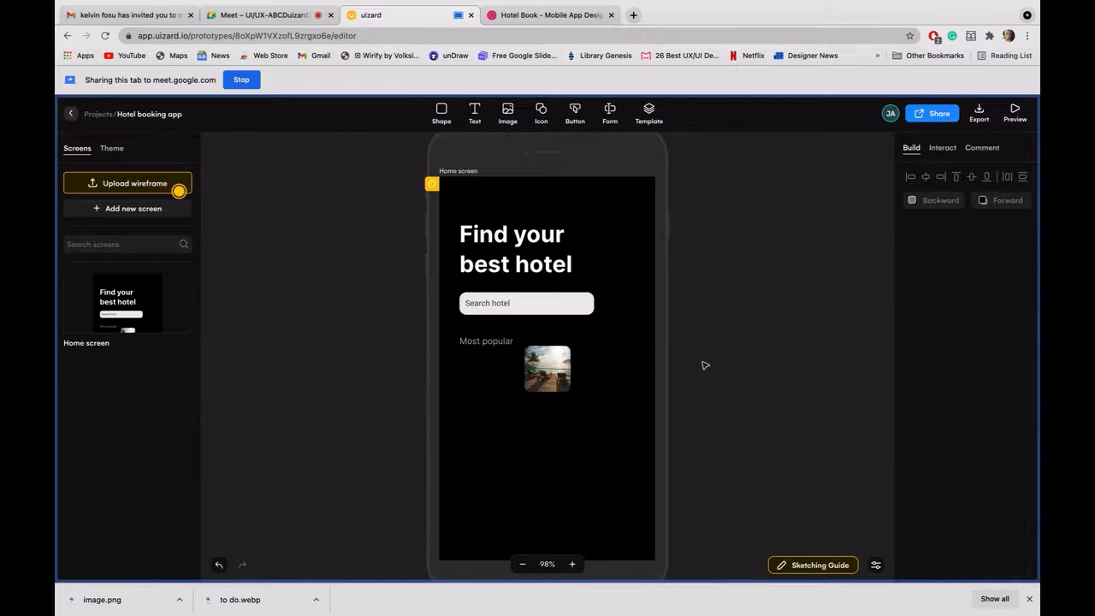
Step: Place the hotel photo below the "Most popular" label at X 35, Y 358 and enlarge it to about 227 by 234
left_click(541, 370)
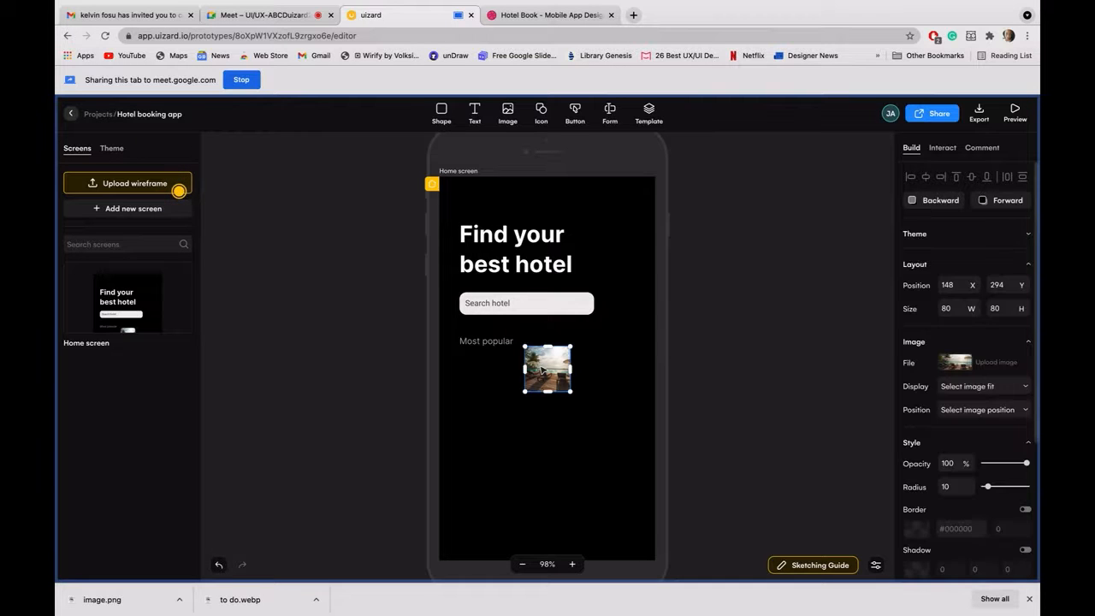
left_click_drag(541, 370, 485, 508)
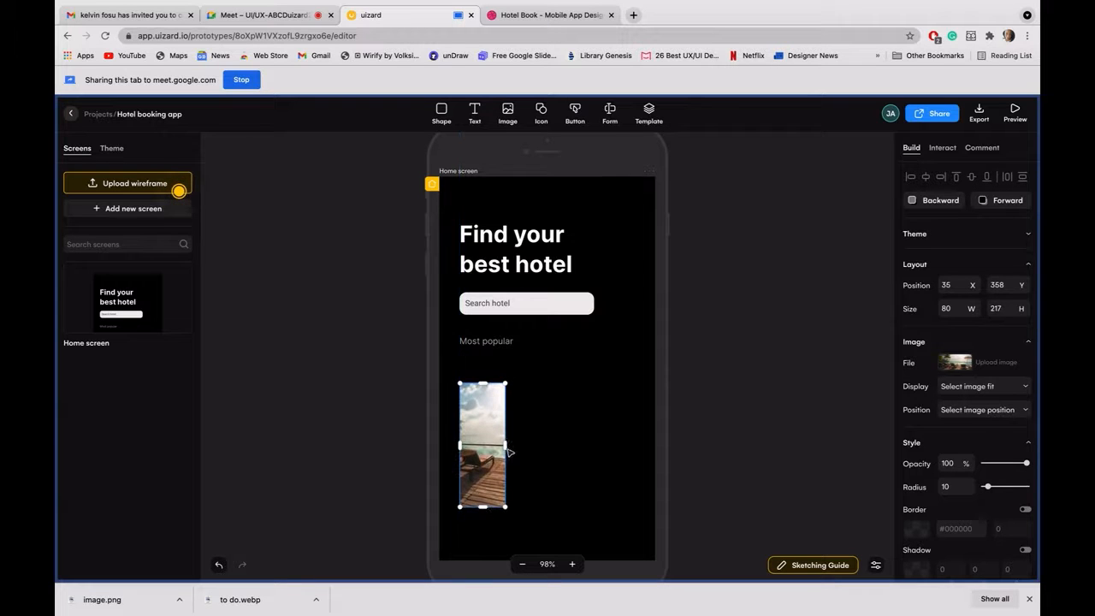
left_click_drag(508, 447, 578, 471)
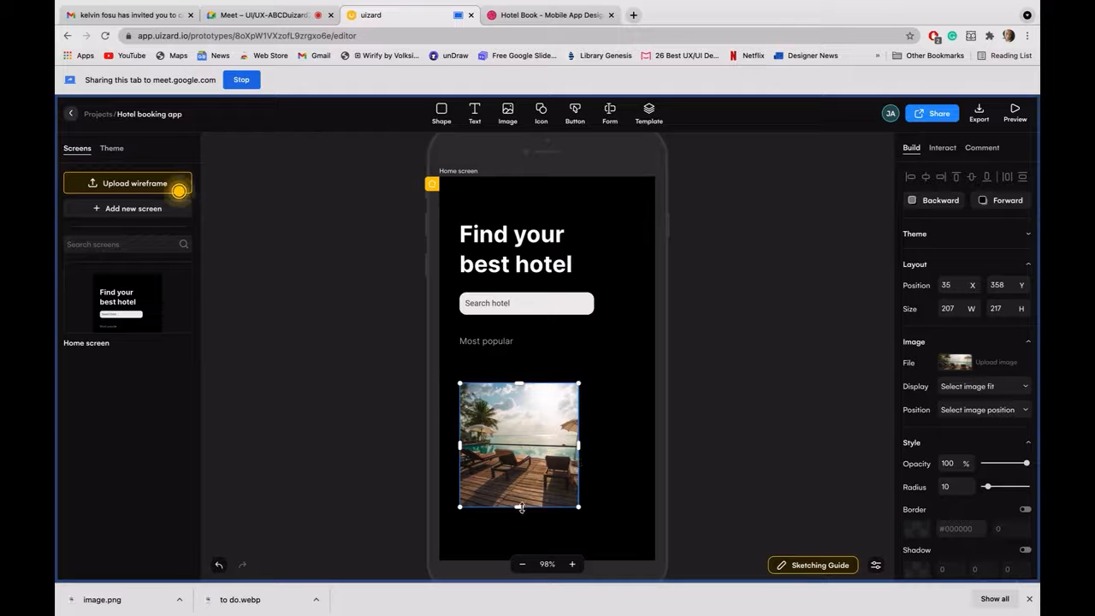
left_click_drag(520, 508, 521, 515)
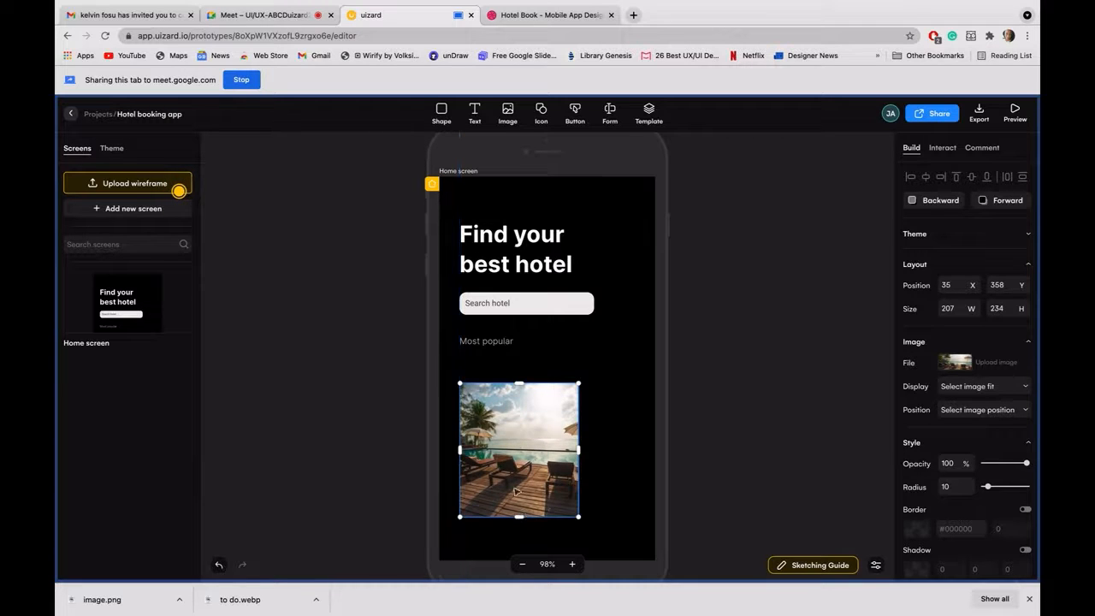
left_click_drag(579, 450, 590, 451)
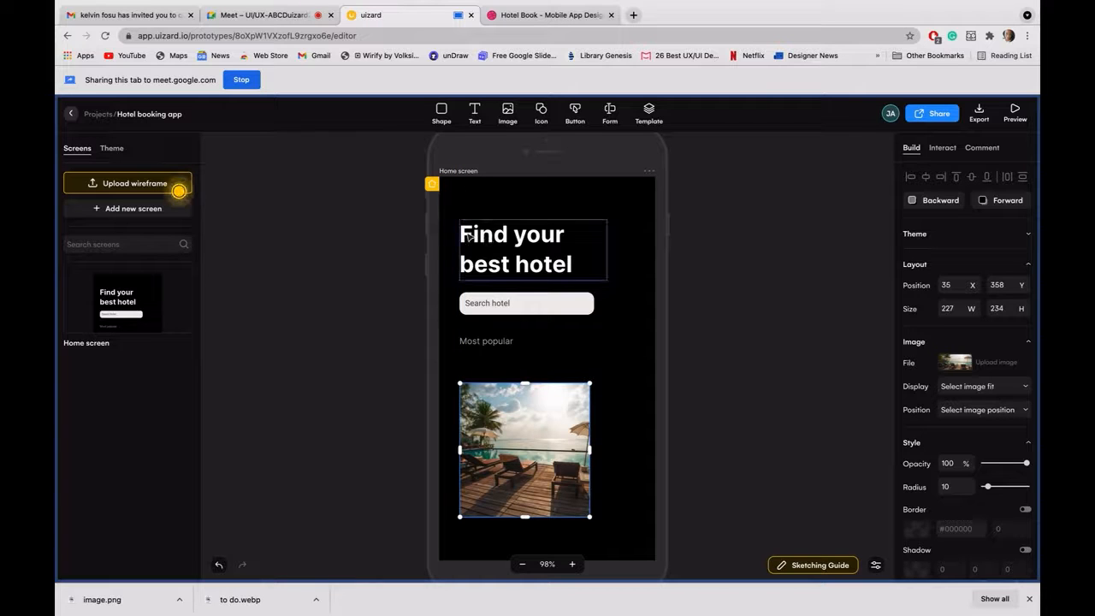
left_click(466, 271)
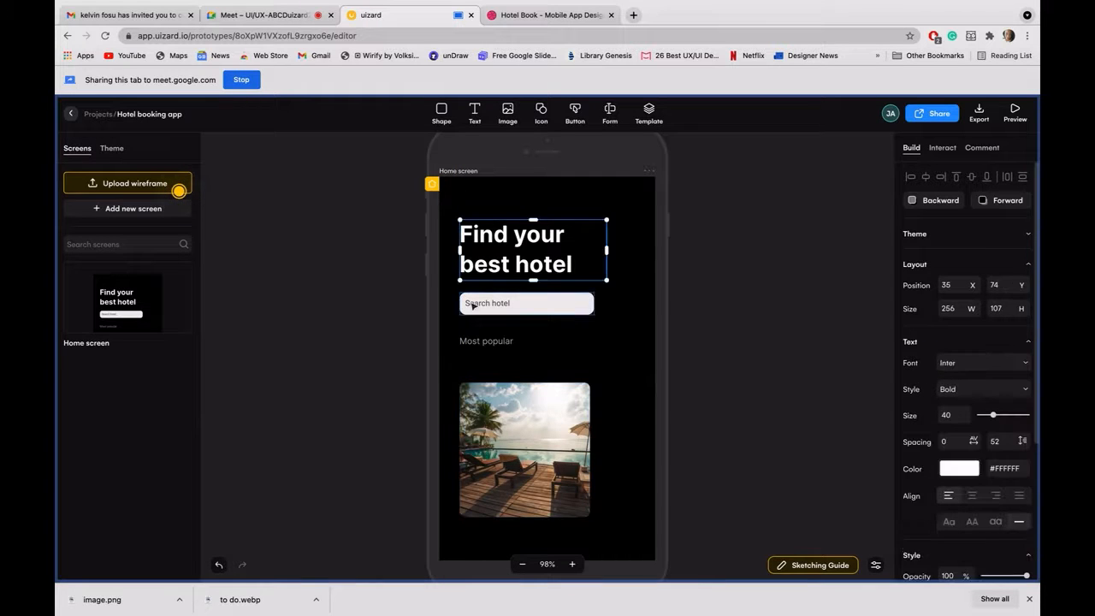
left_click(469, 303)
left_click(475, 229)
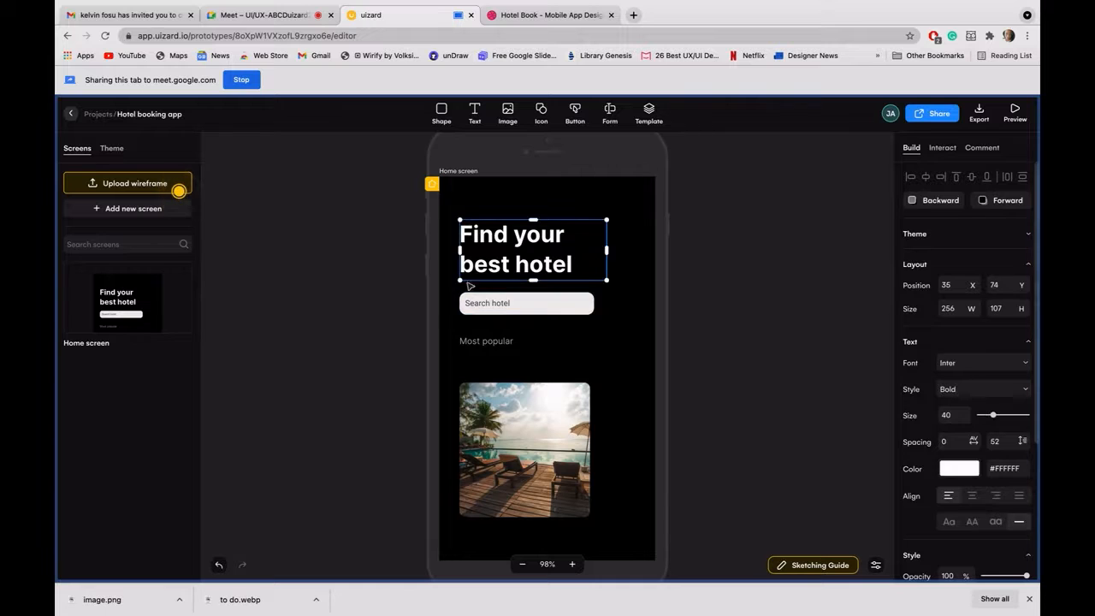
left_click(472, 306, "shift")
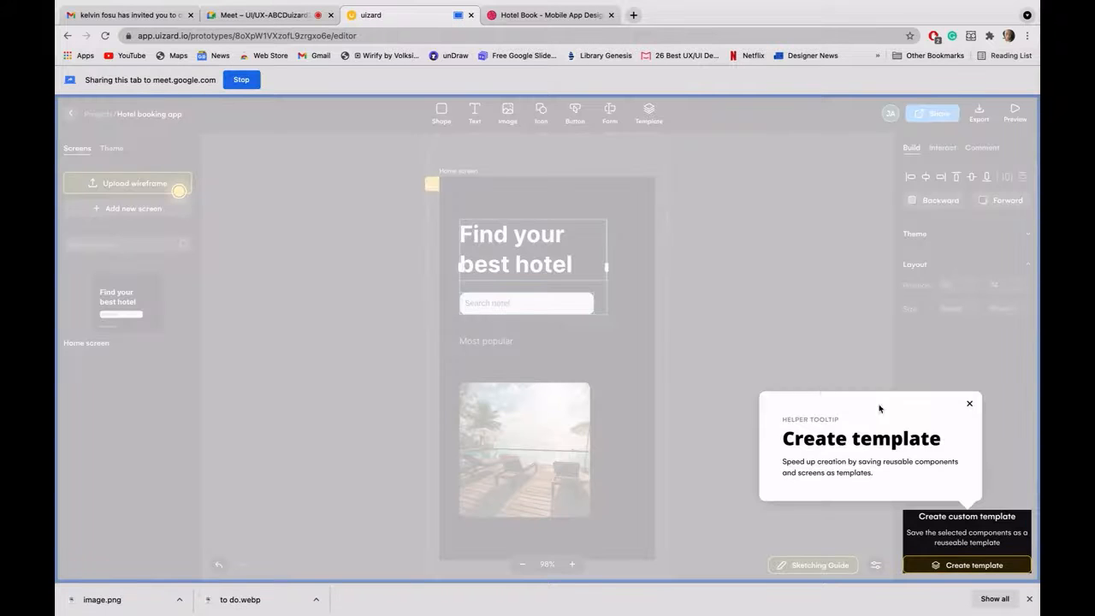
left_click(969, 404)
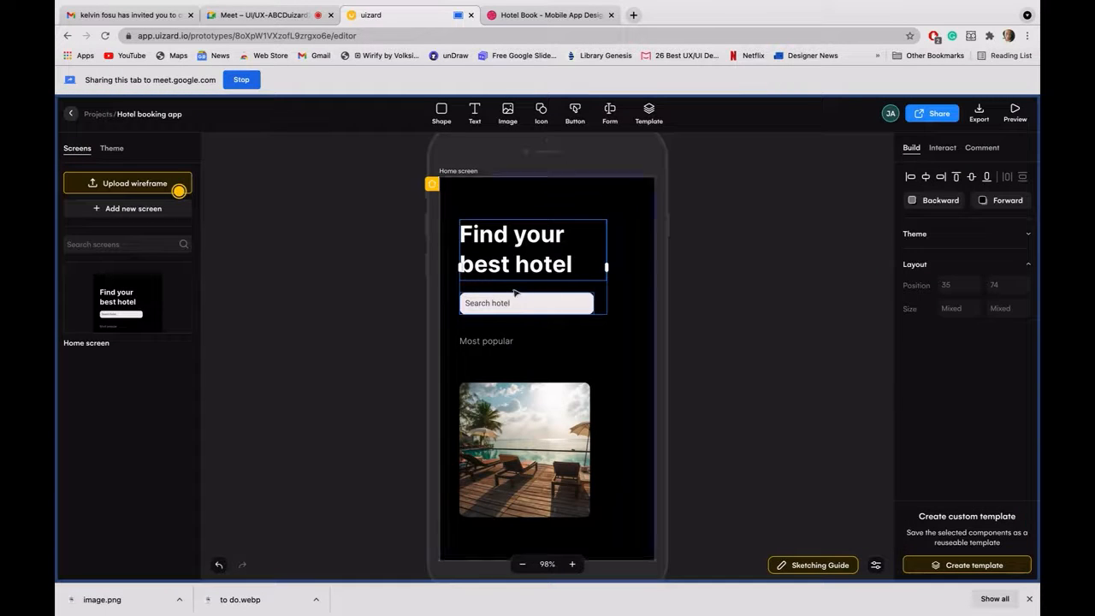
left_click(504, 349)
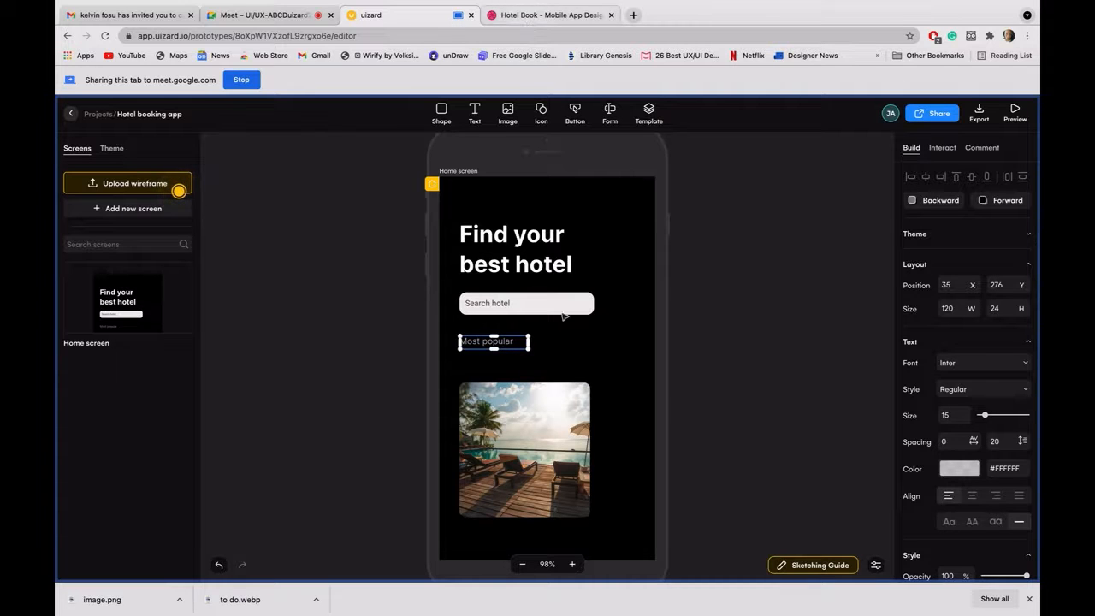
Step: Move the sun lounger photo up to Y 320, closer to the "Most popular" label, and resize it to about 192 by 251
left_click(556, 495)
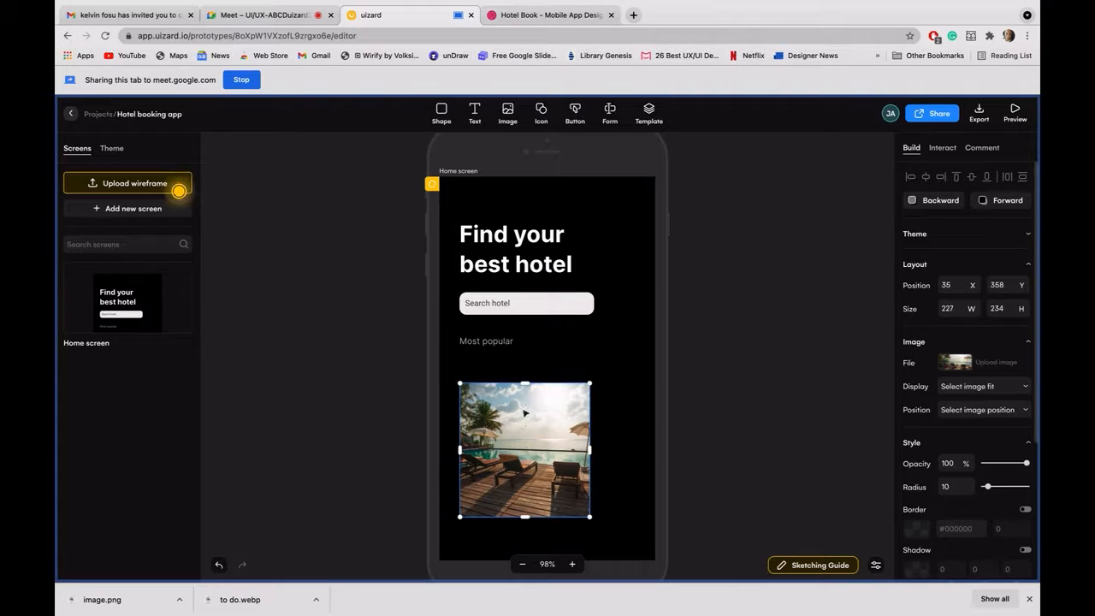
mouse_move(526, 412)
left_mouse_down()
mouse_move(525, 388)
mouse_move(524, 399)
left_mouse_up()
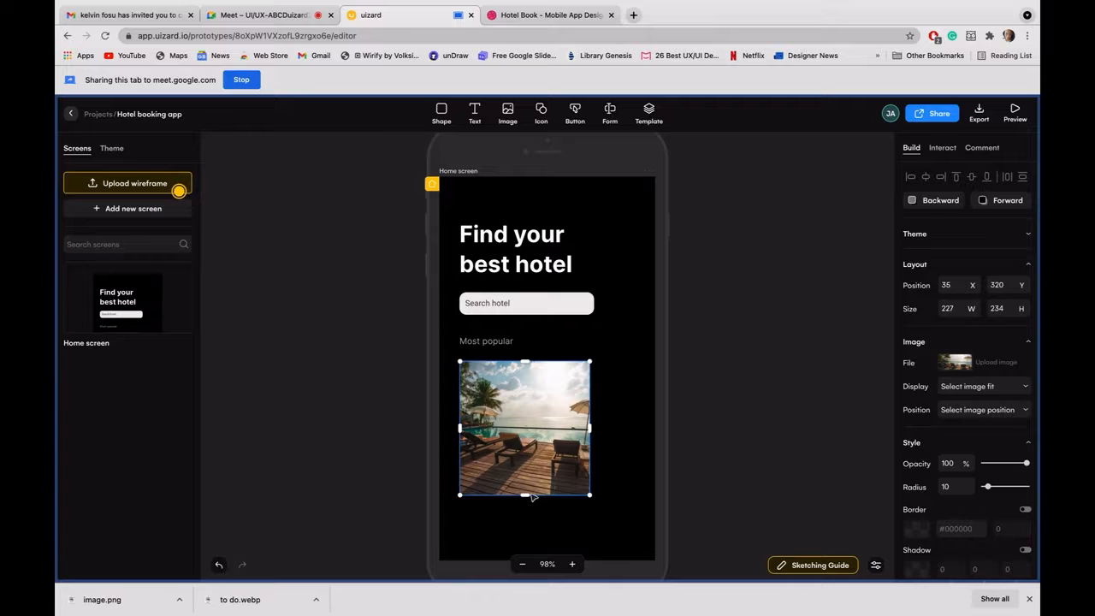
left_click_drag(528, 497, 528, 506)
left_click_drag(591, 435, 571, 435)
left_click(598, 490)
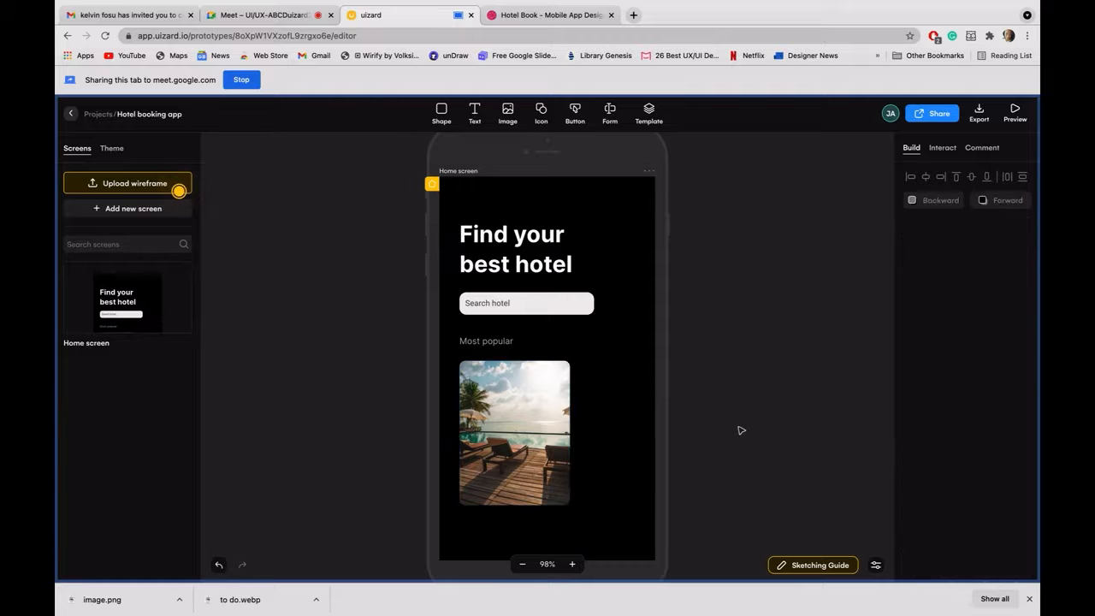
Step: Show the Dribbble Hotel Book design in the meeting, examine its home screen's image card proportions, and return to sharing the Uizard tab
left_click(505, 15)
left_click(329, 84)
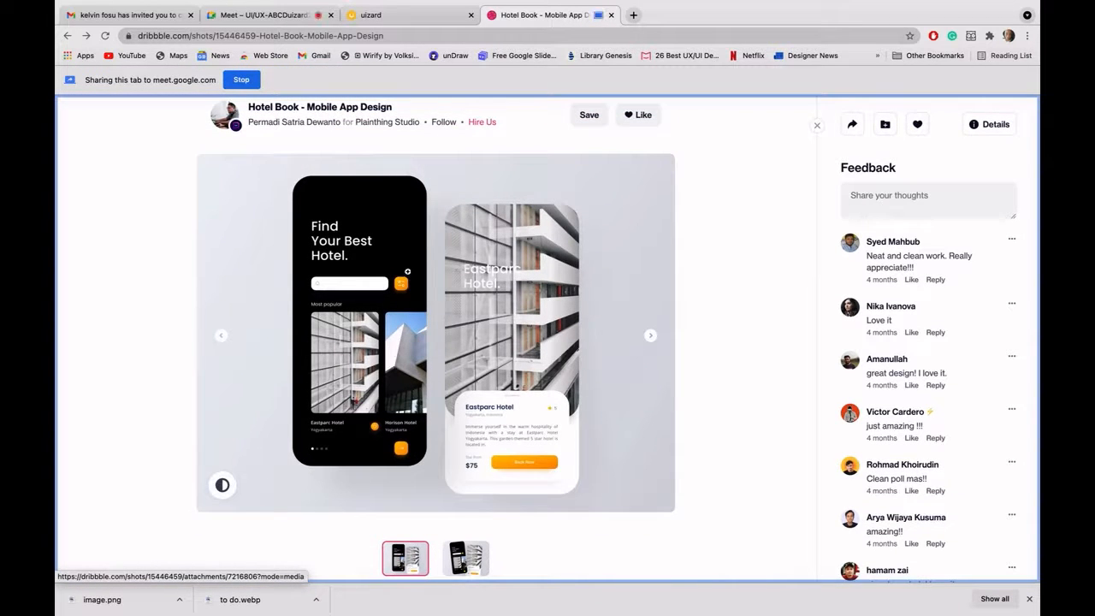
left_click(440, 21)
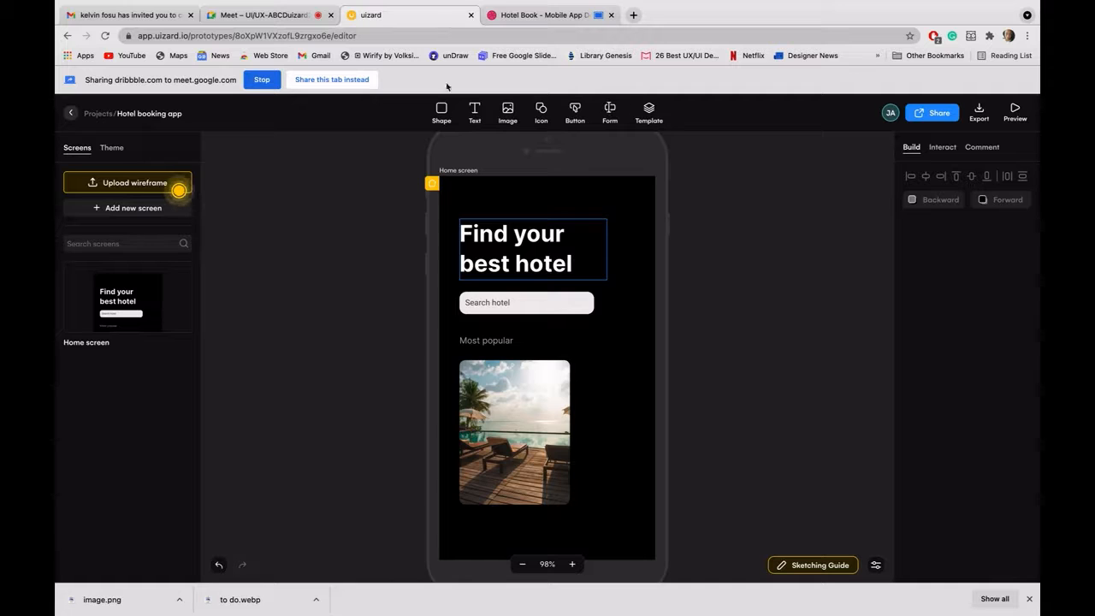
left_click(355, 81)
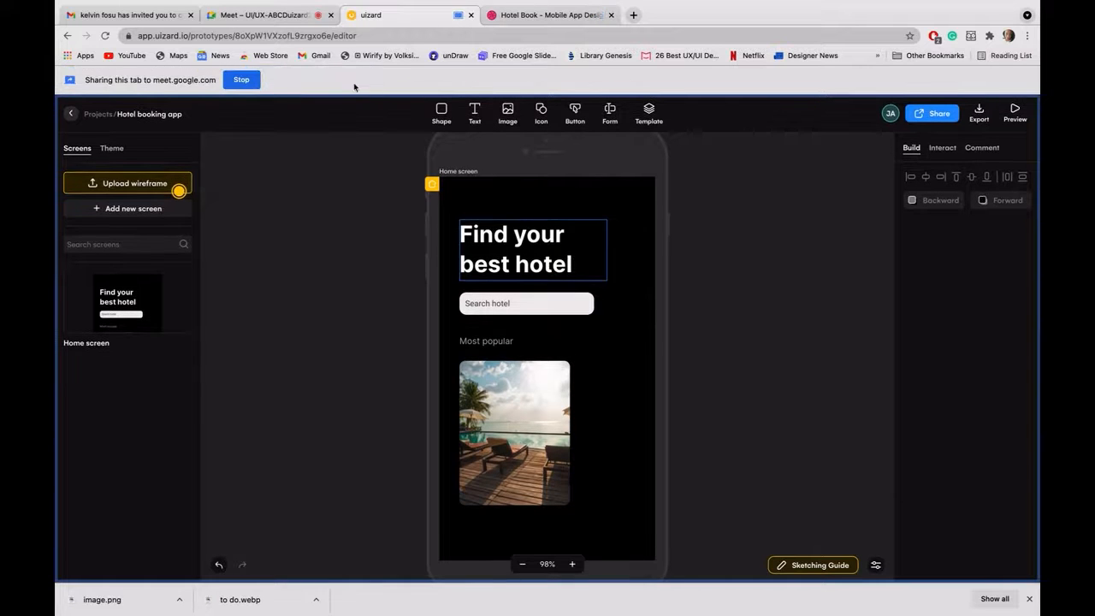
Step: Increase the sun lounger photo's height to about 264, keeping its width
left_click(523, 501)
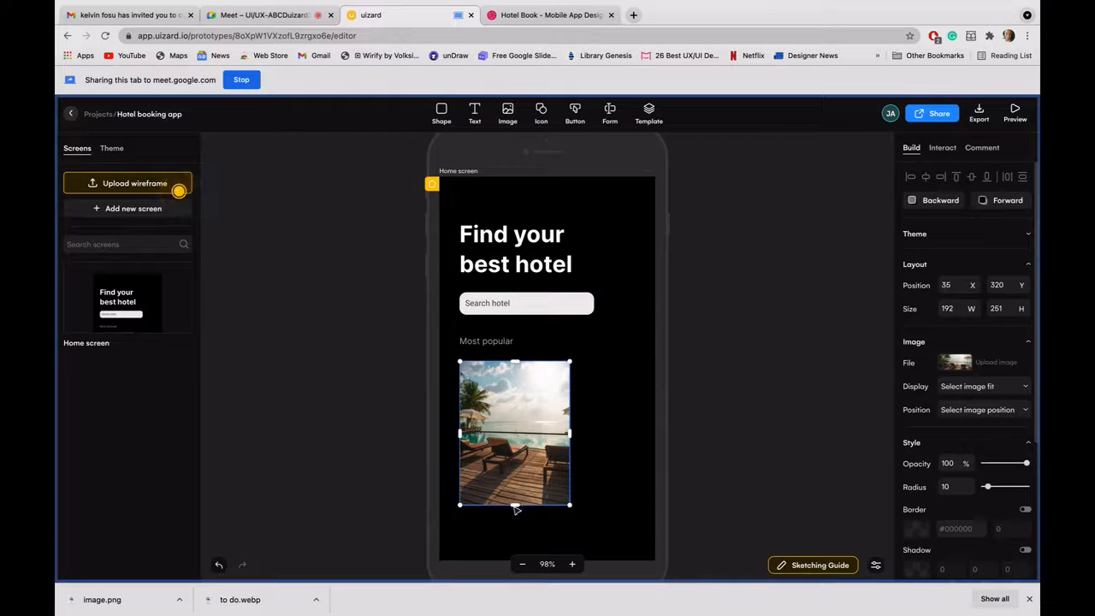
left_click_drag(517, 504, 517, 512)
left_click(631, 482)
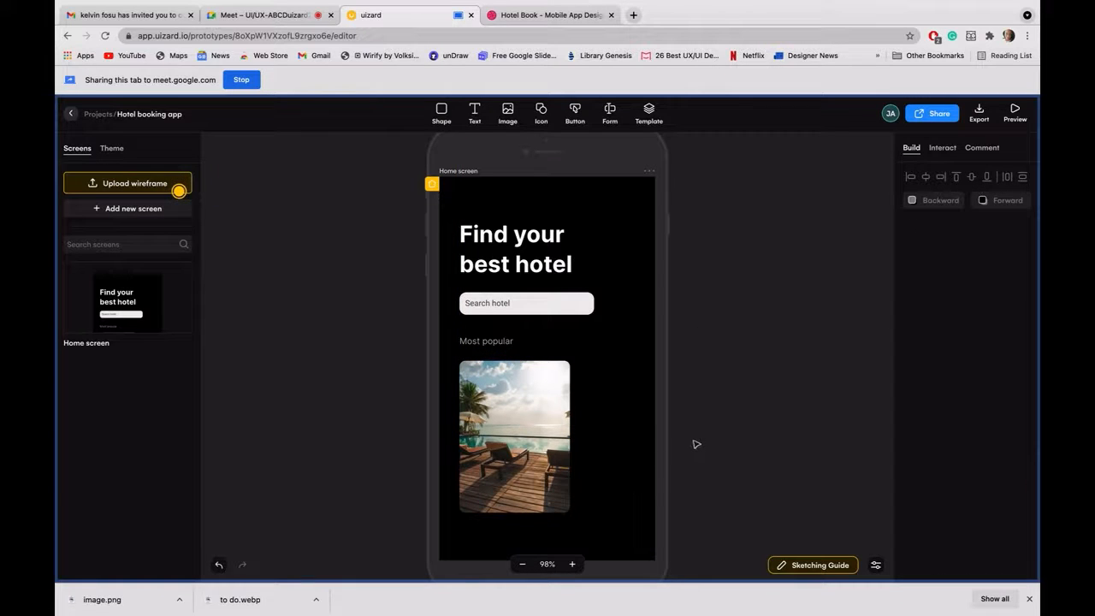
Step: Search the Unsplash images for "hotel" and insert the photo of the bedroom with purple curtains into the home screen
left_click(508, 112)
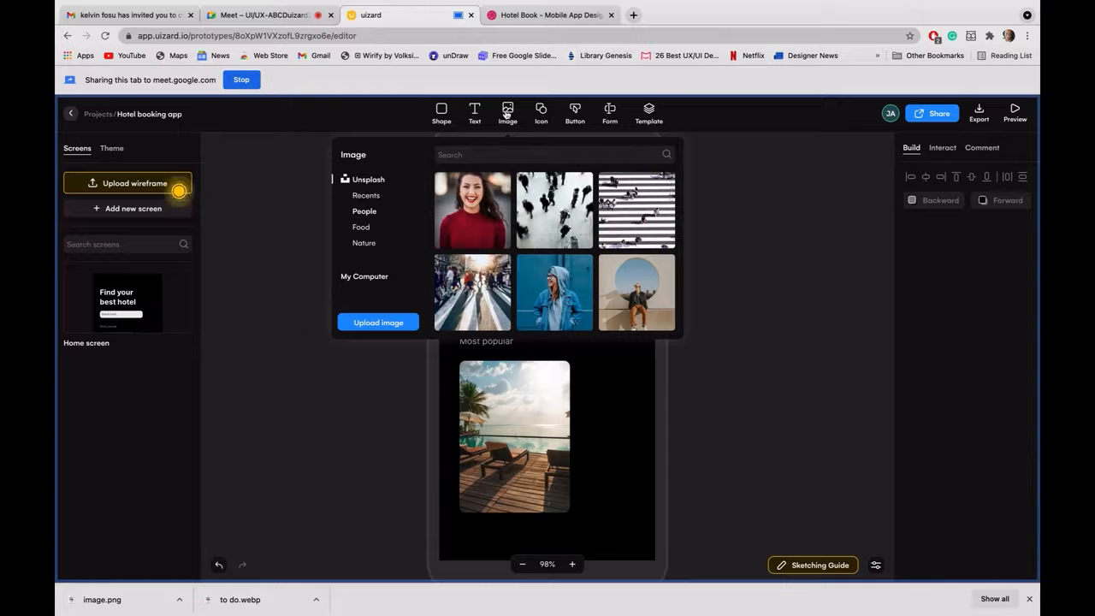
left_click(516, 159)
type("hot")
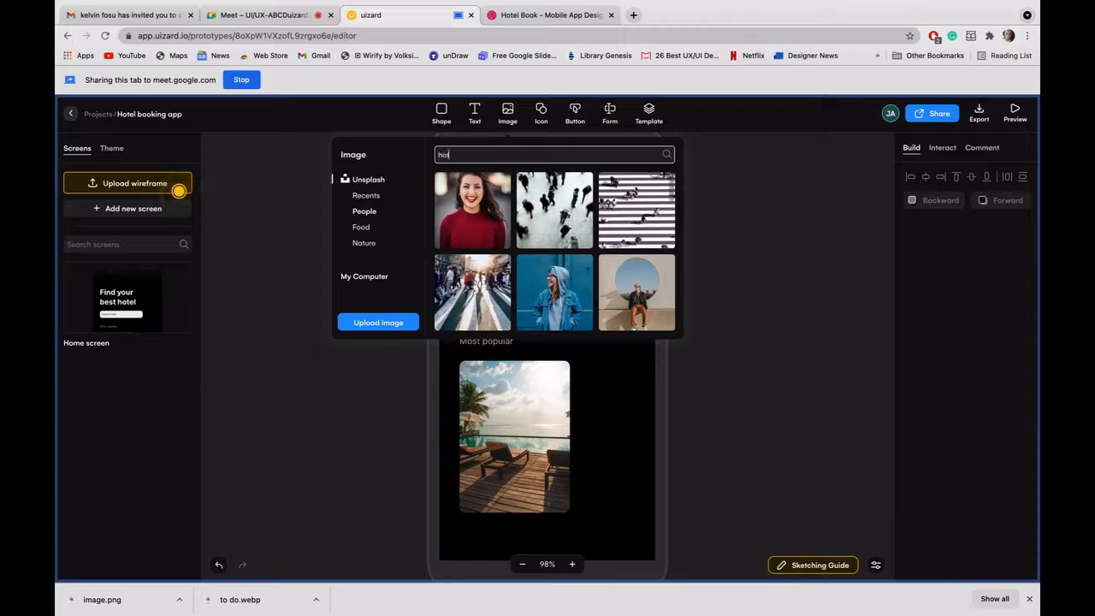
type("el")
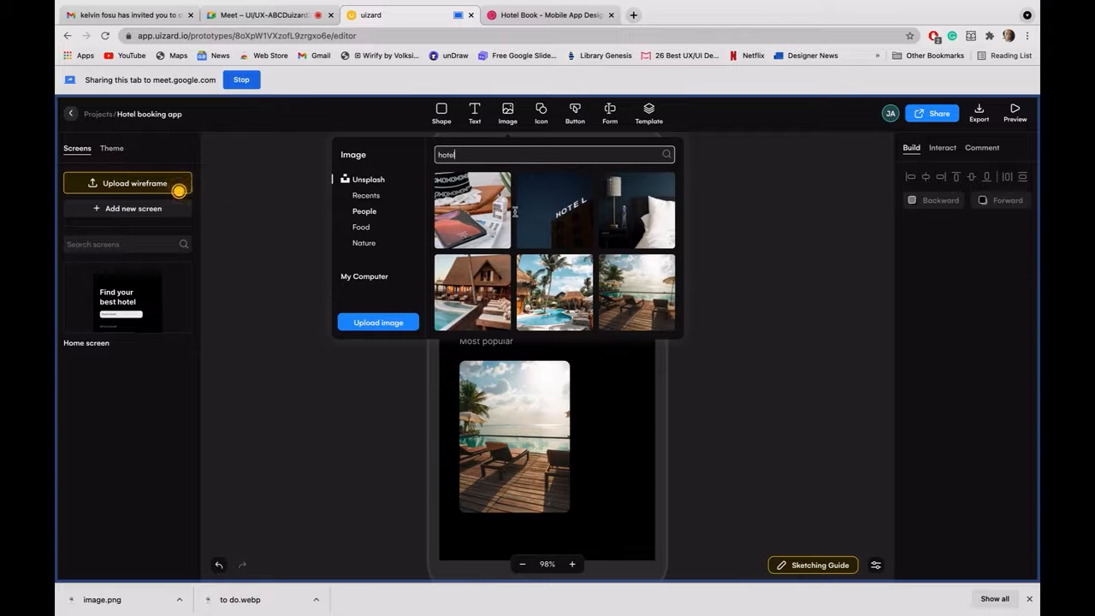
scroll(530, 284, "down", 1)
scroll(530, 284, "down", 1)
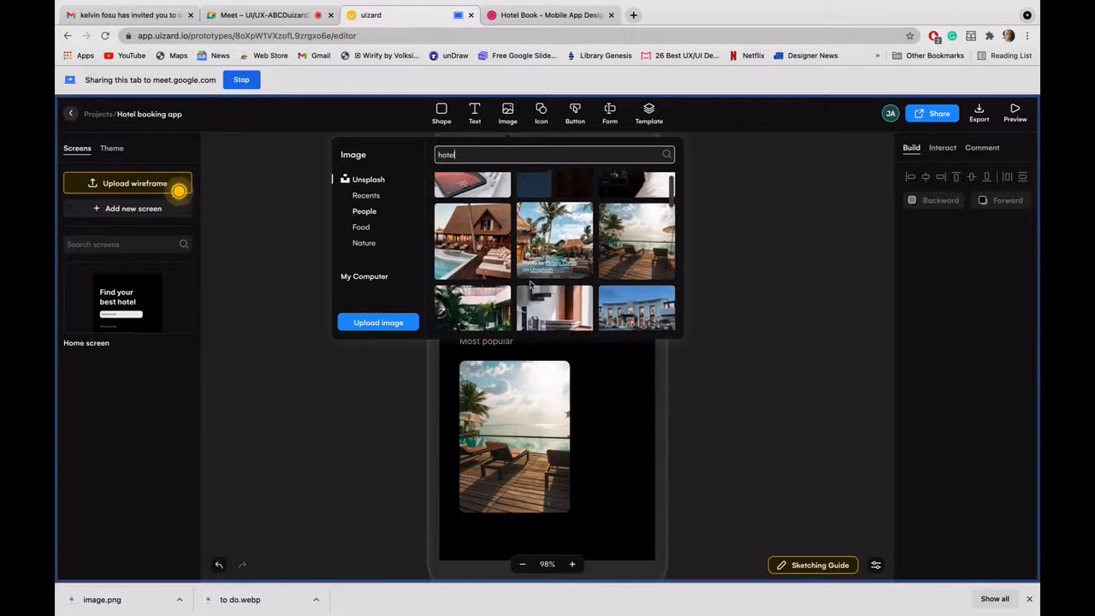
scroll(531, 284, "down", 2)
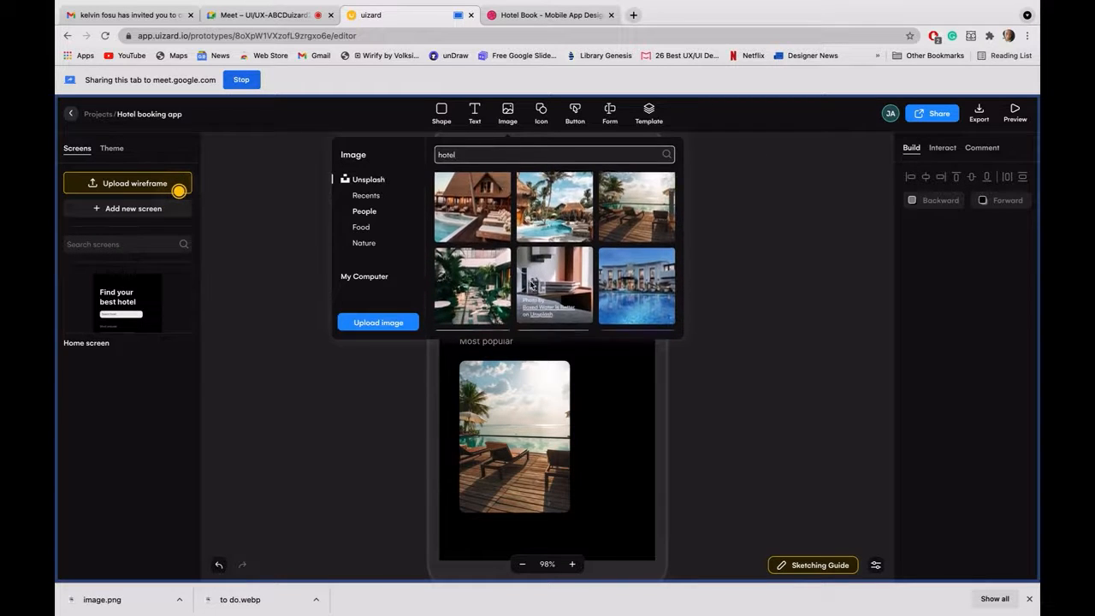
scroll(530, 285, "down", 3)
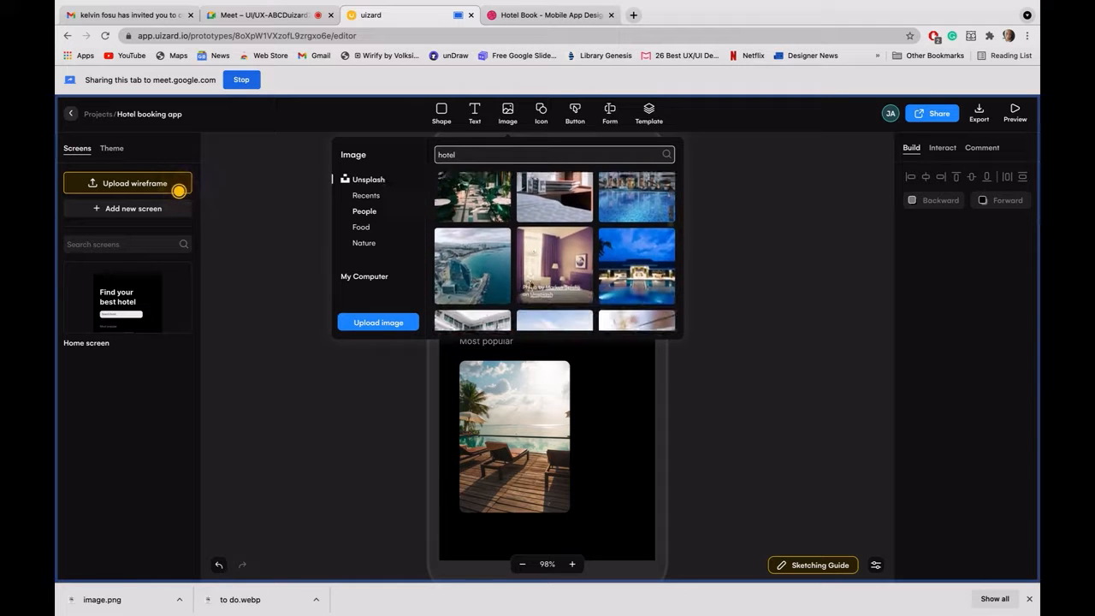
scroll(530, 285, "down", 2)
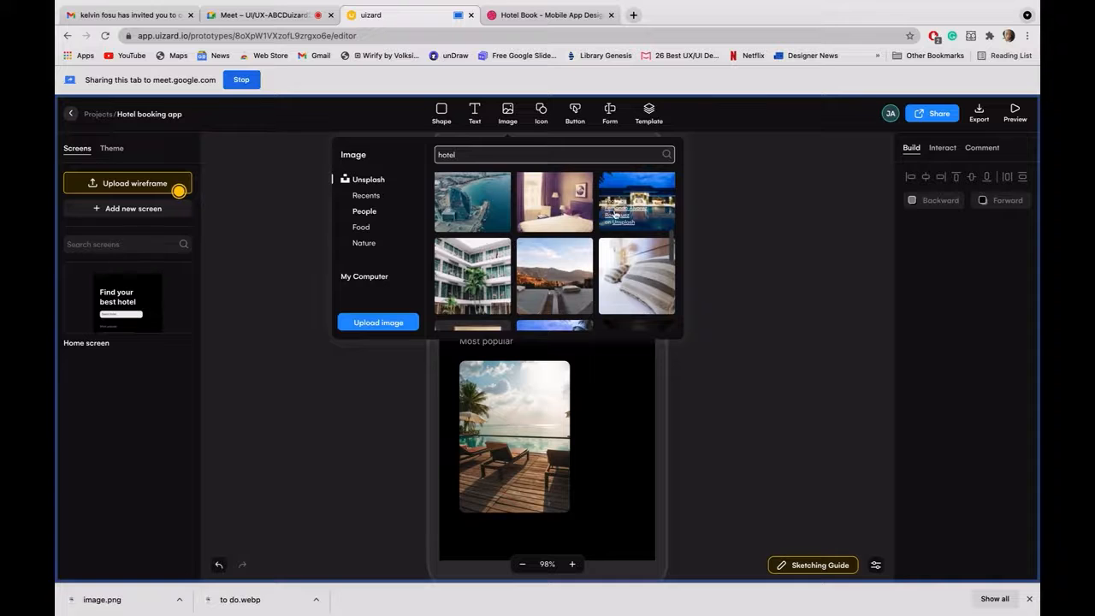
scroll(599, 218, "up", 1)
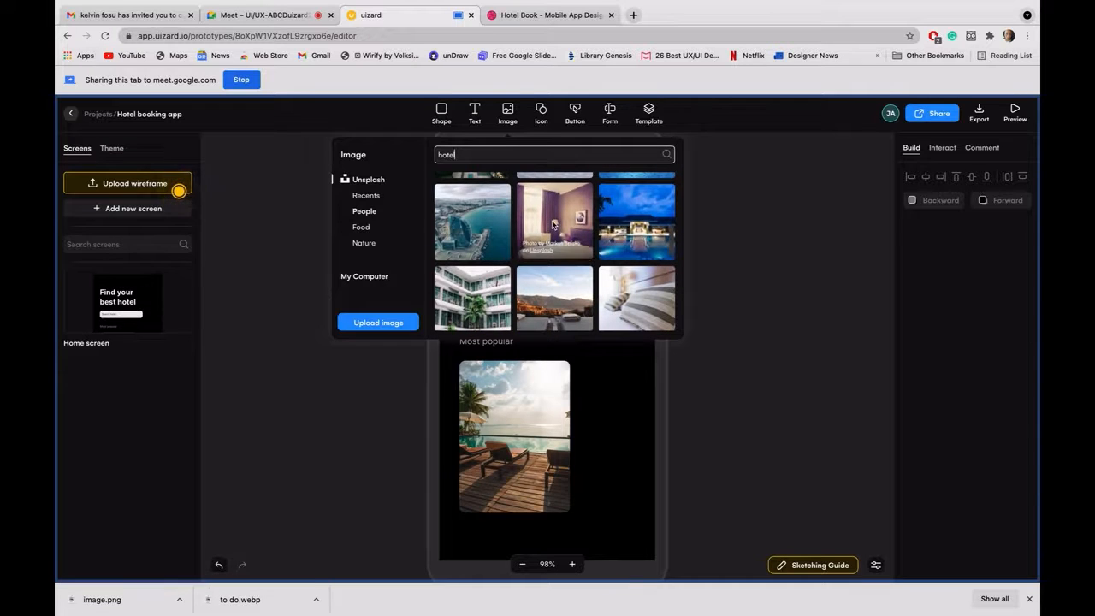
left_click(553, 224)
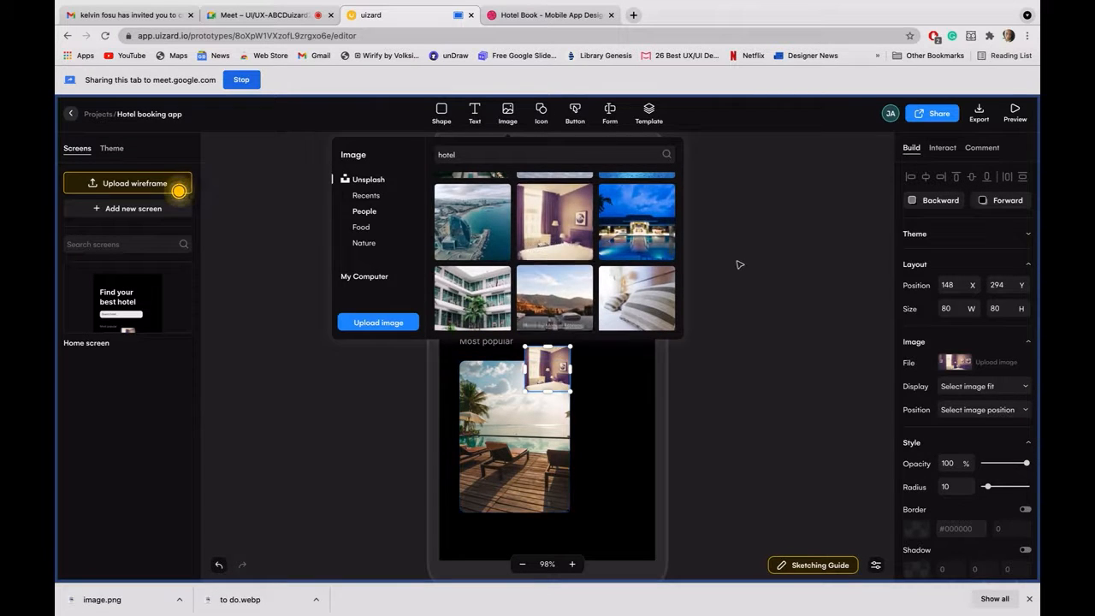
left_click(741, 264)
Step: Place the bedroom photo beside the sun lounger photo at X 247, Y 320 and match its size of 192 by 264
left_click_drag(544, 370, 614, 514)
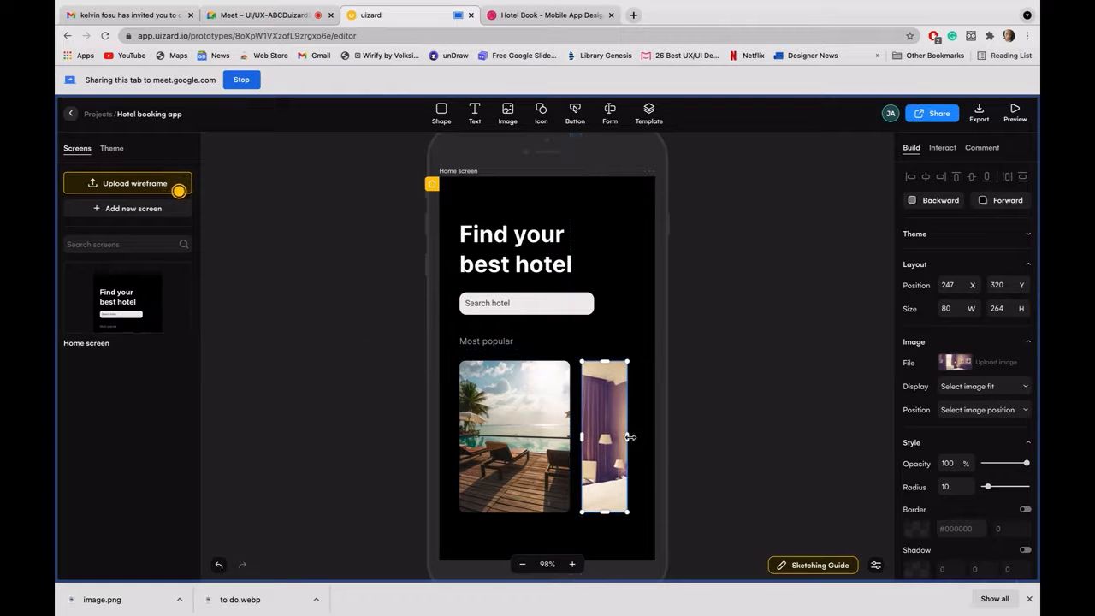
left_click_drag(629, 438, 687, 436)
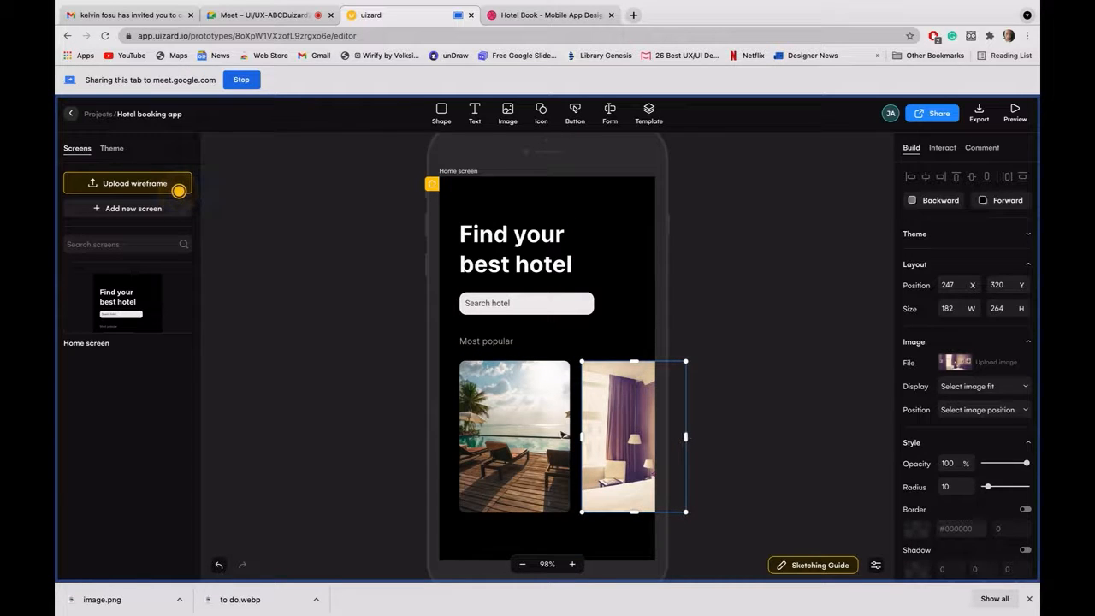
left_click(499, 432)
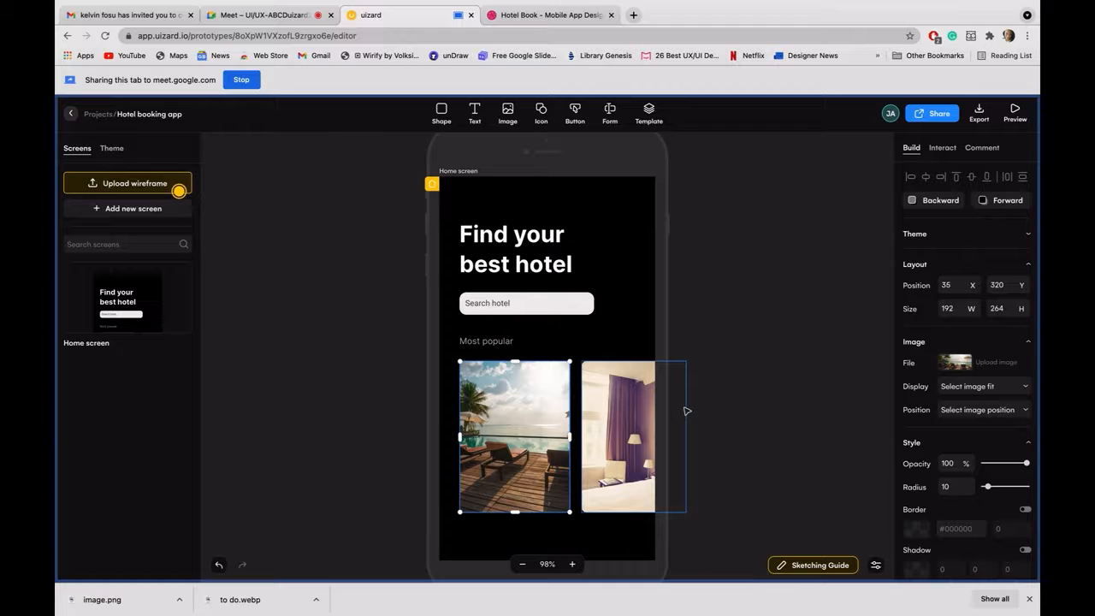
double_click(938, 309)
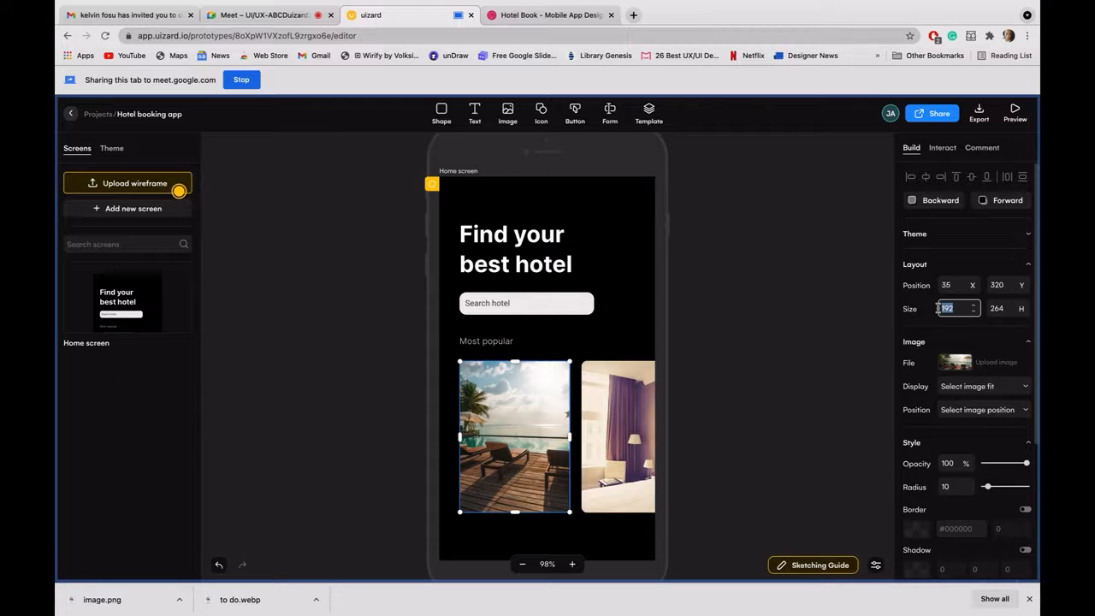
left_click(605, 447)
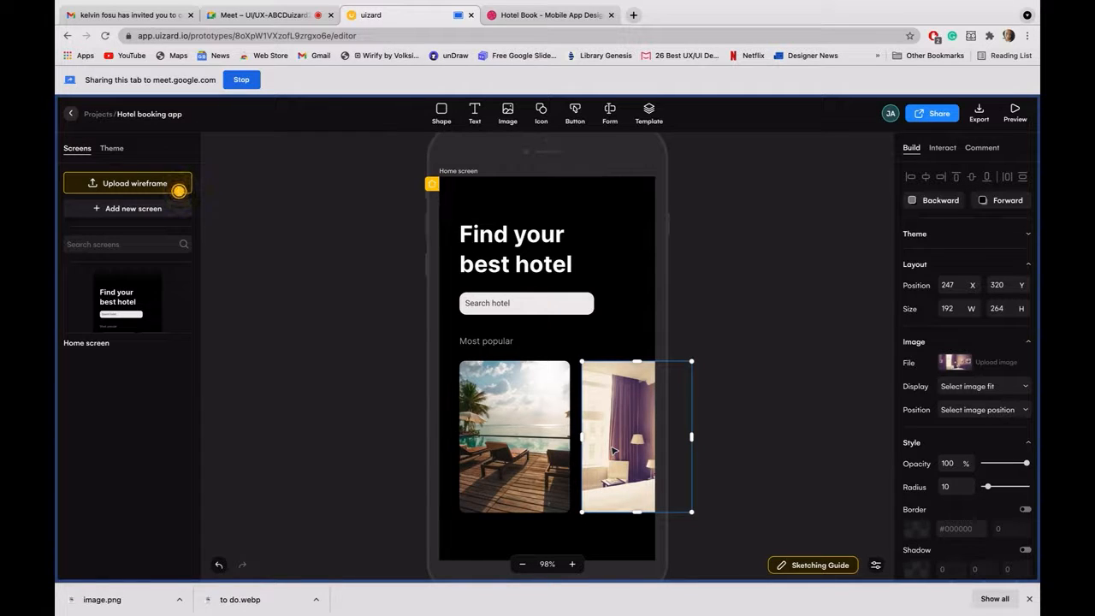
left_click(534, 426)
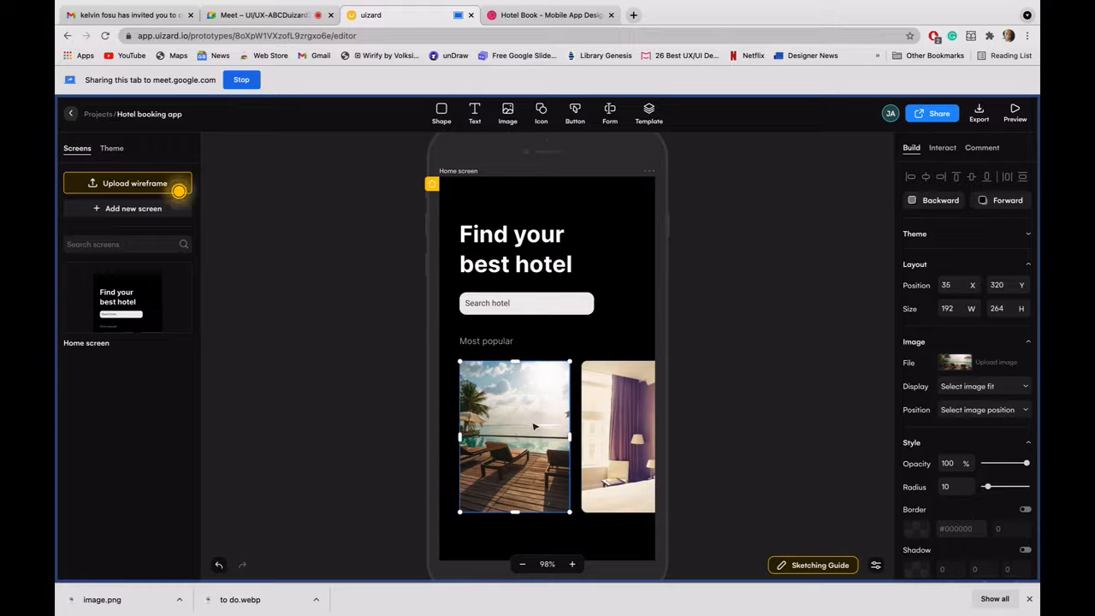
left_click(625, 421)
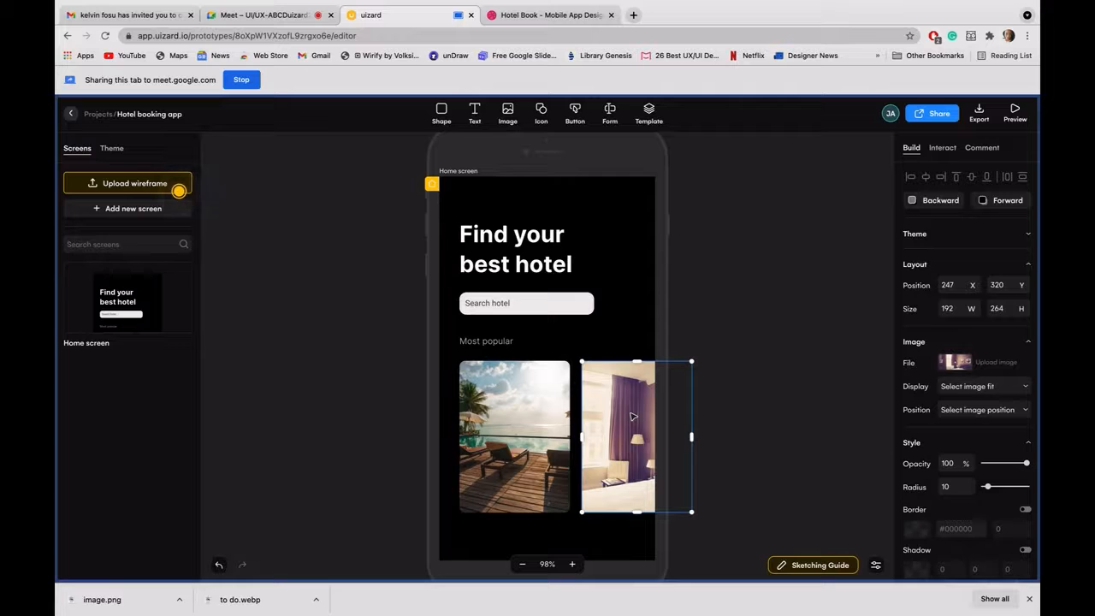
Step: Extend the home screen downward to a height of about 769 to make room below the hotel photos
scroll(488, 344, "down", 1)
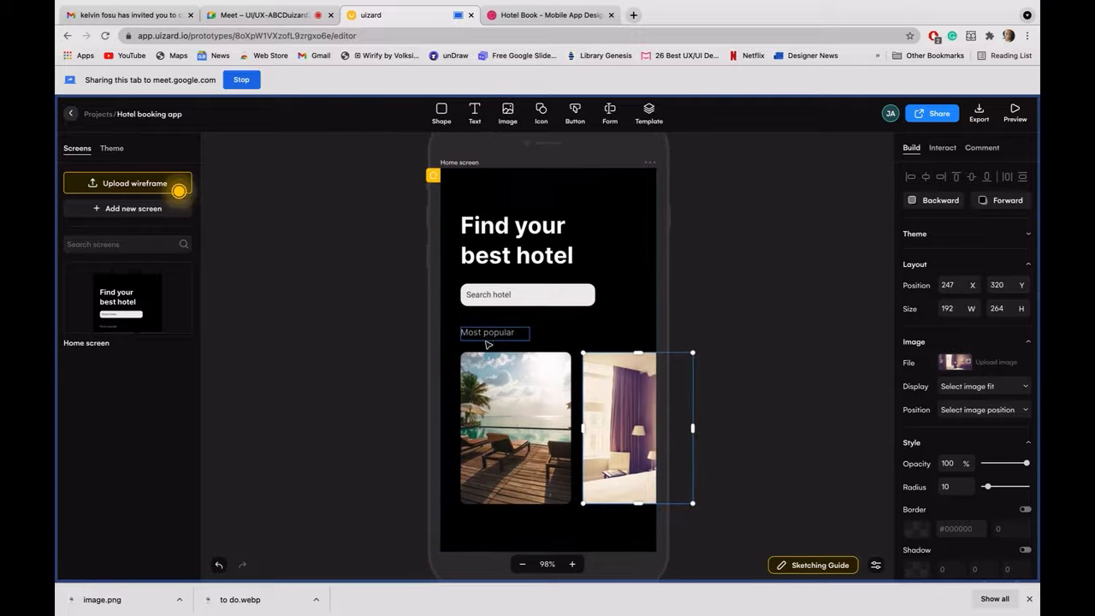
scroll(488, 344, "down", 3)
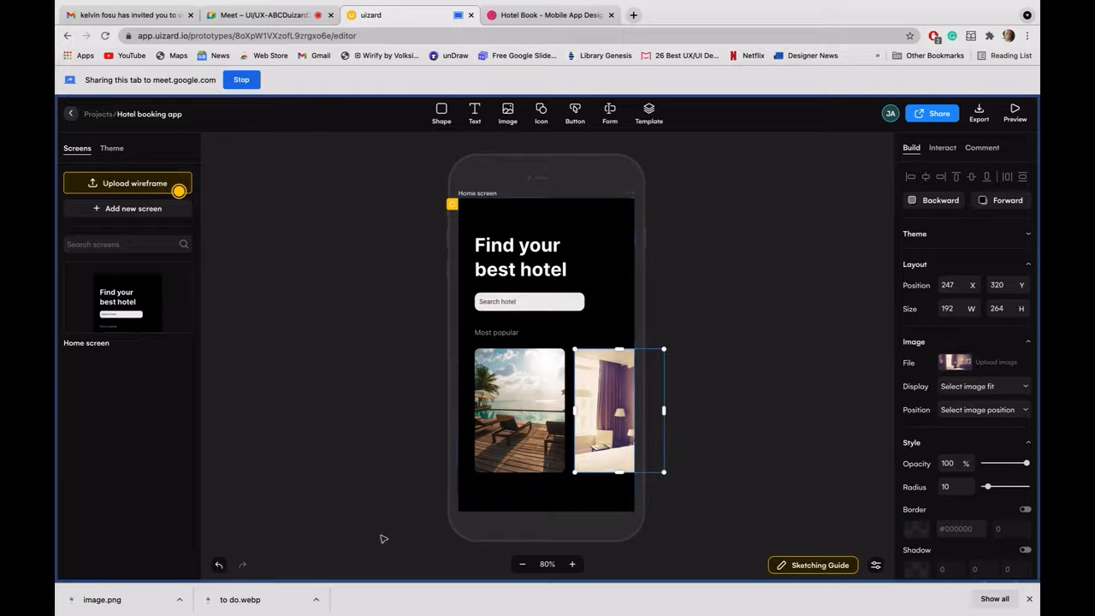
left_click(551, 502)
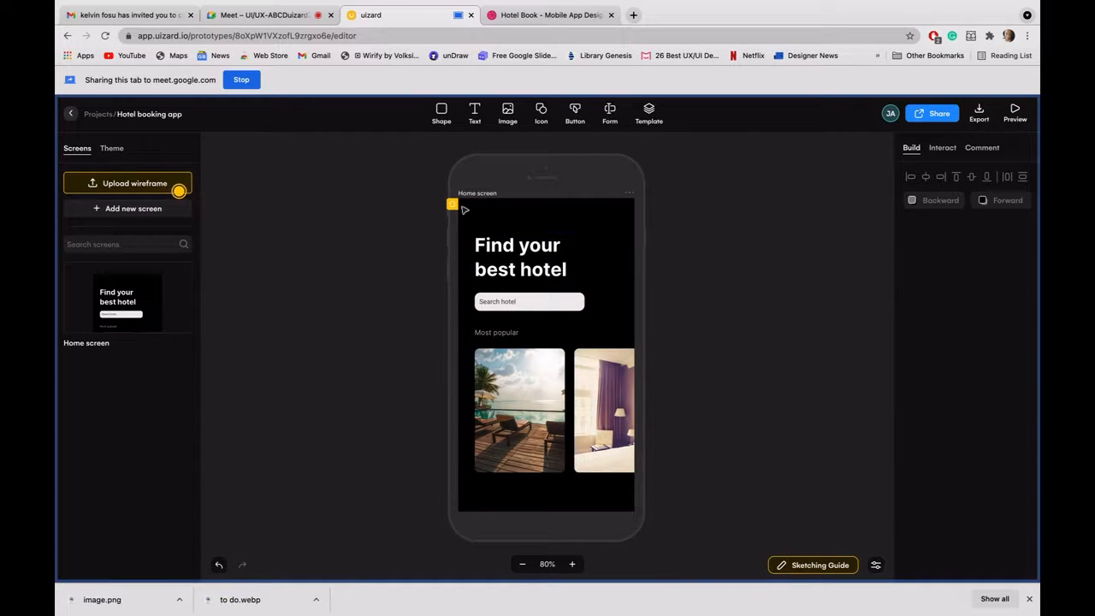
left_click(548, 514)
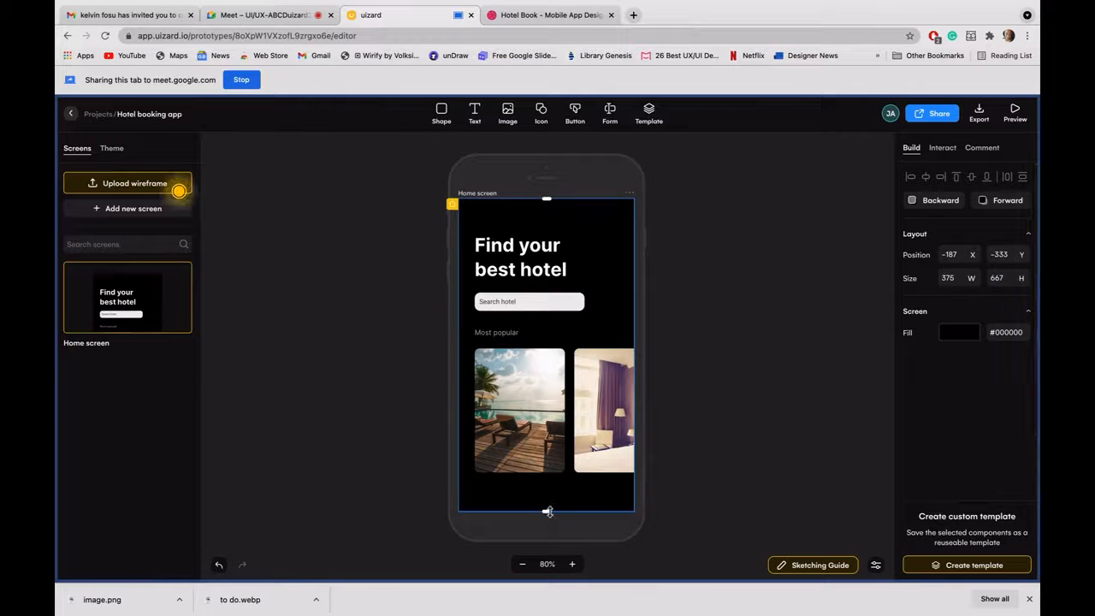
left_click_drag(548, 512, 548, 559)
key("super+z")
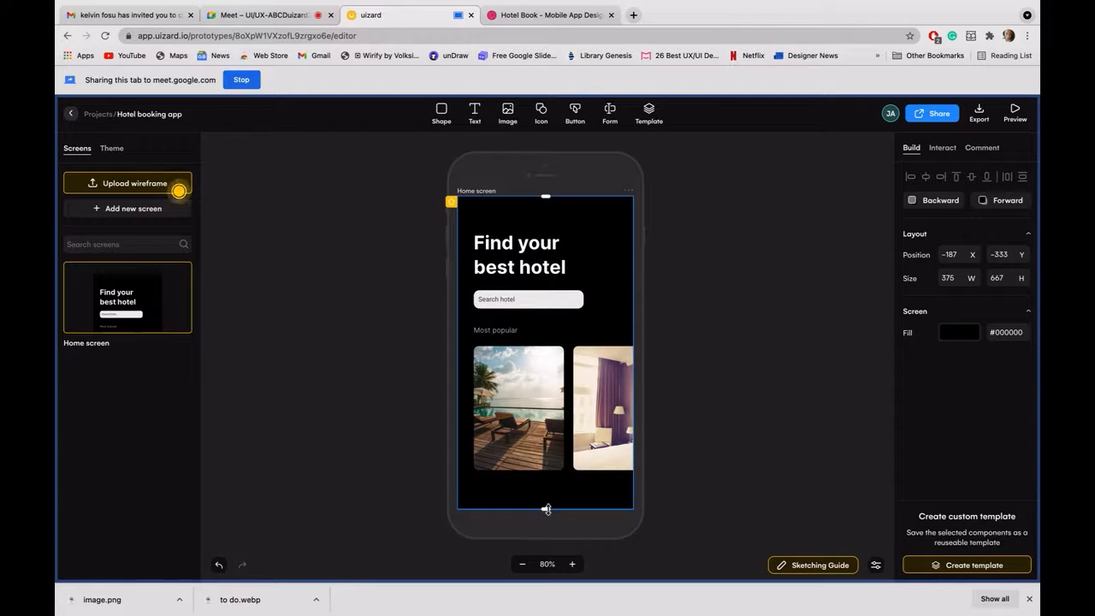
left_click_drag(546, 509, 540, 561)
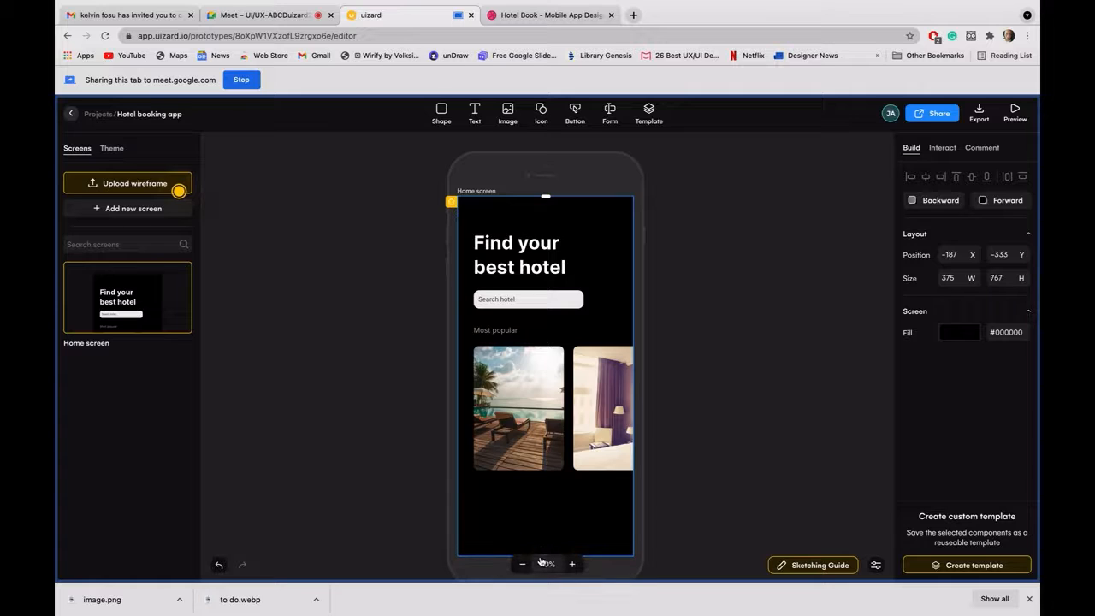
key("super+z")
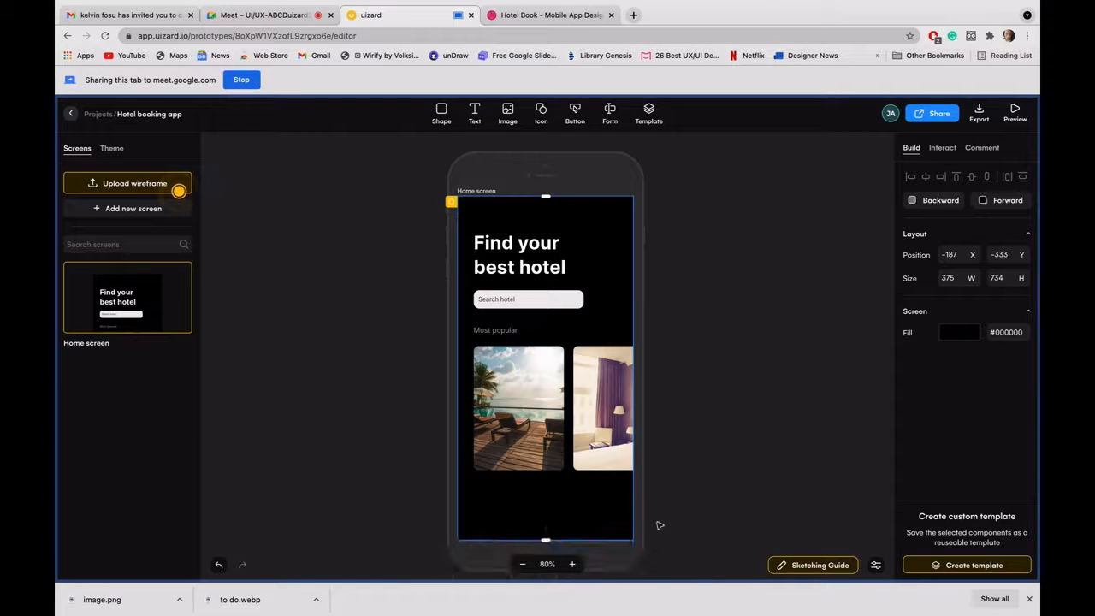
left_click_drag(633, 514, 638, 561)
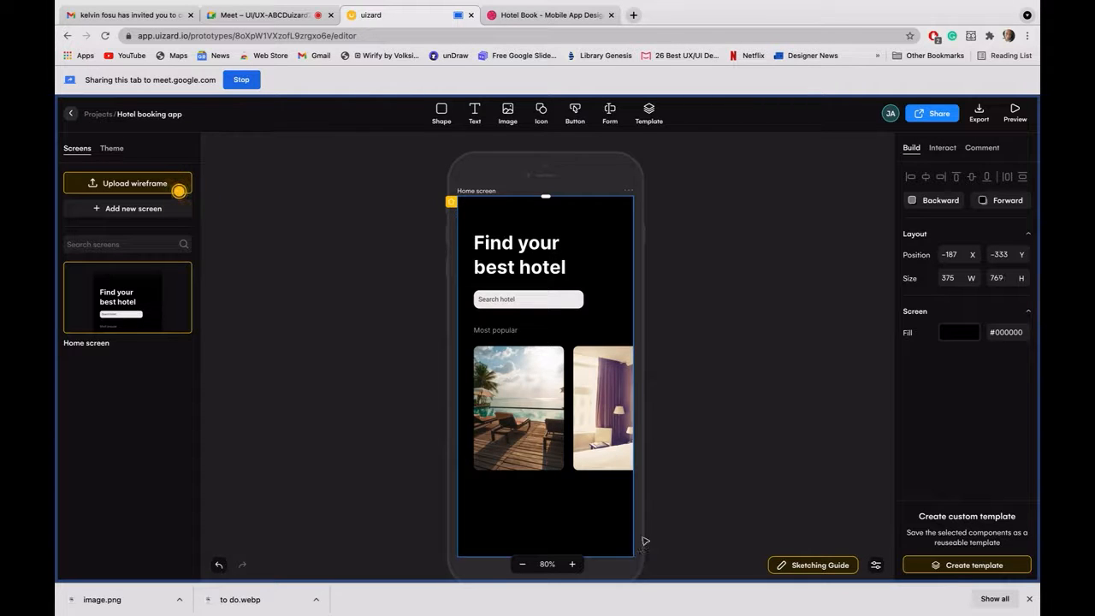
Step: Switch to the Hotel Book design on Dribbble, share that tab in the meeting, and examine the area below the hotel images
left_click(682, 496)
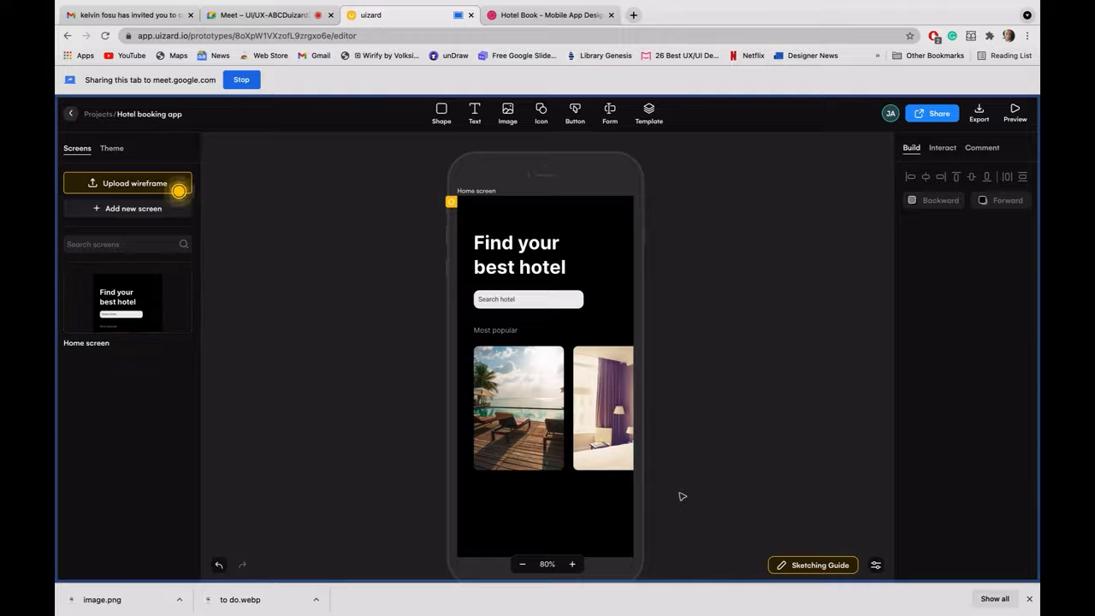
key("shift+1")
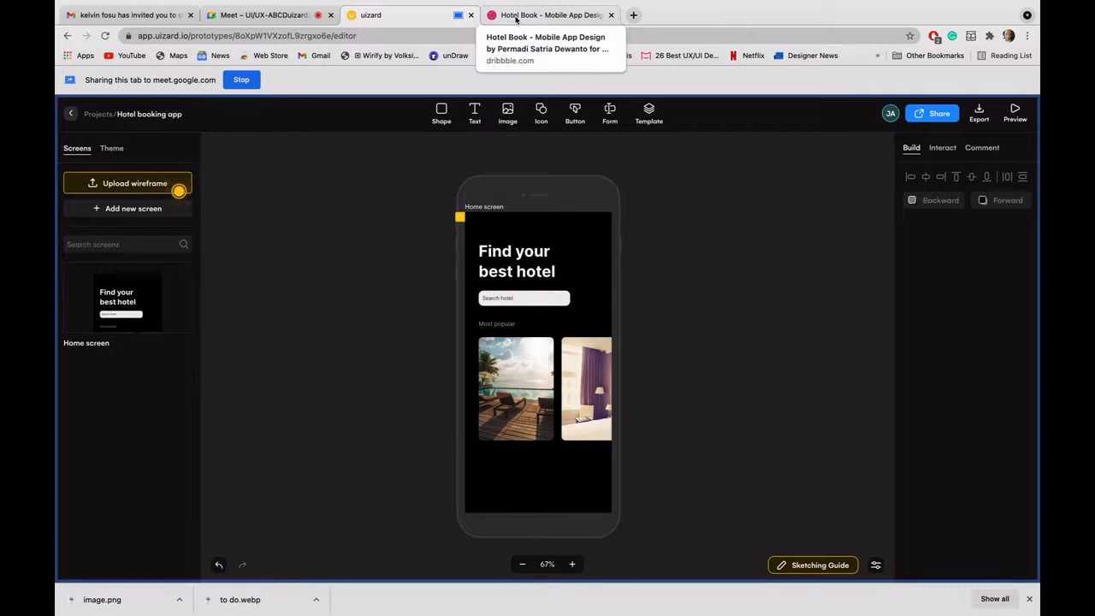
left_click(516, 17)
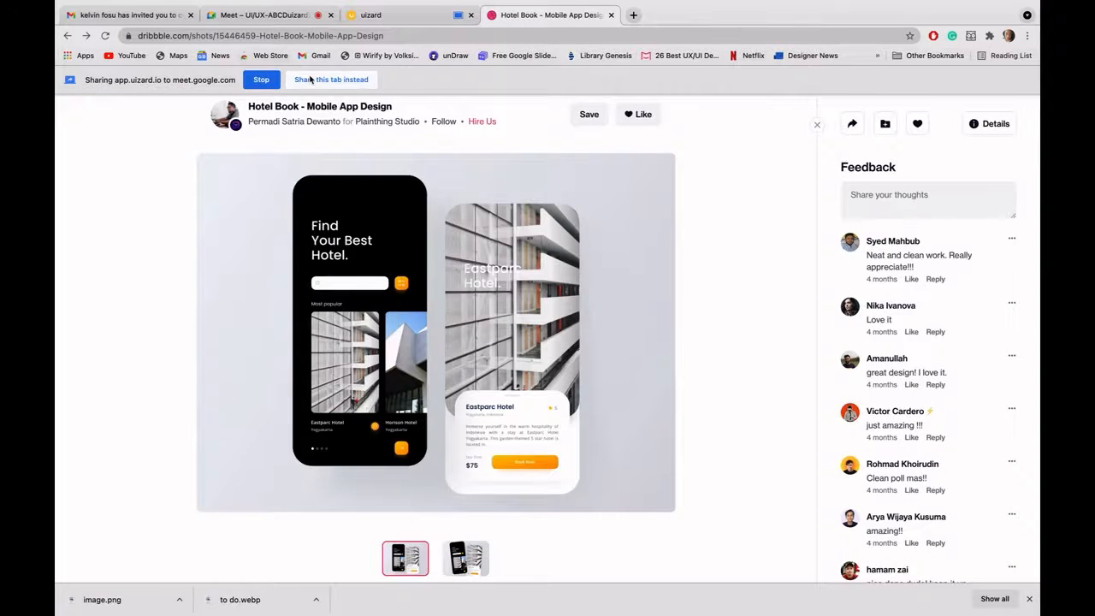
left_click(310, 78)
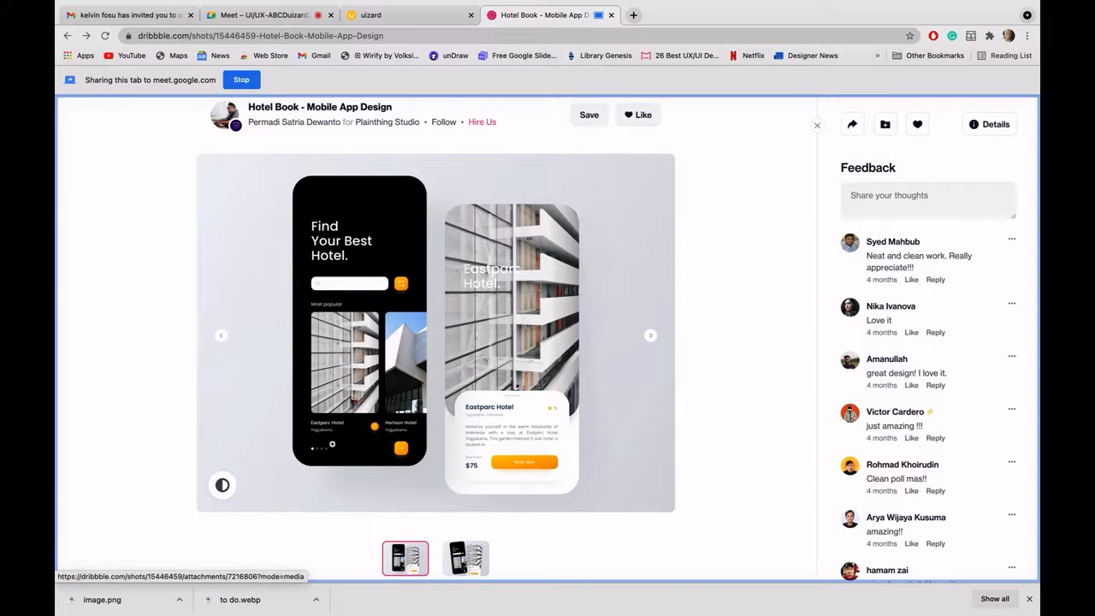
left_click(374, 11)
left_click(492, 324)
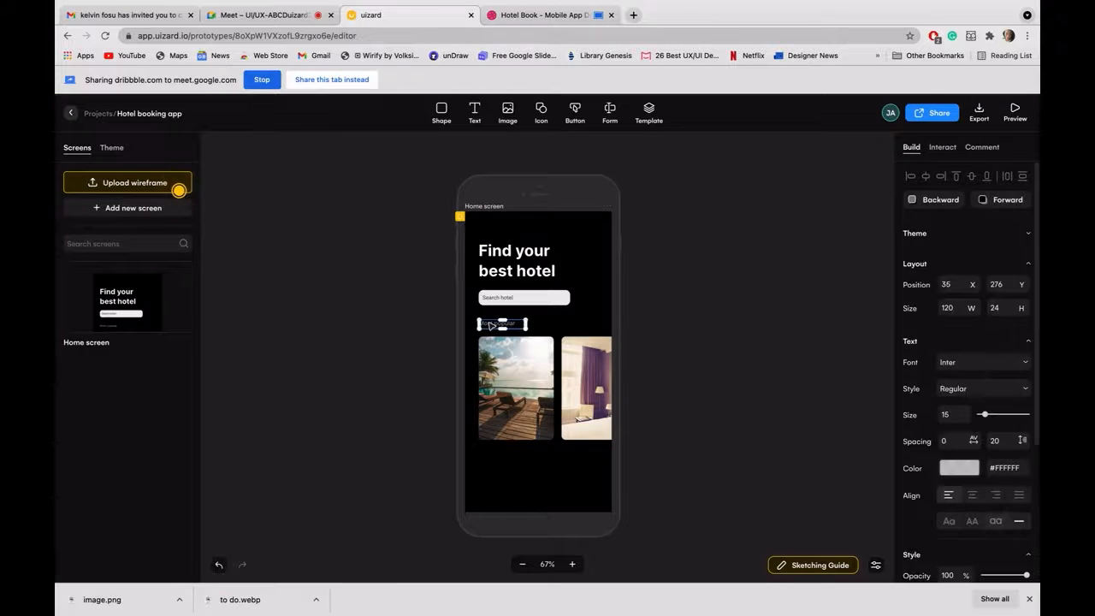
key("Escape")
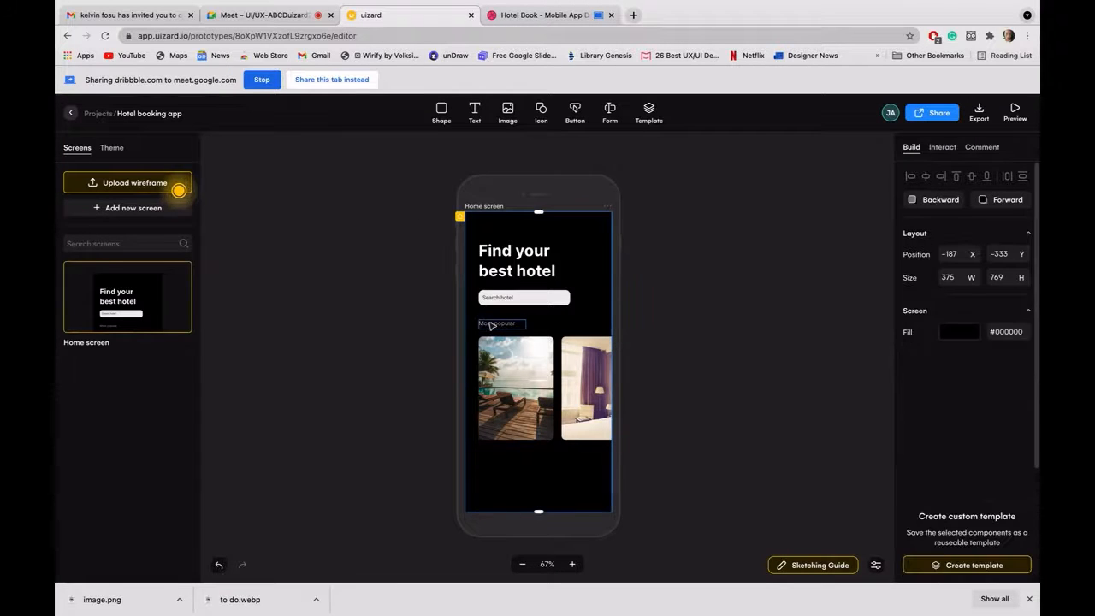
left_click(492, 324)
key("super+d")
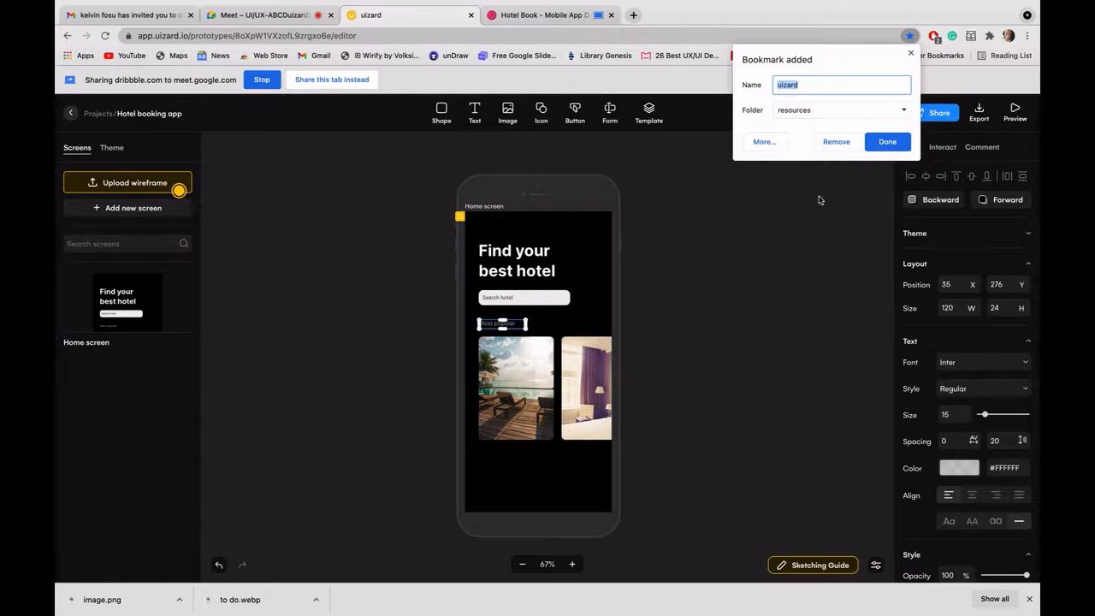
left_click(836, 142)
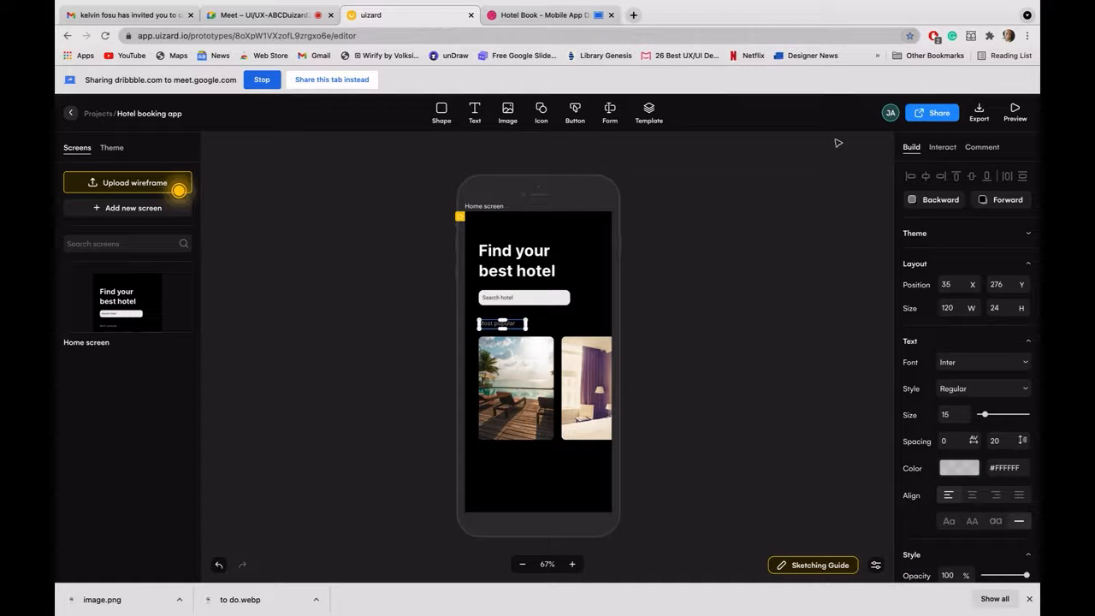
right_click(511, 328)
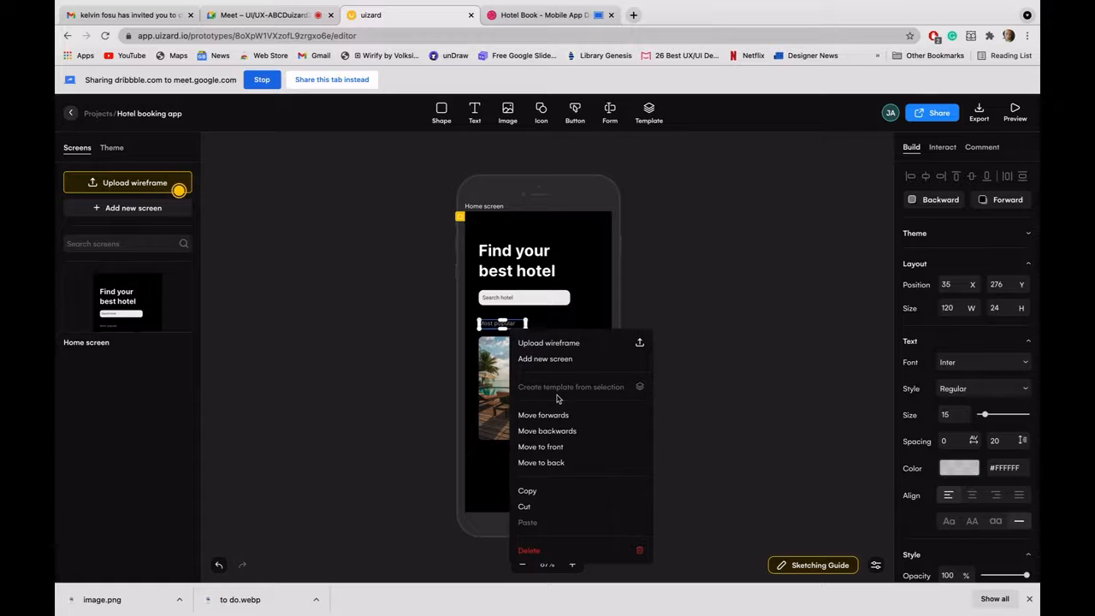
left_click(393, 462)
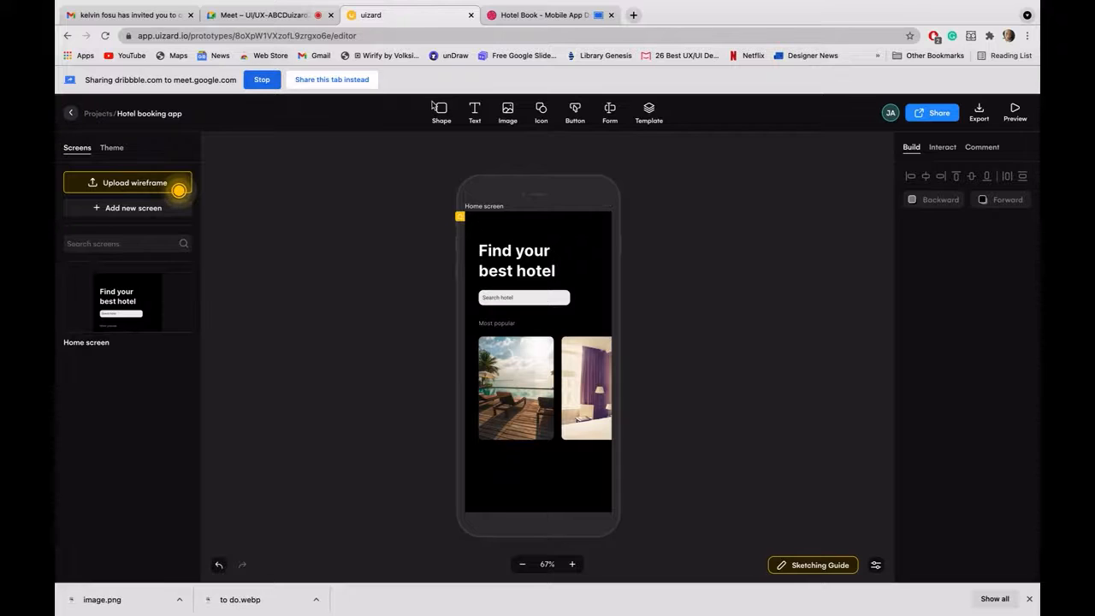
Step: Add a white paragraph text below the sun lounger photo at X 35, Y 604
left_click(474, 113)
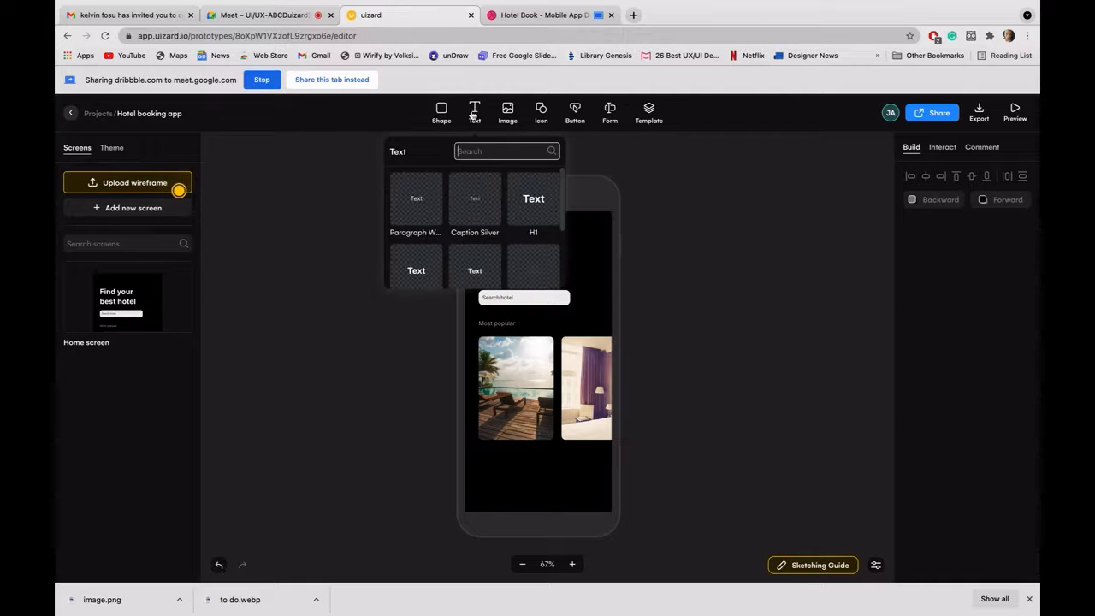
left_click(415, 200)
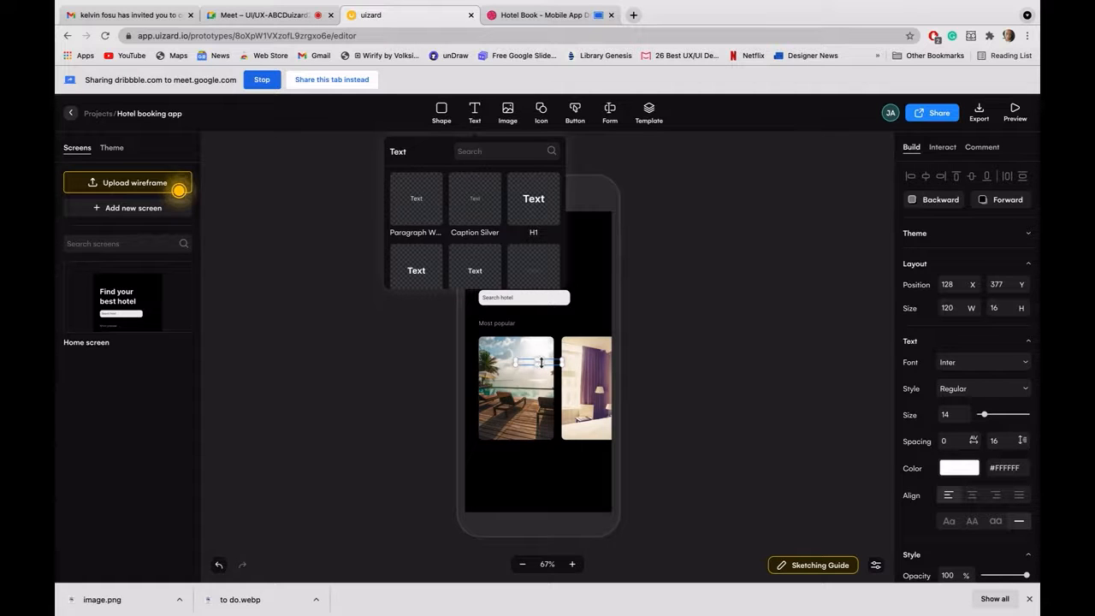
scroll(537, 360, "up", 5)
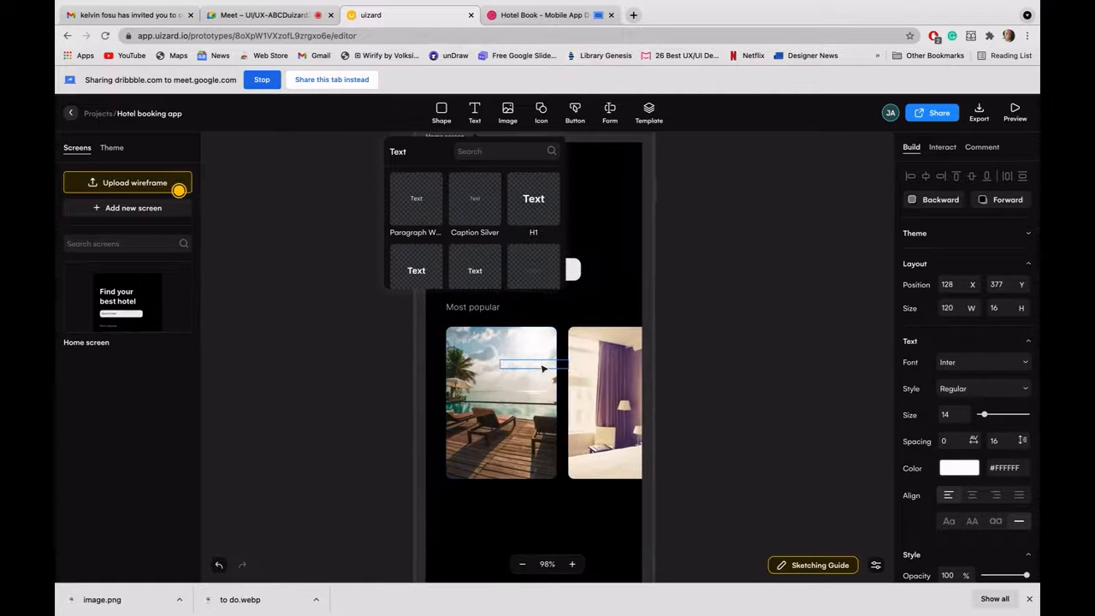
left_click_drag(546, 368, 490, 502)
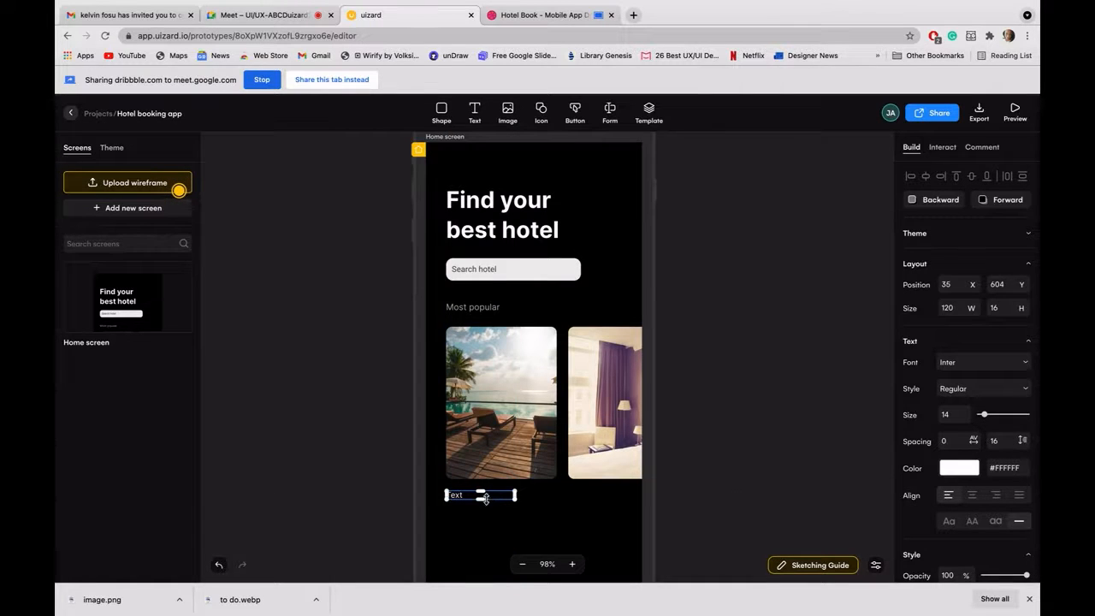
Step: Check the hotel captions in the Dribbble reference, and return to the Uizard editor, sharing its tab in the meeting
left_click(555, 17)
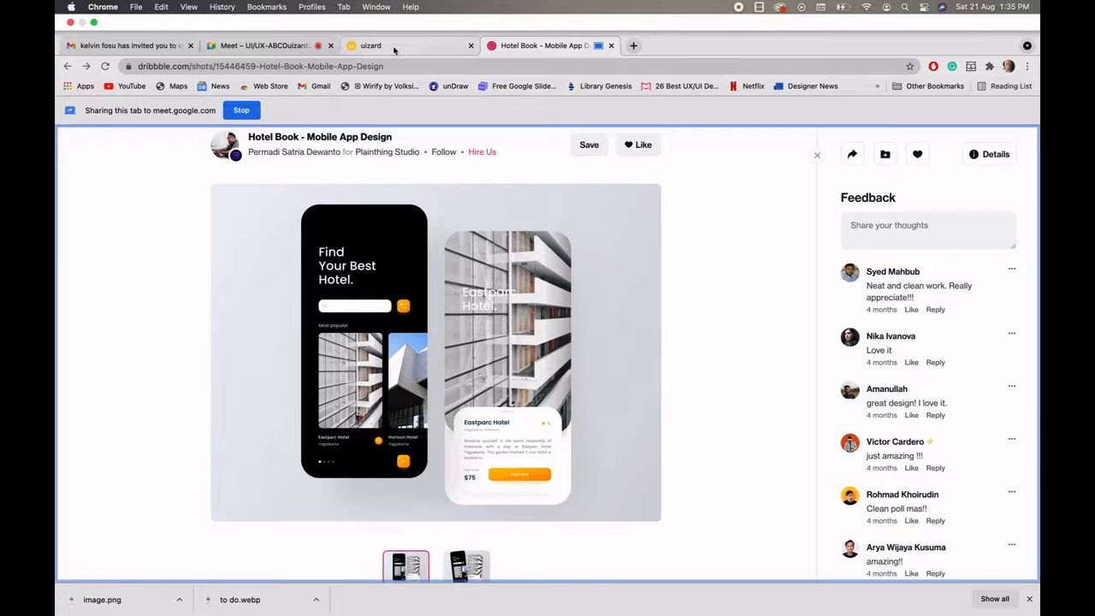
left_click(395, 50)
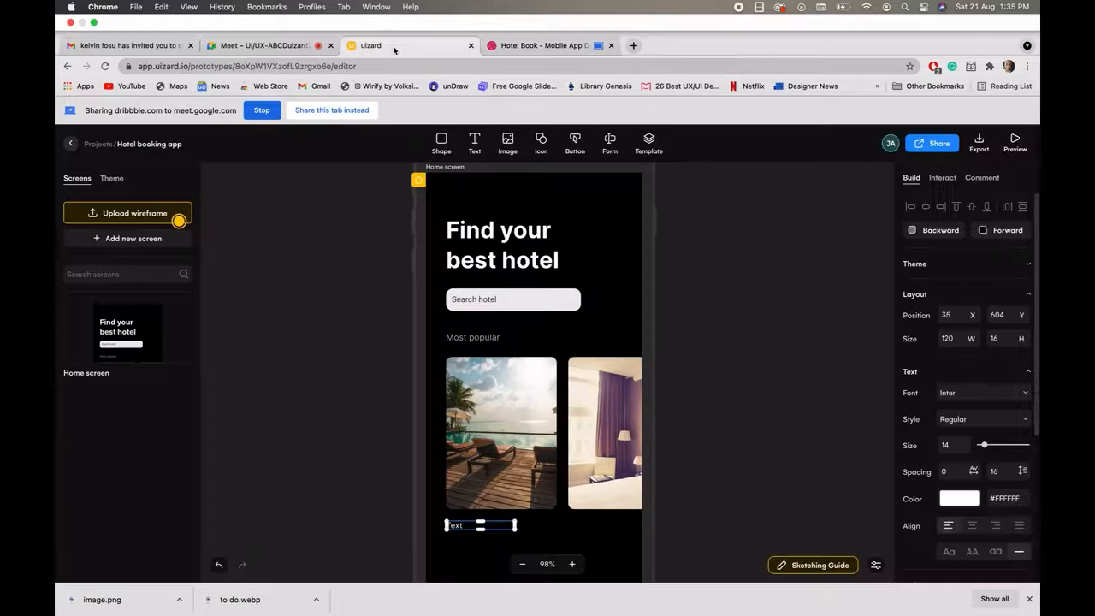
left_click(332, 79)
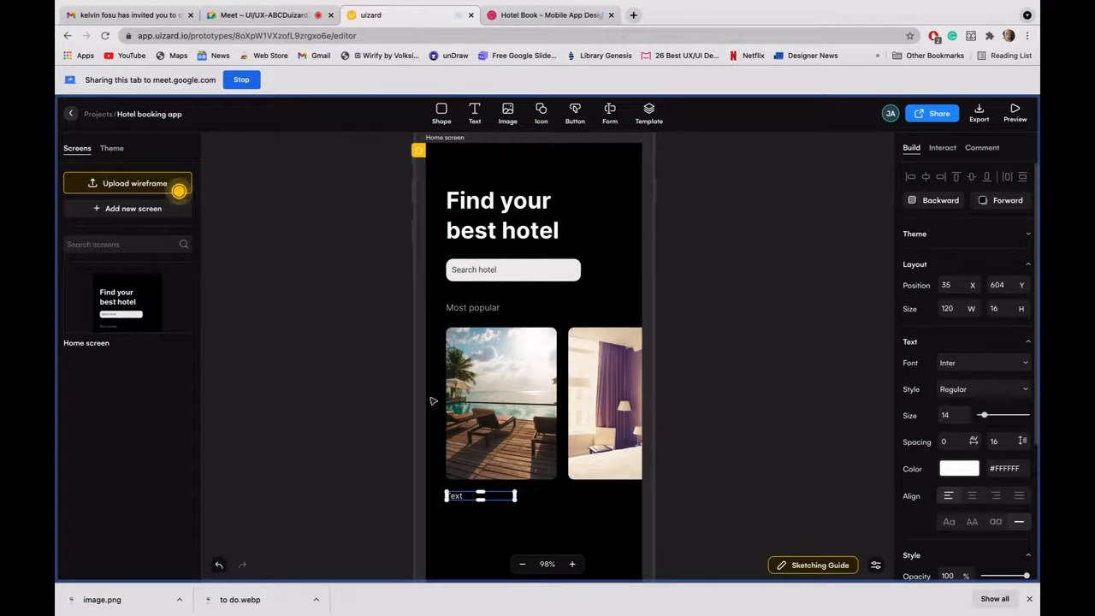
Step: Change the placeholder text below the sun lounger photo to "Movenpick Hotel"
double_click(459, 498)
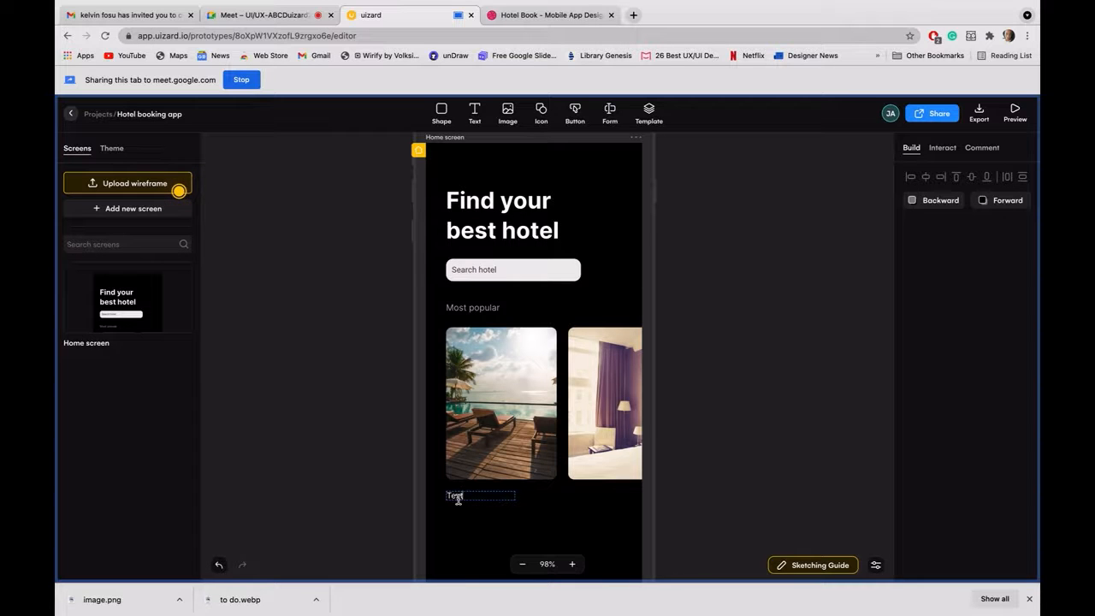
double_click(459, 498)
type("Movenpick Hotel")
left_click(555, 540)
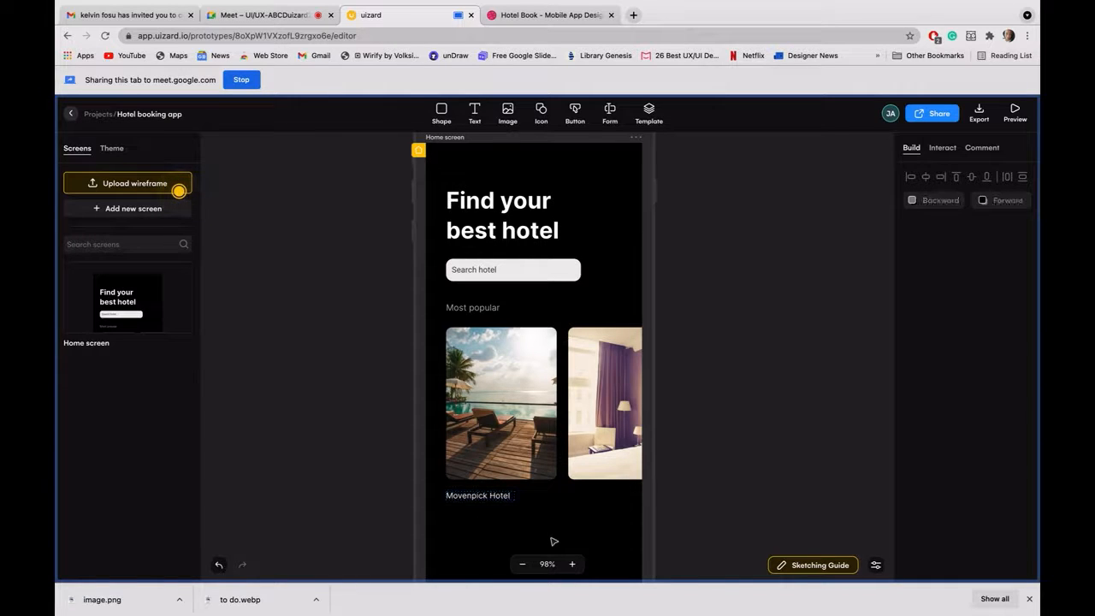
left_click(478, 496)
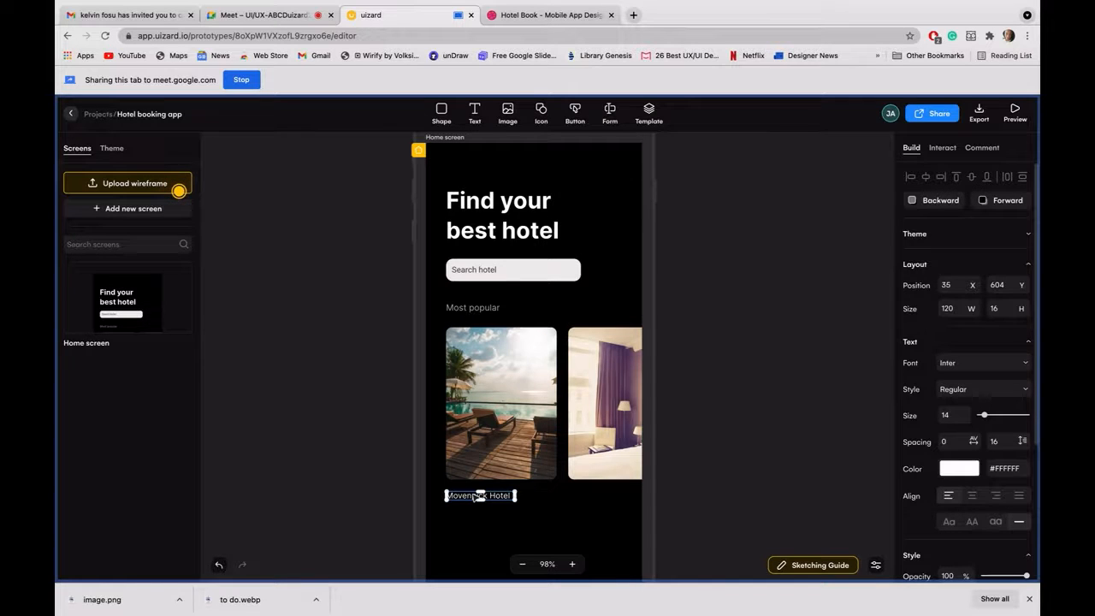
right_click(477, 496)
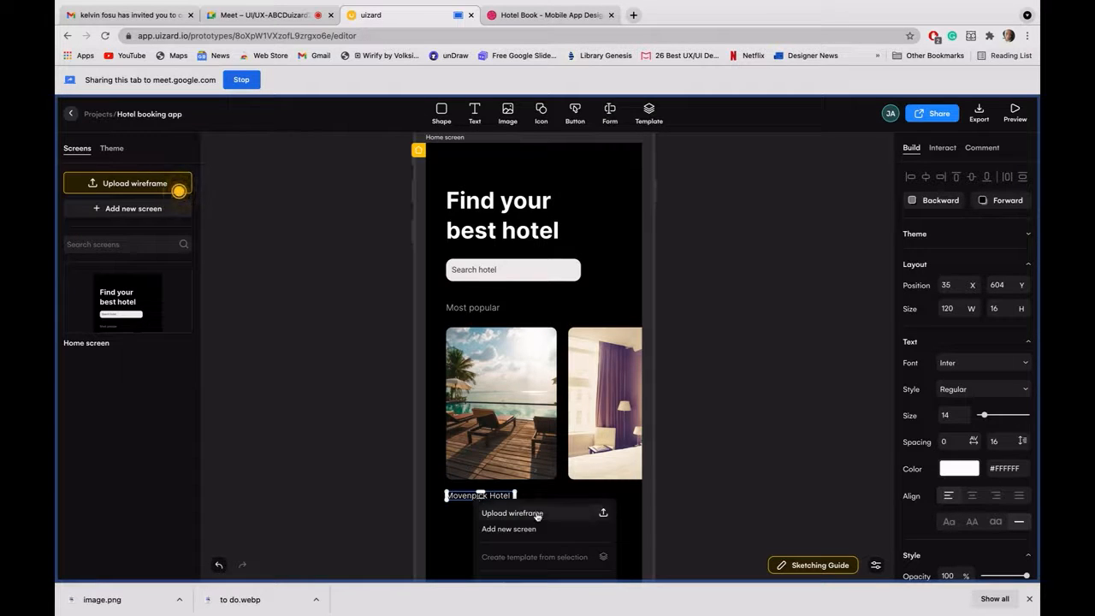
left_click(706, 517)
left_click(484, 496)
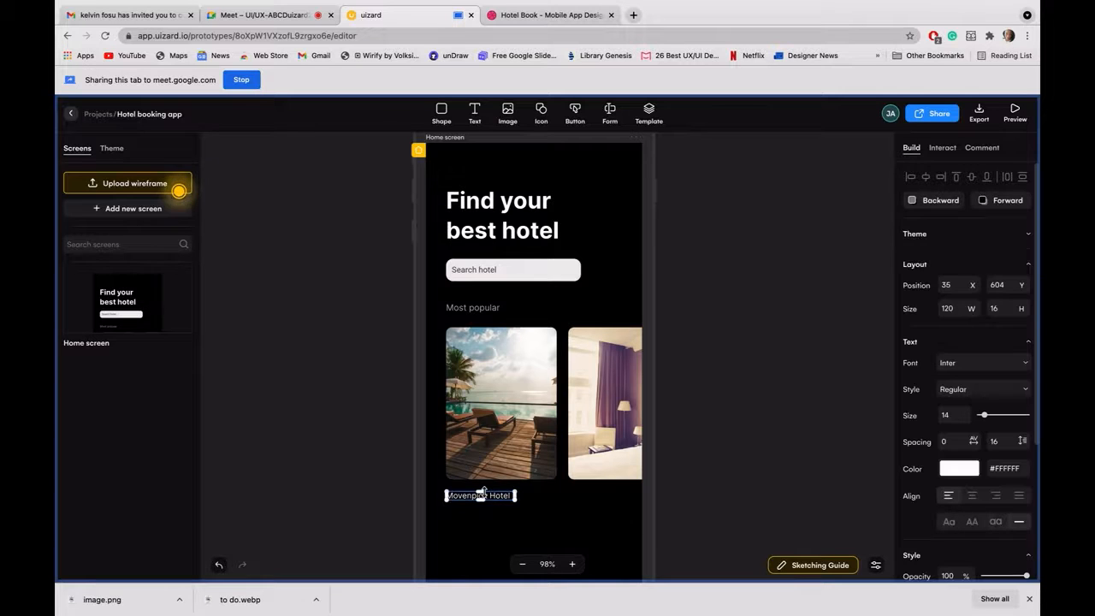
key("super+d")
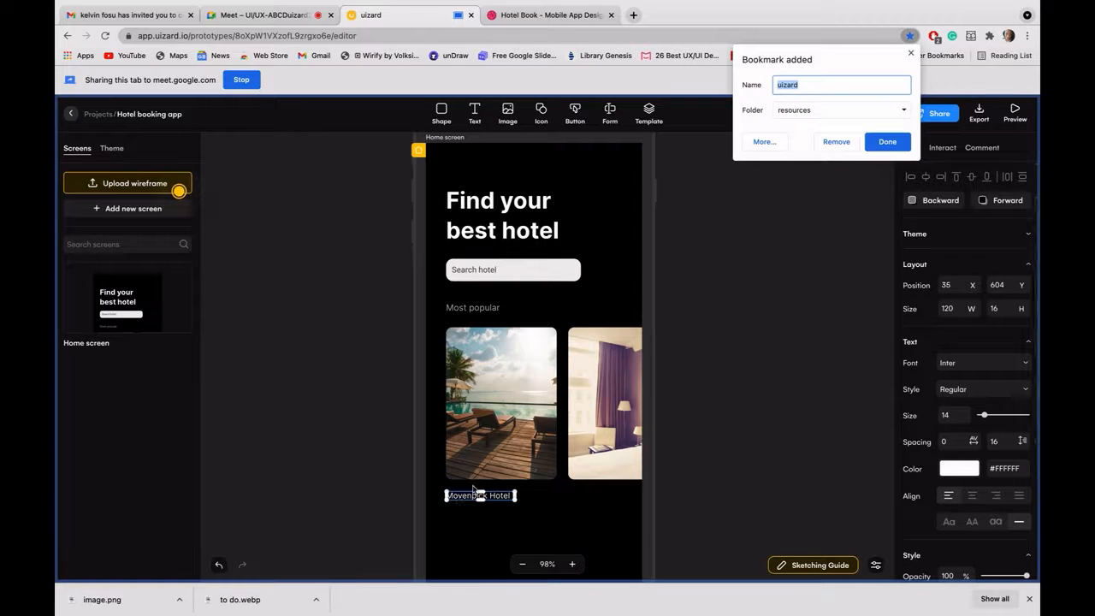
left_click(843, 142)
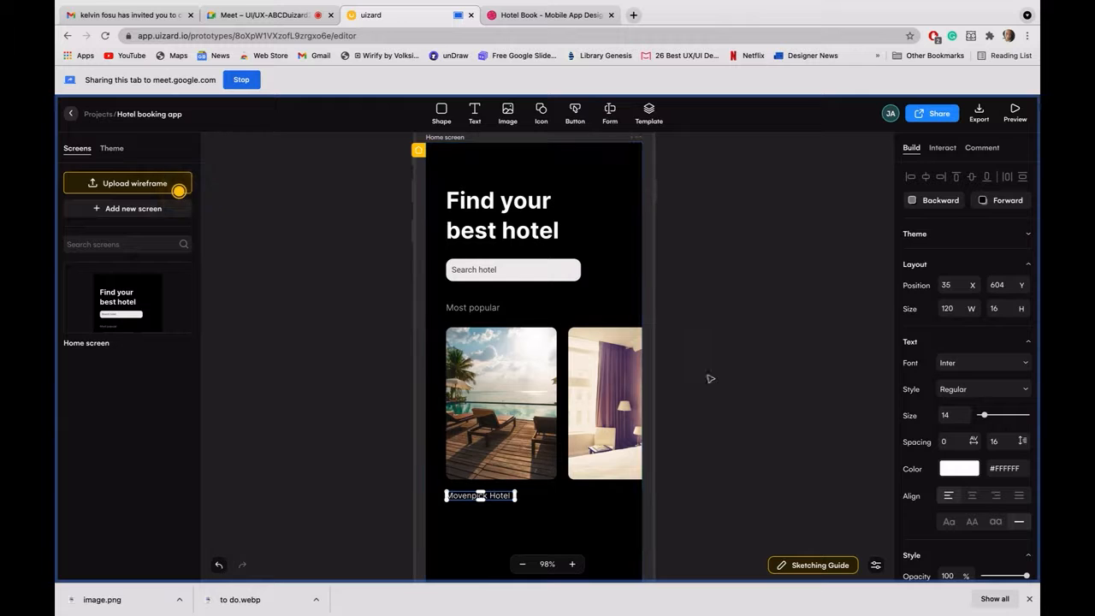
Step: Duplicate the "Movenpick Hotel" caption and place the copy below the bedroom photo at X 257, Y 604
scroll(709, 378, "down", 2)
scroll(709, 379, "down", 2)
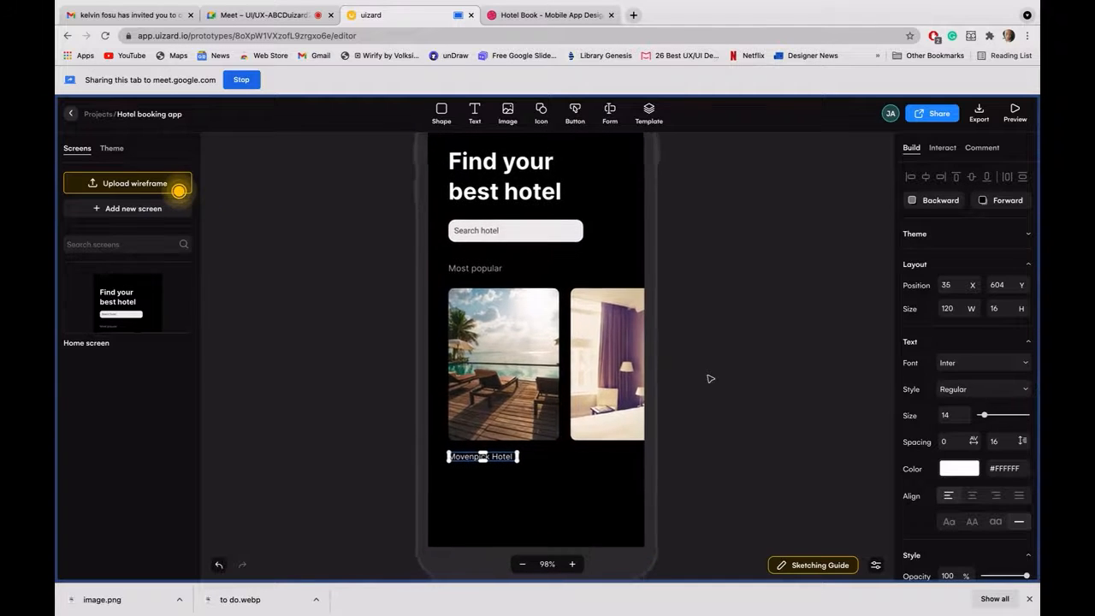
left_click(704, 461)
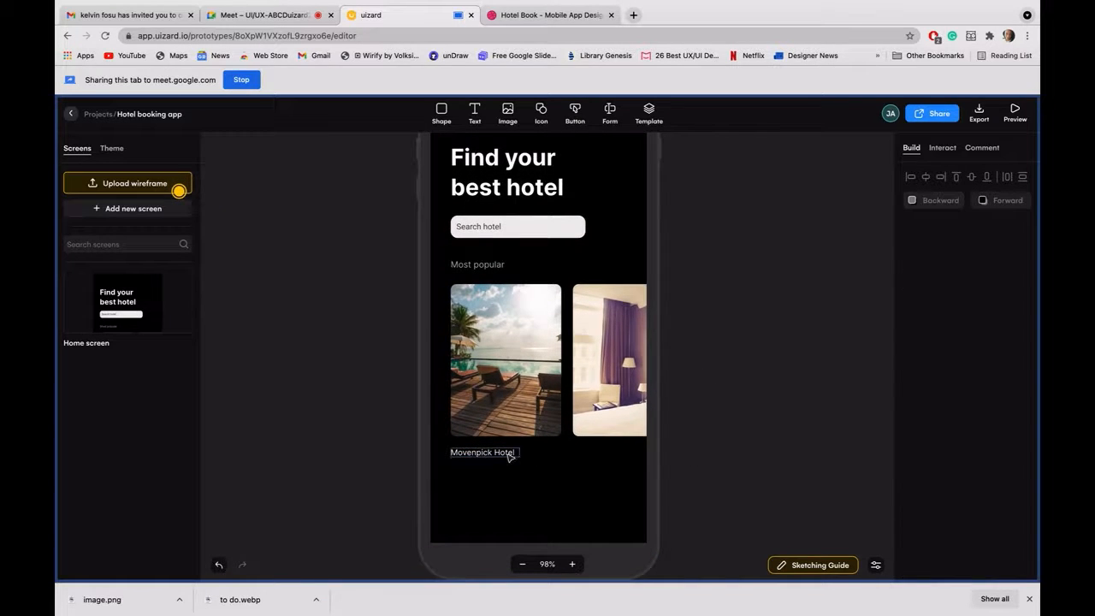
left_click_drag(508, 453, 634, 455)
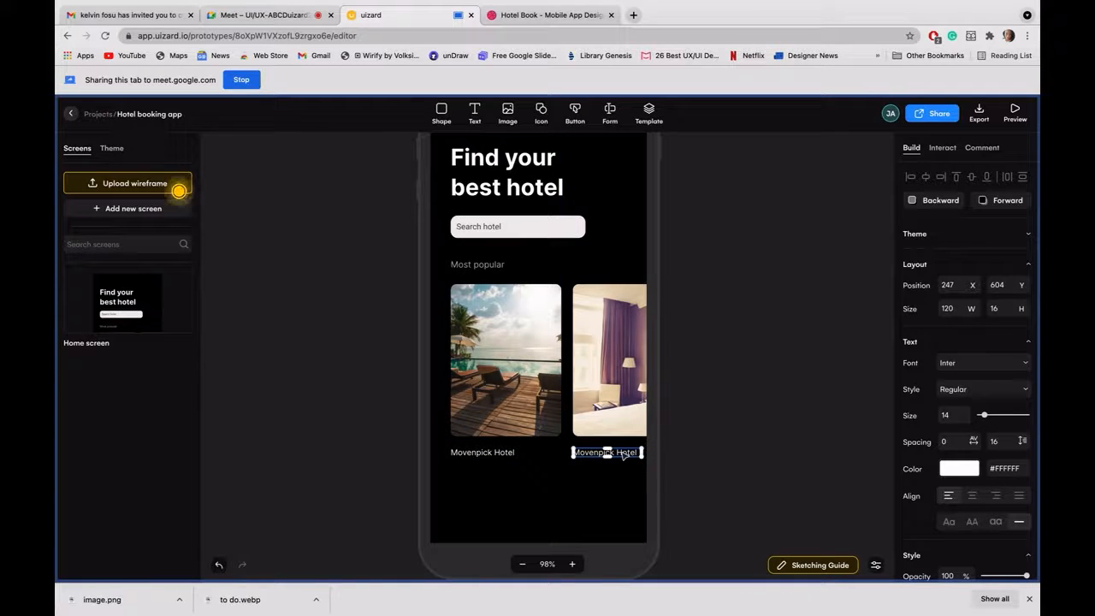
key("shift+Right")
key("shift+Right")
key("shift+Left")
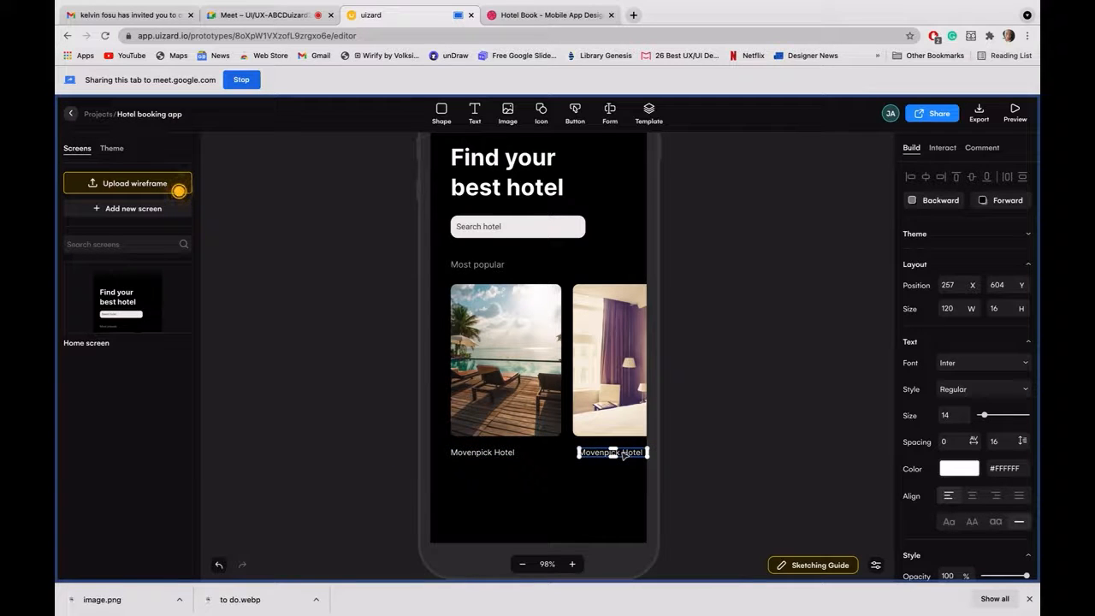
Step: Change the copied caption below the bedroom photo to "Accra City Hotel"
double_click(624, 455)
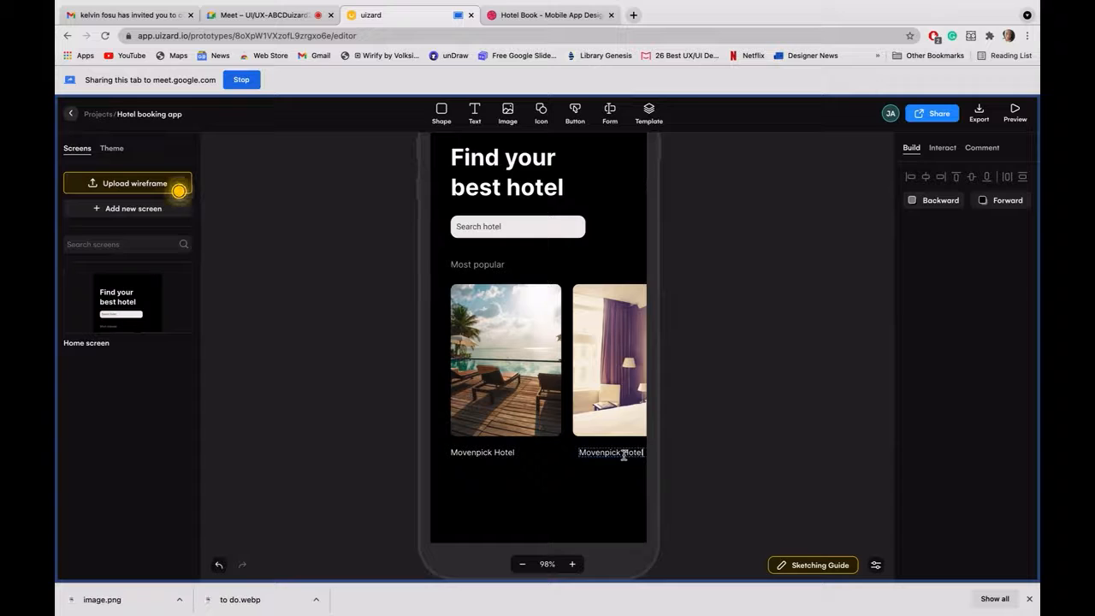
key("ctrl+a")
key("BackSpace")
type("Ac")
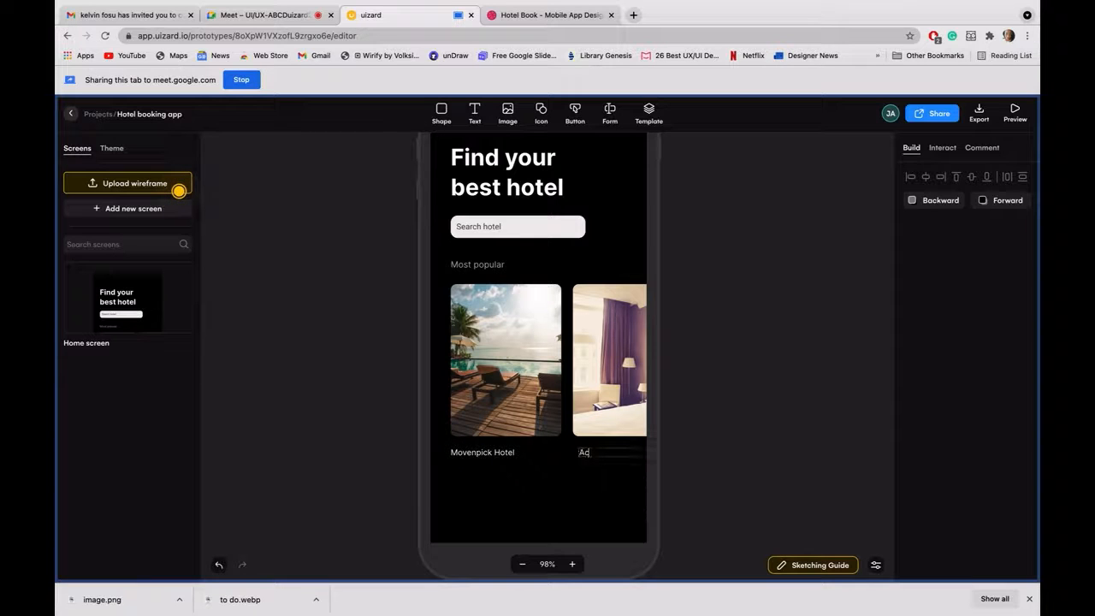
type("cra City")
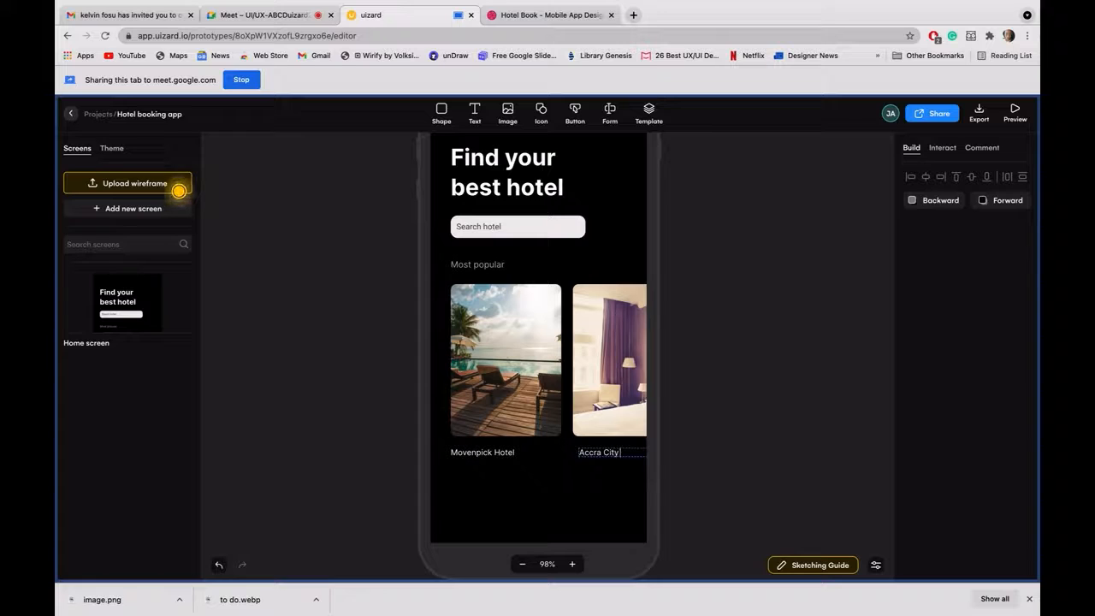
type(" Hotel")
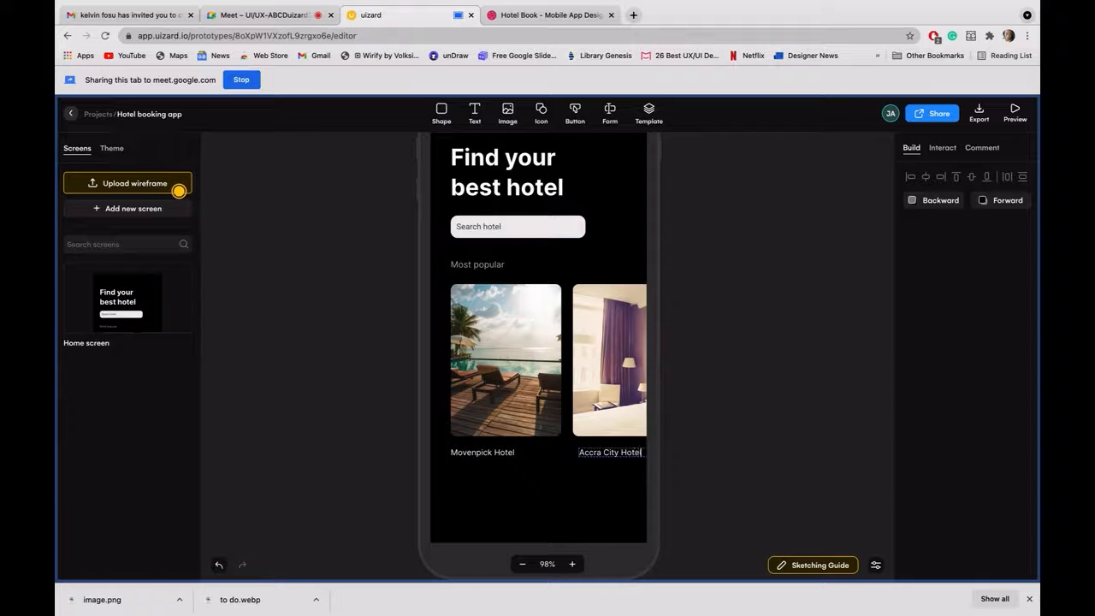
left_click(776, 467)
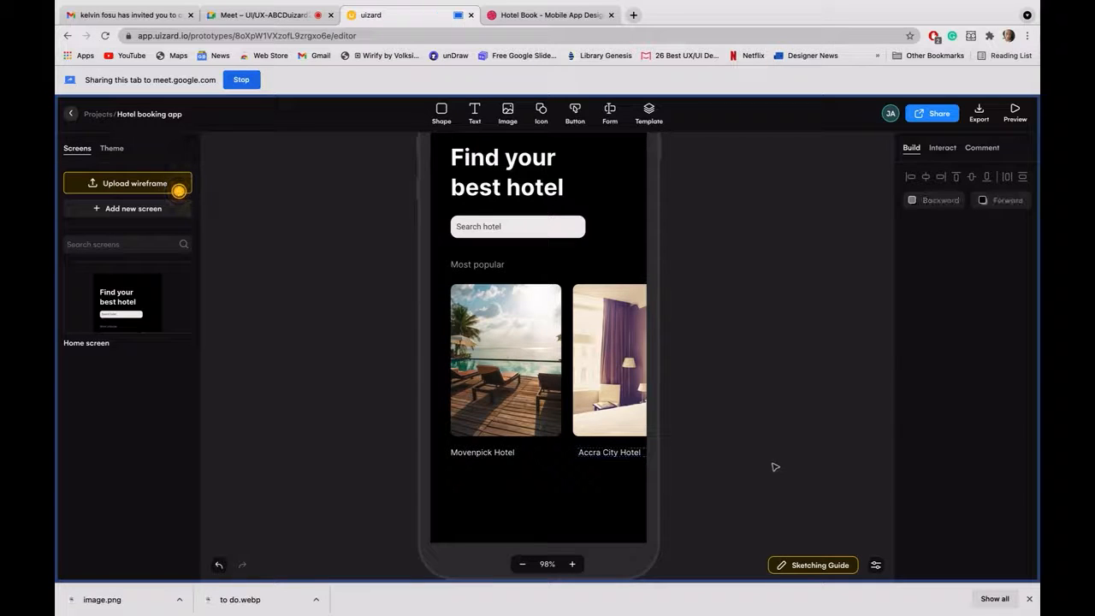